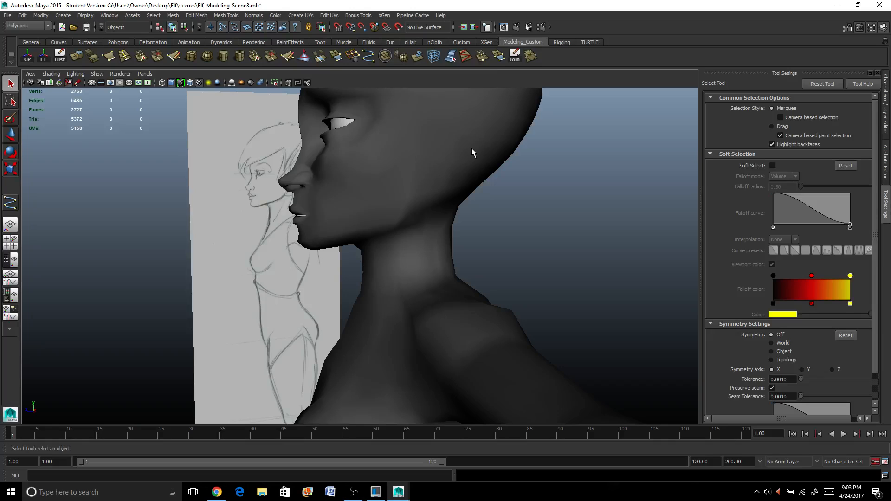
Examine the side of the head from several angles, including its wireframe, around the area where the ear belongs.
{"action": "middle_click_drag", "start_coordinate": [469, 151], "coordinate": [428, 235], "text": "alt"}
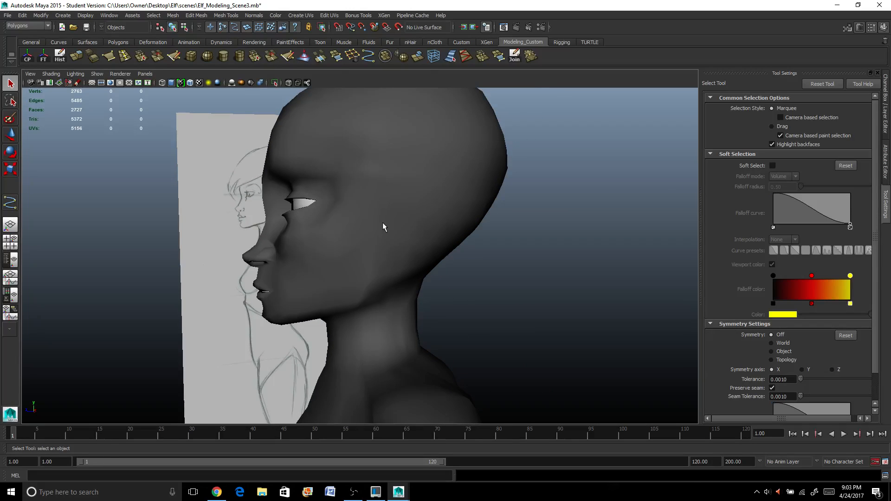
{"action": "scroll", "coordinate": [388, 260], "scroll_direction": "up", "scroll_amount": 2}
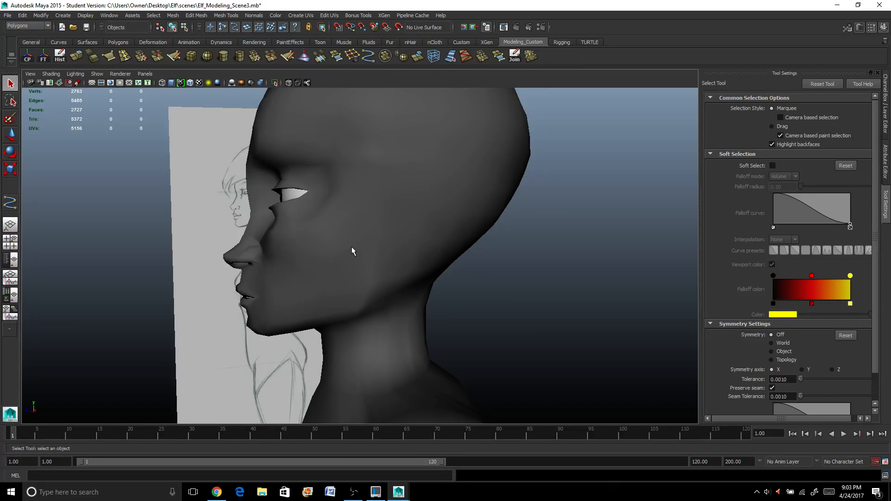
{"action": "scroll", "coordinate": [367, 239], "scroll_direction": "down", "scroll_amount": 2}
{"action": "left_click", "coordinate": [383, 232]}
{"action": "scroll", "coordinate": [383, 232], "scroll_direction": "up", "scroll_amount": 2}
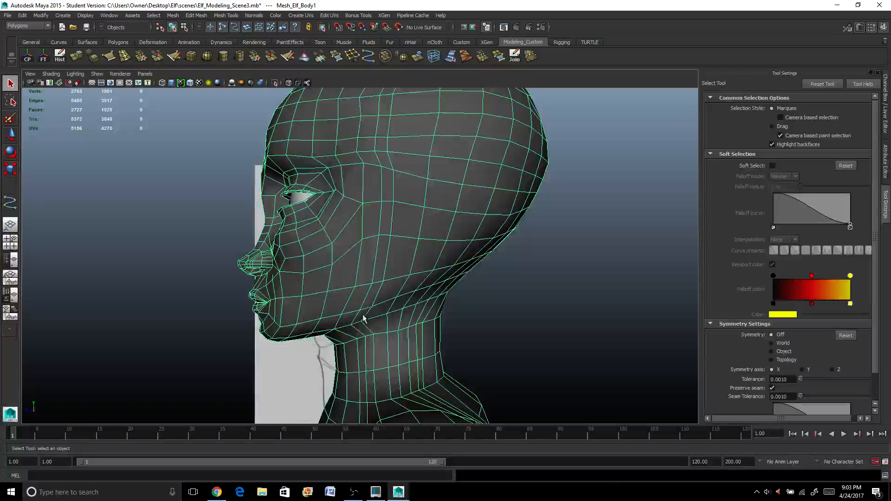
{"action": "left_click", "coordinate": [531, 324]}
{"action": "left_click_drag", "start_coordinate": [531, 324], "coordinate": [489, 296], "text": "alt"}
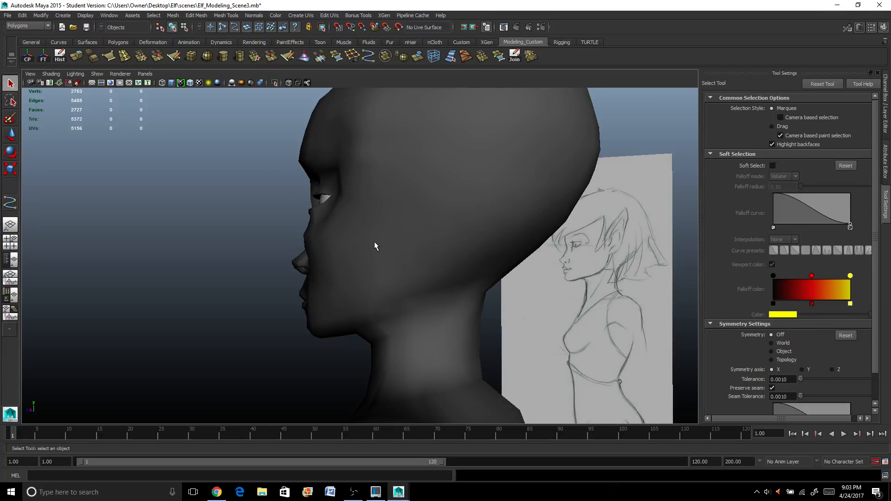
{"action": "left_click_drag", "start_coordinate": [375, 246], "coordinate": [419, 258], "text": "alt"}
{"action": "scroll", "coordinate": [410, 203], "scroll_direction": "up", "scroll_amount": 2}
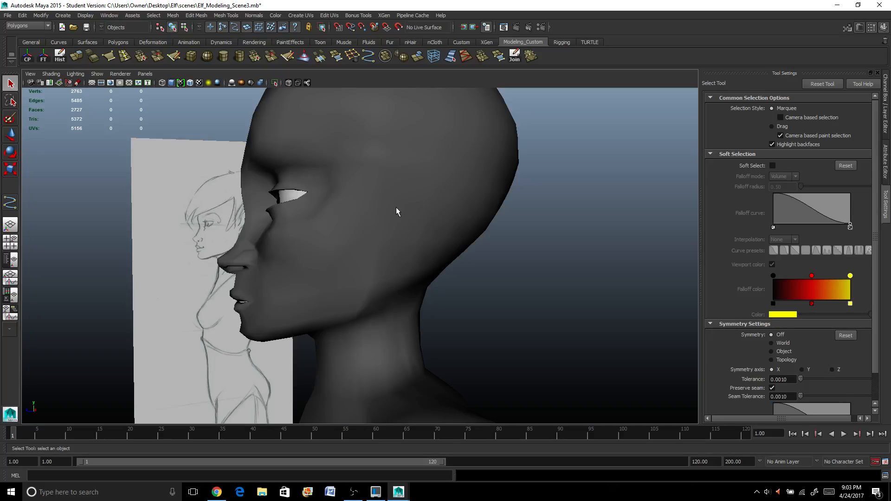
Select the elf body mesh and switch it to face selection.
{"action": "left_click", "coordinate": [412, 211]}
{"action": "scroll", "coordinate": [370, 208], "scroll_direction": "up", "scroll_amount": 3}
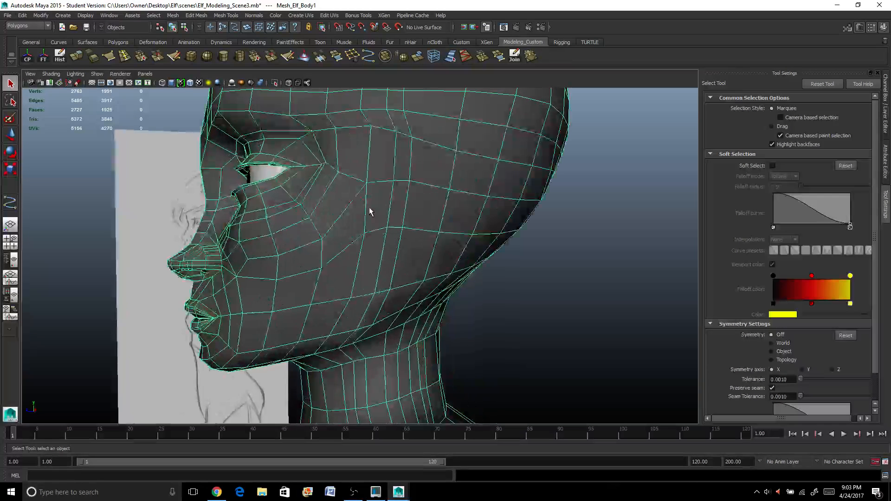
{"action": "right_click_drag", "start_coordinate": [413, 193], "coordinate": [408, 205]}
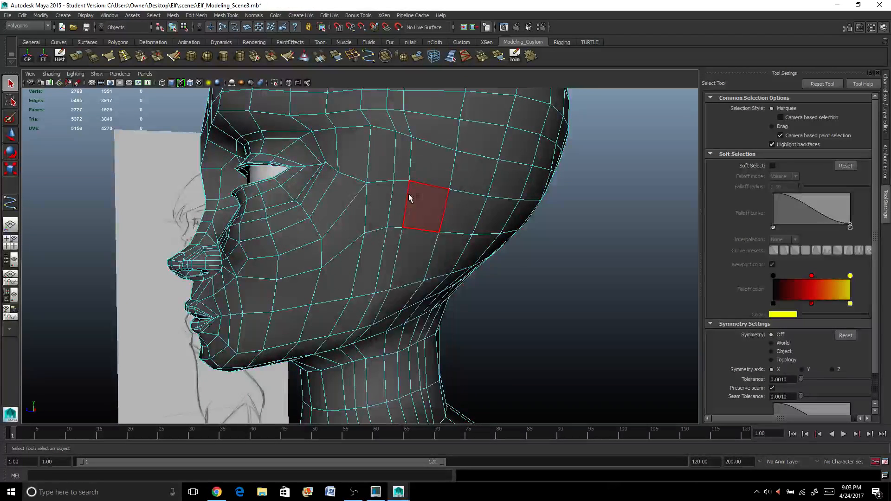
{"action": "left_click", "coordinate": [399, 202]}
{"action": "left_click", "coordinate": [398, 203], "text": "shift"}
{"action": "left_click", "coordinate": [401, 155], "text": "shift"}
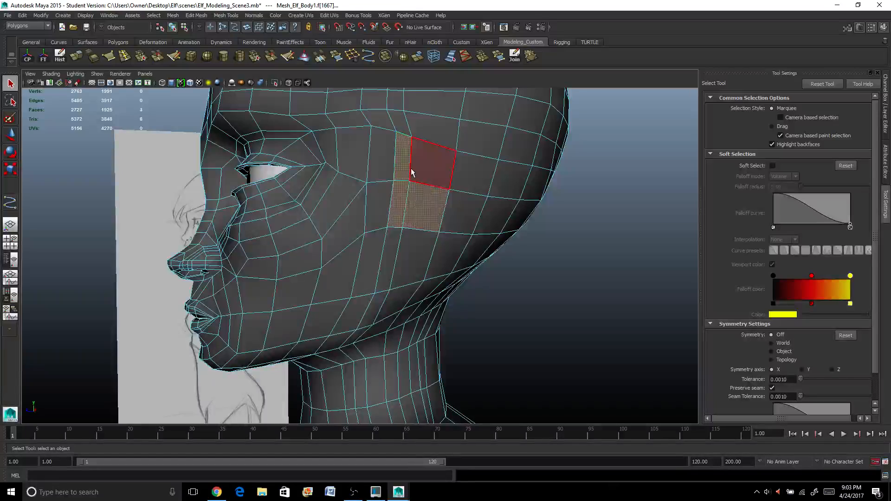
{"action": "left_click", "coordinate": [429, 158], "text": "shift"}
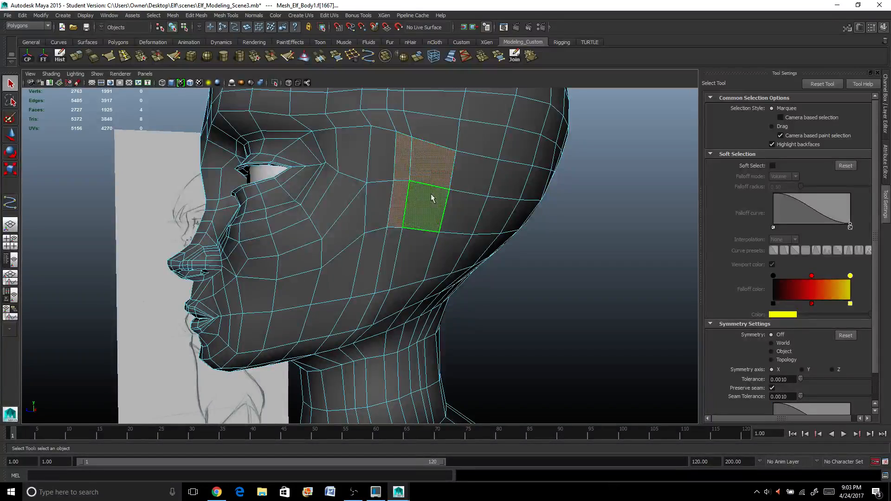
In the side view, select a two-by-two block of faces on the head at the ear position.
{"action": "left_click", "coordinate": [14, 250]}
{"action": "key", "text": "space"}
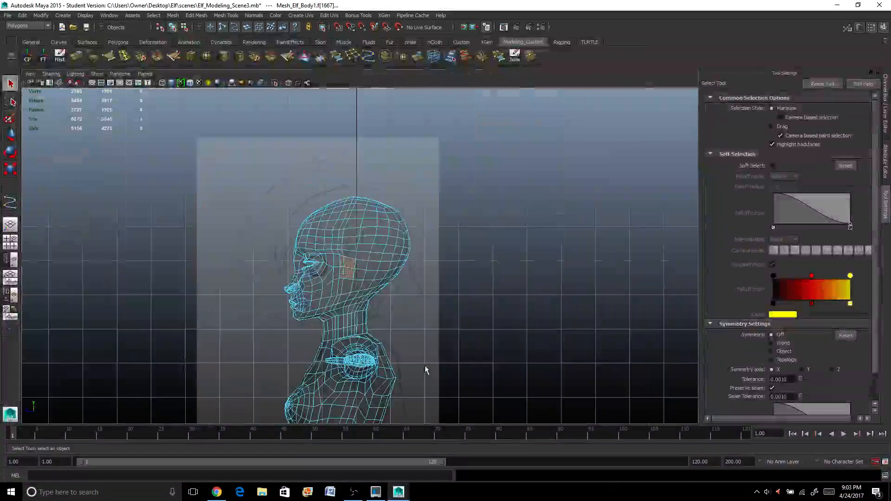
{"action": "scroll", "coordinate": [424, 370], "scroll_direction": "up", "scroll_amount": 3}
{"action": "scroll", "coordinate": [424, 369], "scroll_direction": "up", "scroll_amount": 5}
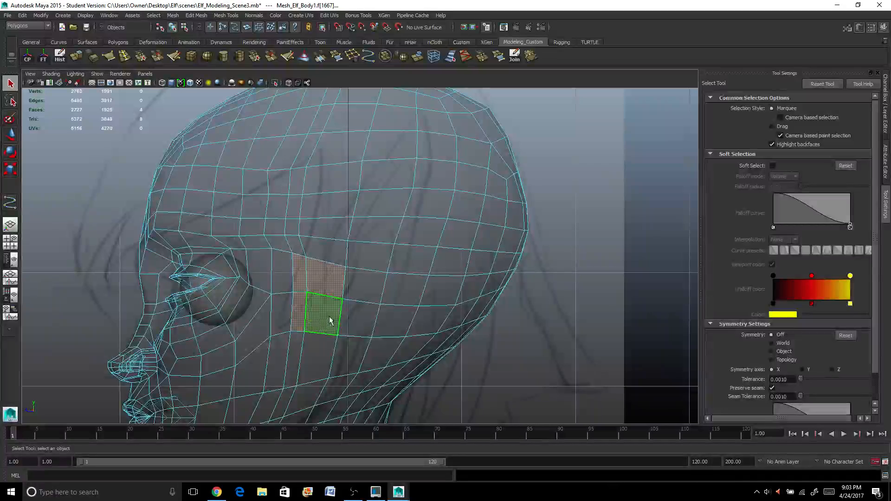
{"action": "left_click", "coordinate": [357, 318]}
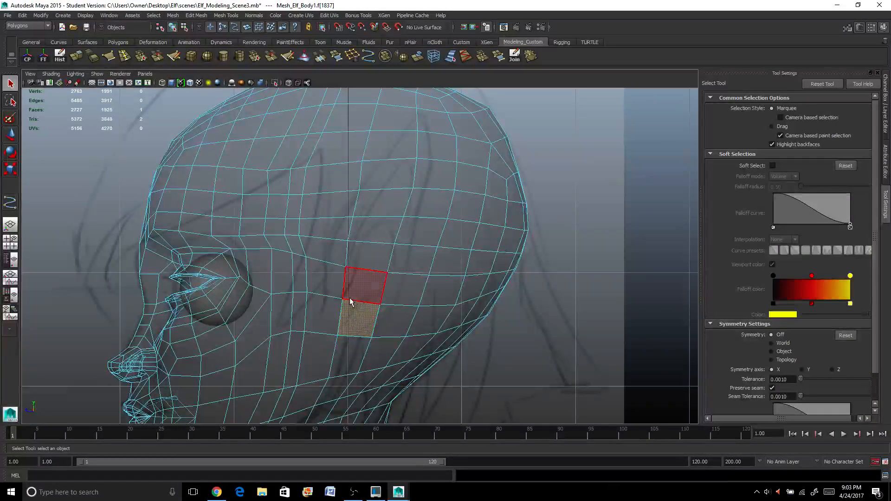
{"action": "left_click", "coordinate": [365, 286], "text": "shift"}
{"action": "left_click", "coordinate": [329, 284], "text": "shift"}
{"action": "left_click", "coordinate": [324, 325], "text": "shift"}
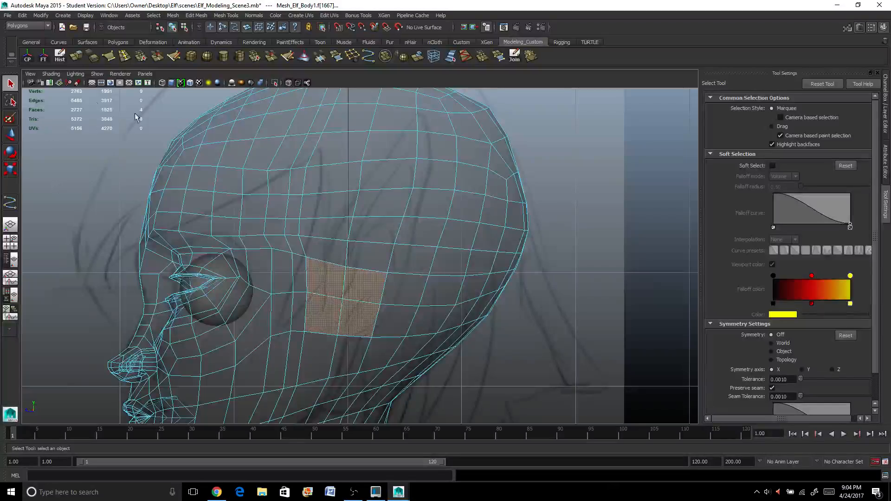
In the perspective view, extrude the four selected ear faces and scale the extrusion inward into a smaller inset.
{"action": "key", "text": "alt+a"}
{"action": "left_click_drag", "start_coordinate": [136, 116], "coordinate": [229, 250], "text": "alt"}
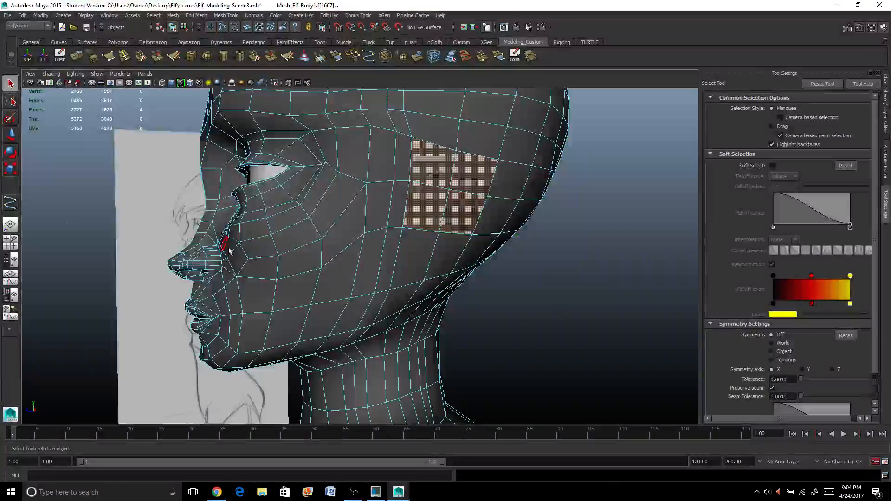
{"action": "scroll", "coordinate": [343, 248], "scroll_direction": "up", "scroll_amount": 3}
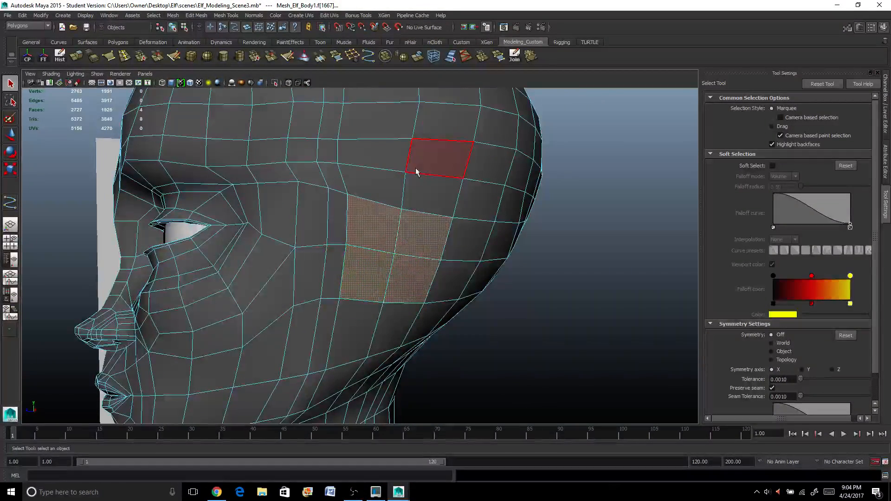
{"action": "left_click_drag", "start_coordinate": [426, 297], "coordinate": [404, 222], "text": "alt"}
{"action": "left_click_drag", "start_coordinate": [390, 270], "coordinate": [436, 249], "text": "alt"}
{"action": "scroll", "coordinate": [395, 223], "scroll_direction": "up", "scroll_amount": 3}
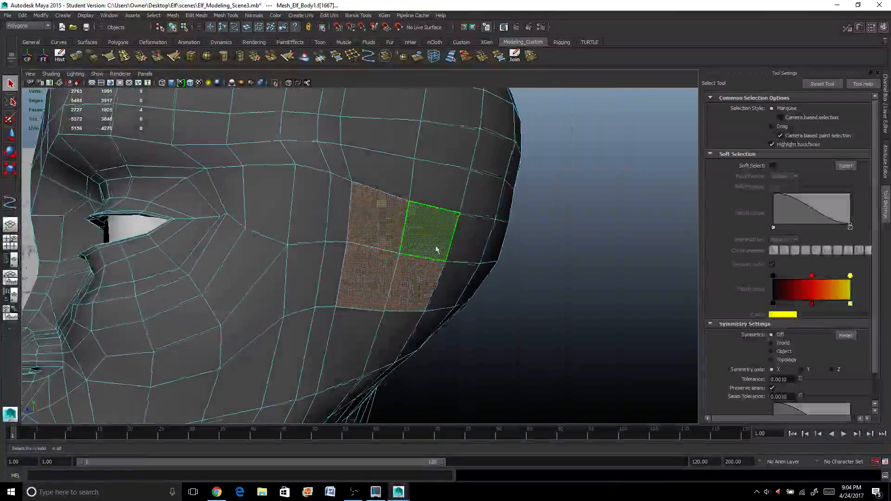
{"action": "left_click", "coordinate": [79, 58]}
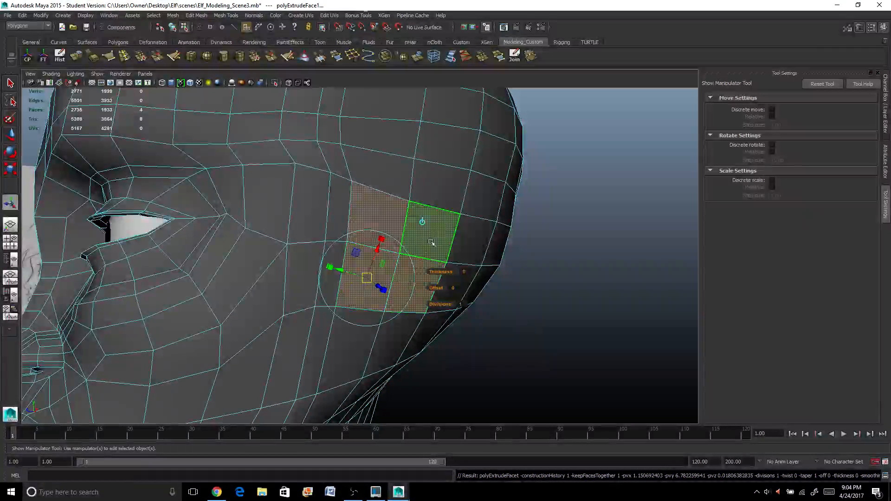
{"action": "left_click", "coordinate": [397, 214]}
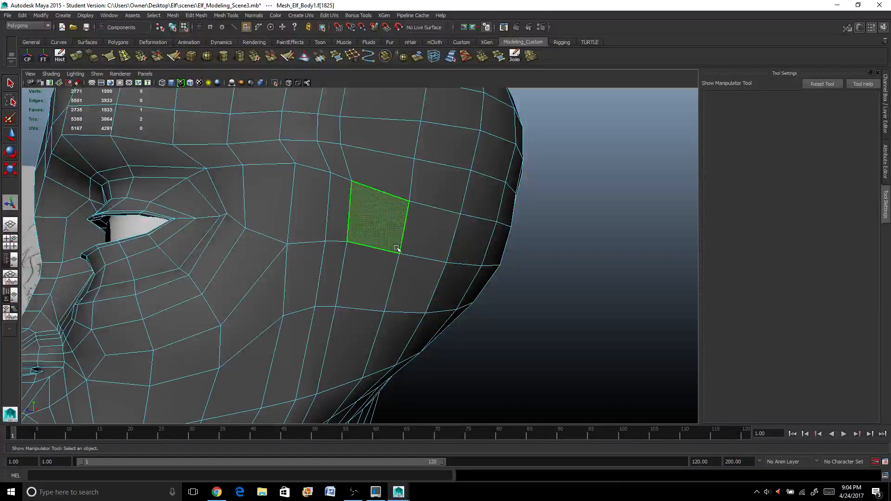
{"action": "key", "text": "ctrl+z"}
{"action": "left_click", "coordinate": [382, 240]}
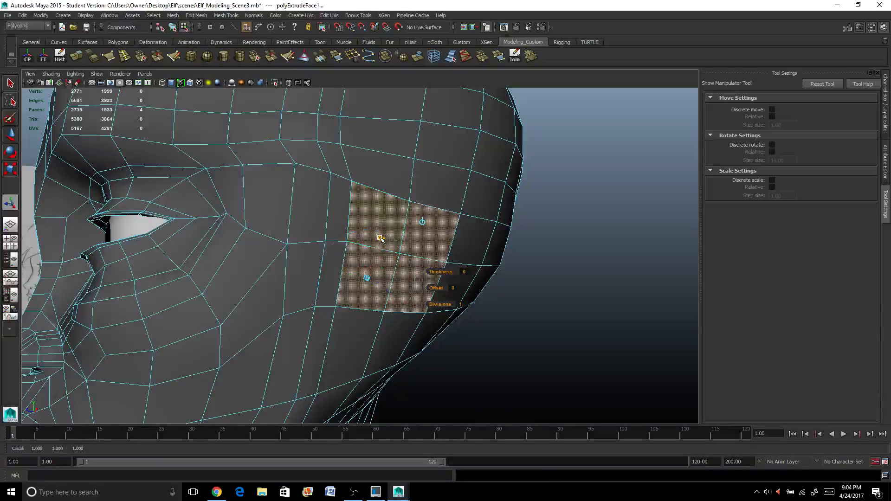
{"action": "mouse_move", "coordinate": [367, 280]}
{"action": "left_mouse_down"}
{"action": "mouse_move", "coordinate": [344, 284]}
{"action": "mouse_move", "coordinate": [386, 288]}
{"action": "mouse_move", "coordinate": [371, 284]}
{"action": "left_mouse_up"}
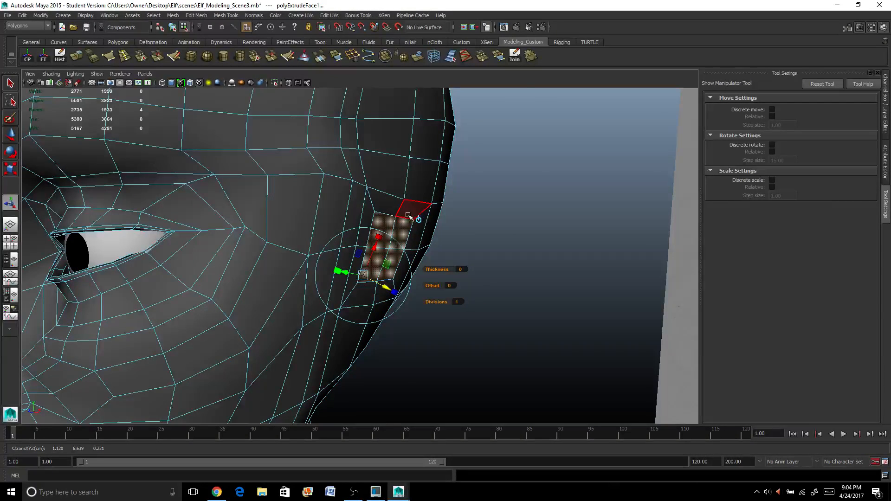
{"action": "left_click_drag", "start_coordinate": [408, 216], "coordinate": [436, 212], "text": "alt"}
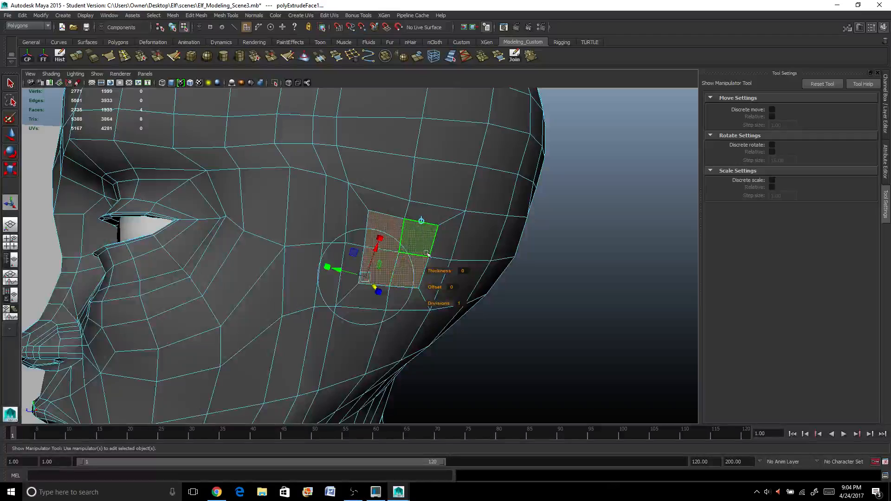
Switch to vertex selection and raise the upper middle vertex pair of the ear inset and its surrounding loop.
{"action": "right_click_drag", "start_coordinate": [417, 228], "coordinate": [411, 211]}
{"action": "left_click_drag", "start_coordinate": [411, 211], "coordinate": [419, 230], "text": "alt"}
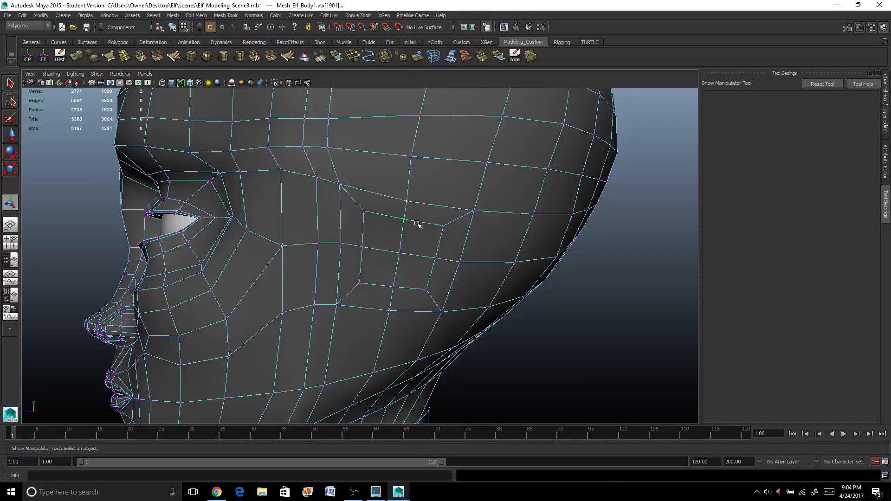
{"action": "key", "text": "w"}
{"action": "left_click_drag", "start_coordinate": [404, 165], "coordinate": [405, 155]}
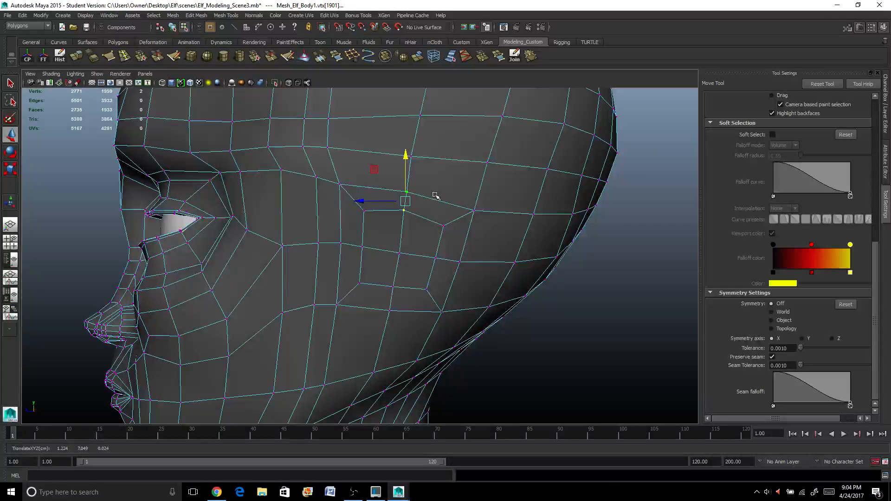
Adjust the rear, lower front and front middle vertices of the ear inset and its surrounding loop to round the outline.
{"action": "left_click_drag", "start_coordinate": [435, 195], "coordinate": [481, 243]}
{"action": "left_click_drag", "start_coordinate": [434, 218], "coordinate": [480, 275]}
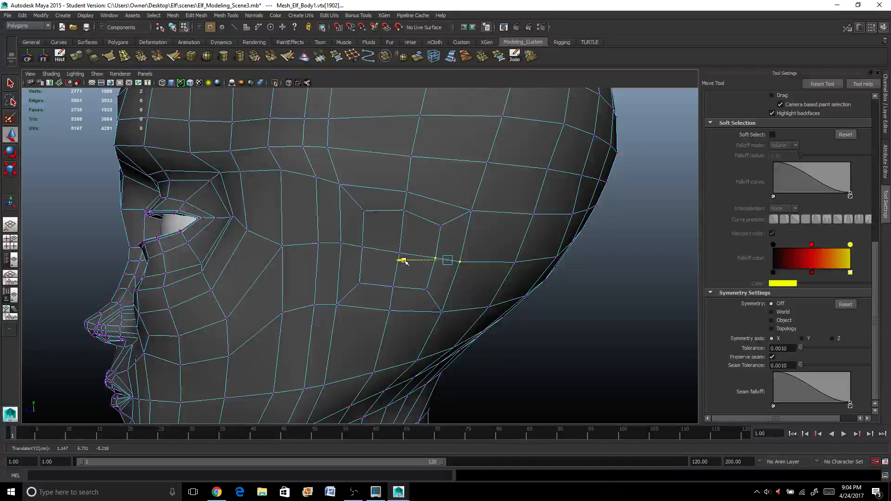
{"action": "left_click_drag", "start_coordinate": [405, 262], "coordinate": [335, 309]}
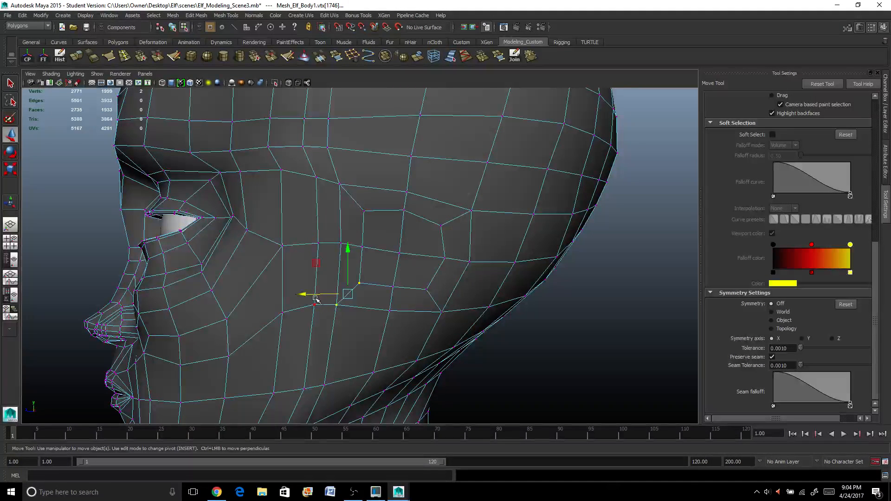
{"action": "left_click_drag", "start_coordinate": [348, 255], "coordinate": [302, 239]}
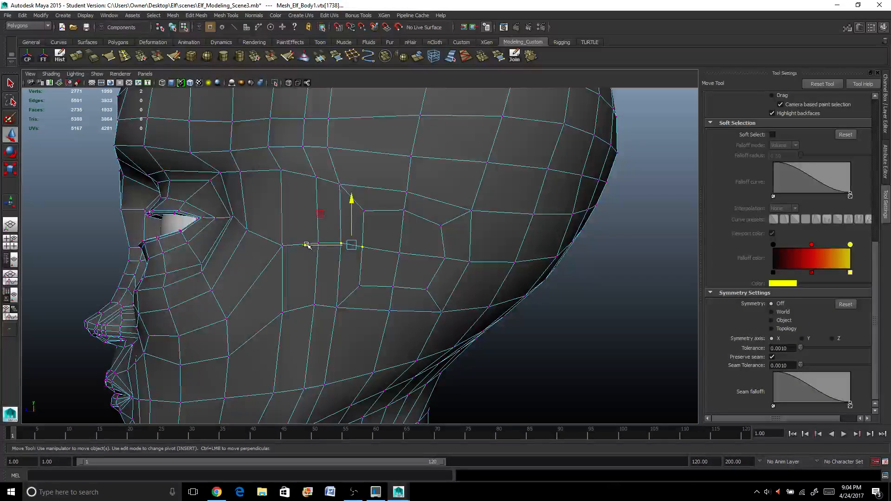
{"action": "left_click", "coordinate": [317, 244], "text": "shift"}
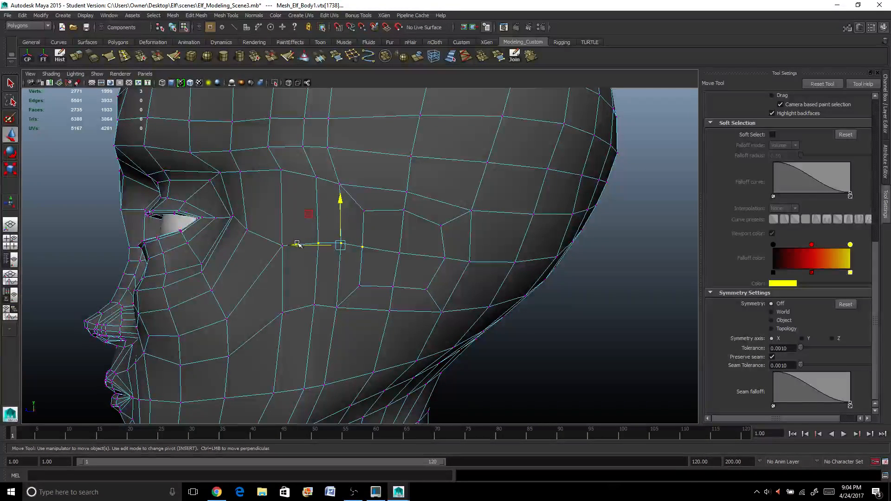
{"action": "left_click_drag", "start_coordinate": [302, 245], "coordinate": [388, 256]}
Check the reshaped ear outline from several angles and return the body mesh to object selection.
{"action": "right_click_drag", "start_coordinate": [403, 223], "coordinate": [409, 248]}
{"action": "scroll", "coordinate": [415, 260], "scroll_direction": "down", "scroll_amount": 5}
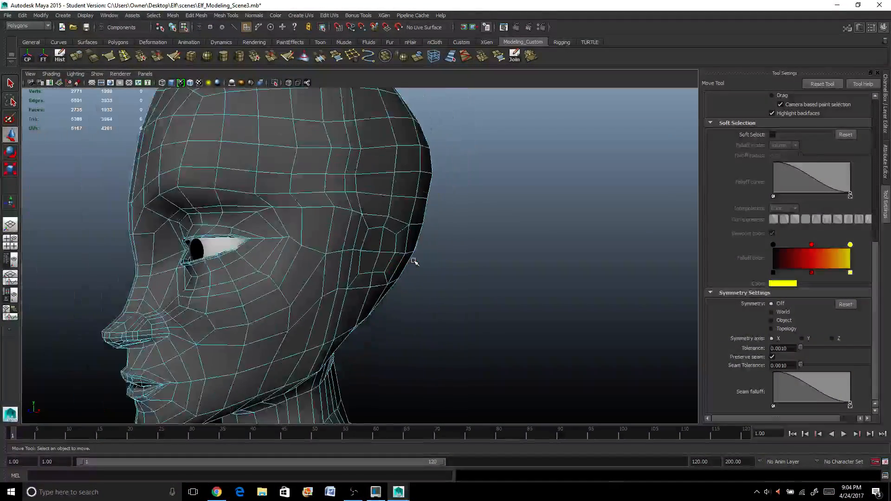
{"action": "left_click_drag", "start_coordinate": [416, 260], "coordinate": [378, 259], "text": "alt"}
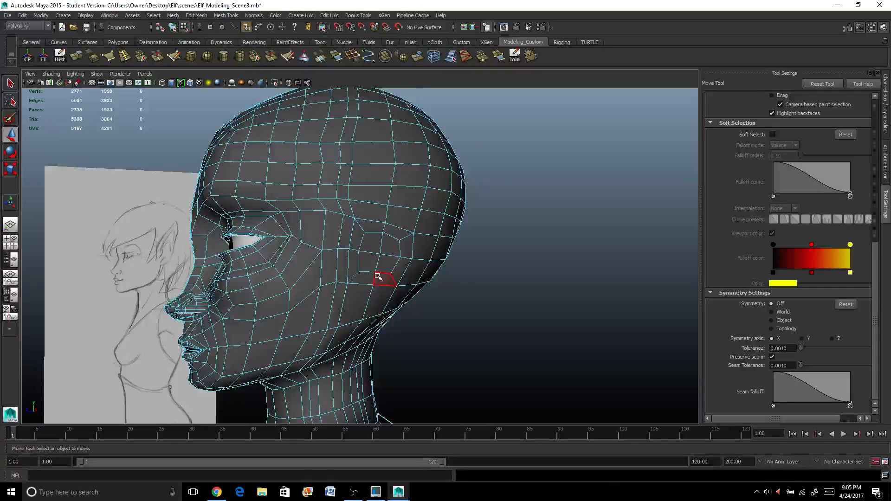
{"action": "scroll", "coordinate": [378, 276], "scroll_direction": "up", "scroll_amount": 4}
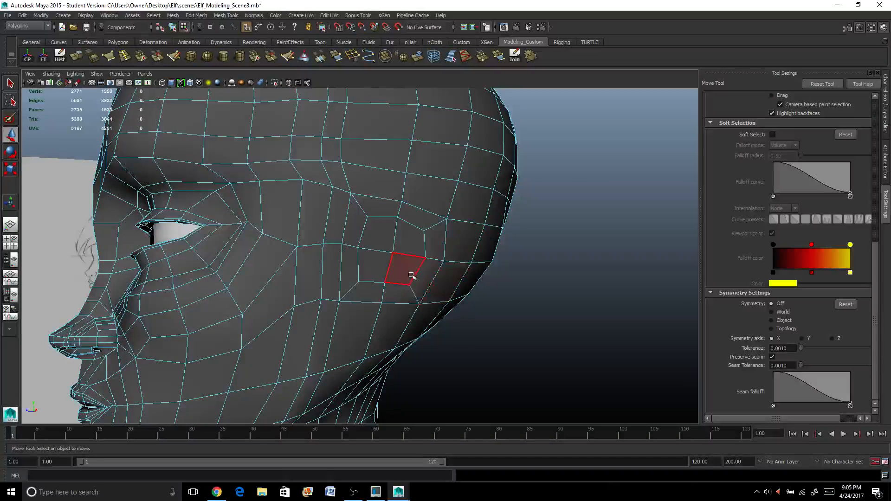
{"action": "scroll", "coordinate": [408, 269], "scroll_direction": "down", "scroll_amount": 3}
{"action": "right_click", "coordinate": [418, 198]}
{"action": "right_click_drag", "start_coordinate": [419, 198], "coordinate": [448, 186]}
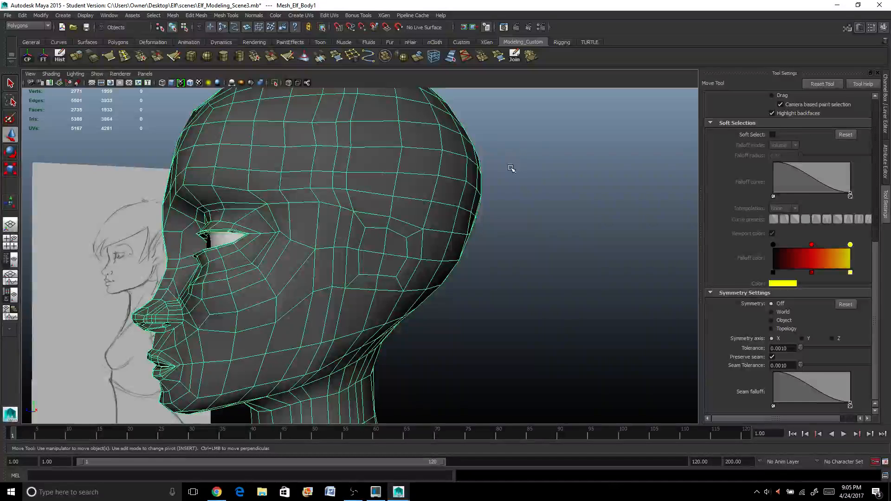
Select the elf body mesh and make it a live surface.
{"action": "left_click", "coordinate": [369, 55]}
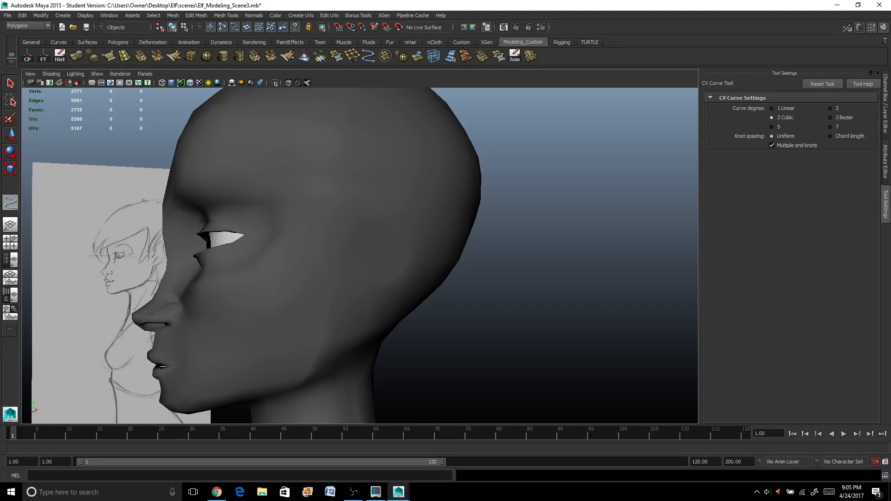
{"action": "left_click", "coordinate": [11, 83]}
{"action": "left_click", "coordinate": [313, 148]}
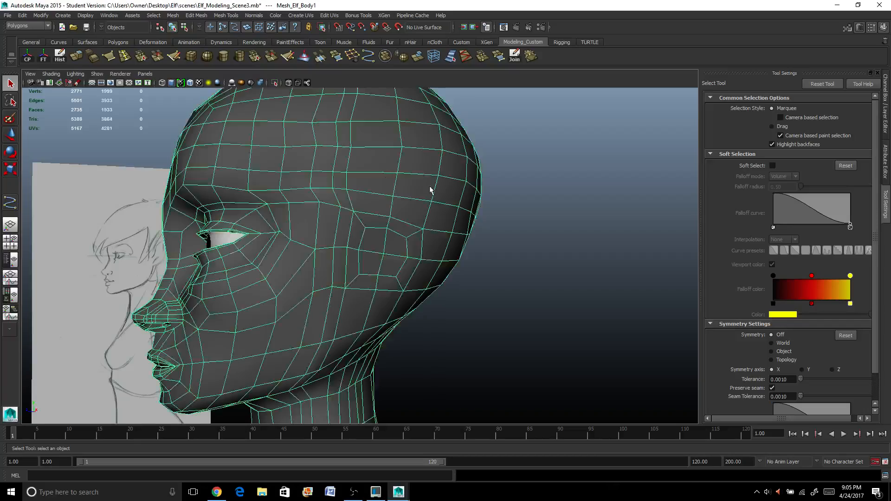
{"action": "mouse_move", "coordinate": [476, 229]}
{"action": "left_mouse_down", "text": "alt"}
{"action": "mouse_move", "coordinate": [450, 231]}
{"action": "mouse_move", "coordinate": [471, 227]}
{"action": "left_mouse_up", "text": "alt"}
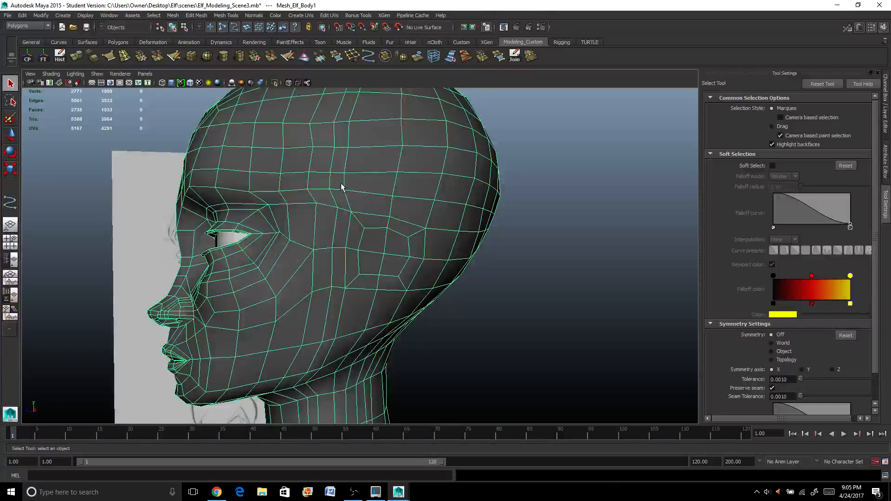
{"action": "left_click", "coordinate": [398, 27]}
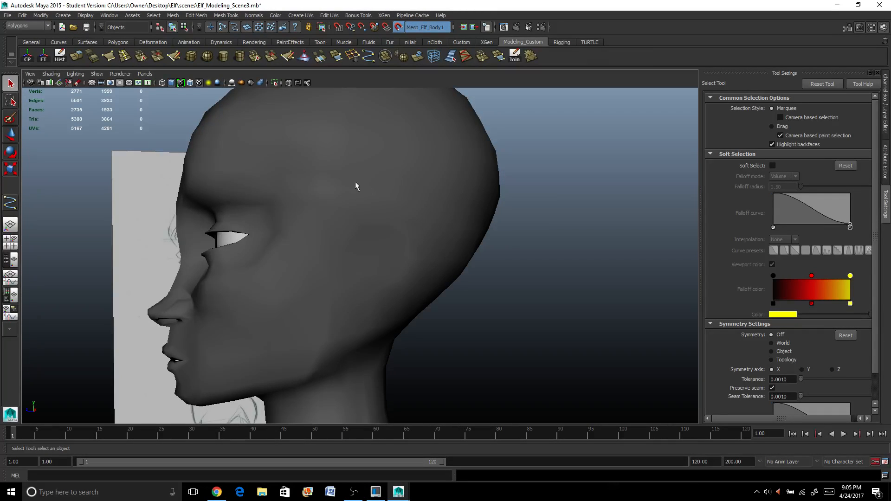
Start a cubic CV curve in the side view at the sketched ear's front base and trace its front edge towards the tip.
{"action": "left_click", "coordinate": [10, 202]}
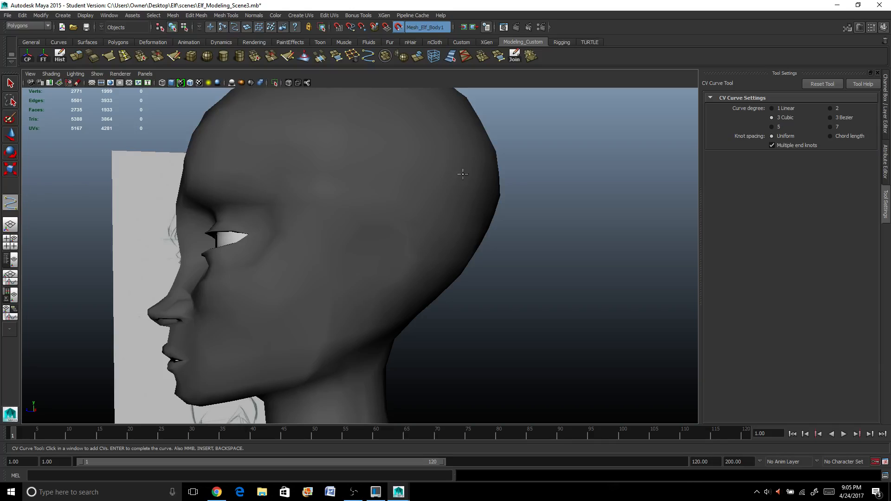
{"action": "left_click", "coordinate": [10, 242]}
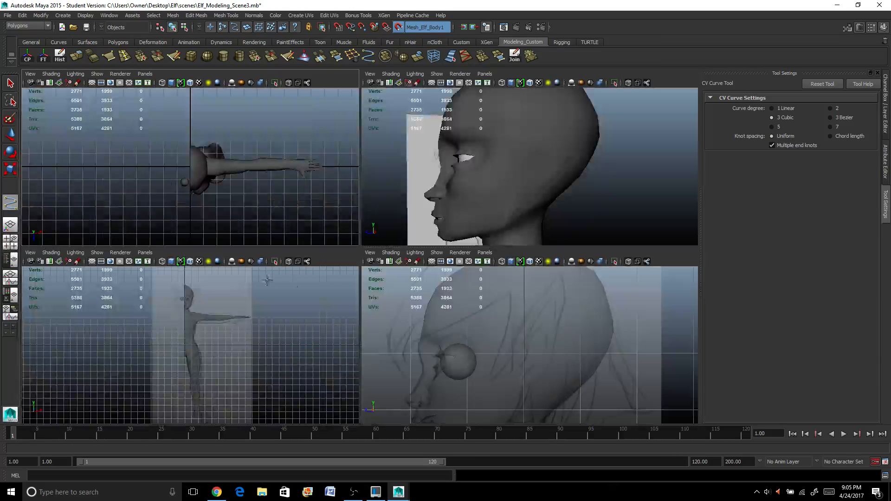
{"action": "key", "text": "space"}
{"action": "scroll", "coordinate": [306, 307], "scroll_direction": "up", "scroll_amount": 5}
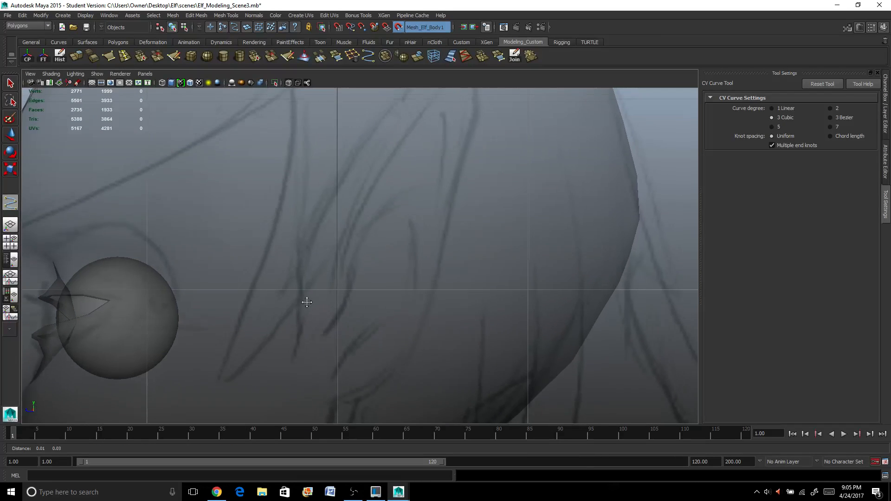
{"action": "scroll", "coordinate": [306, 316], "scroll_direction": "down", "scroll_amount": 5}
{"action": "scroll", "coordinate": [320, 325], "scroll_direction": "up", "scroll_amount": 3}
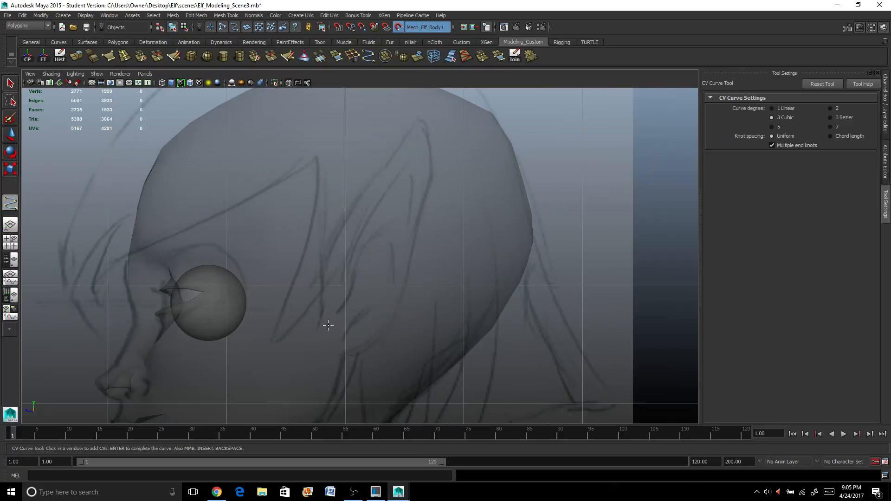
{"action": "left_click", "coordinate": [321, 323]}
{"action": "left_click", "coordinate": [329, 259]}
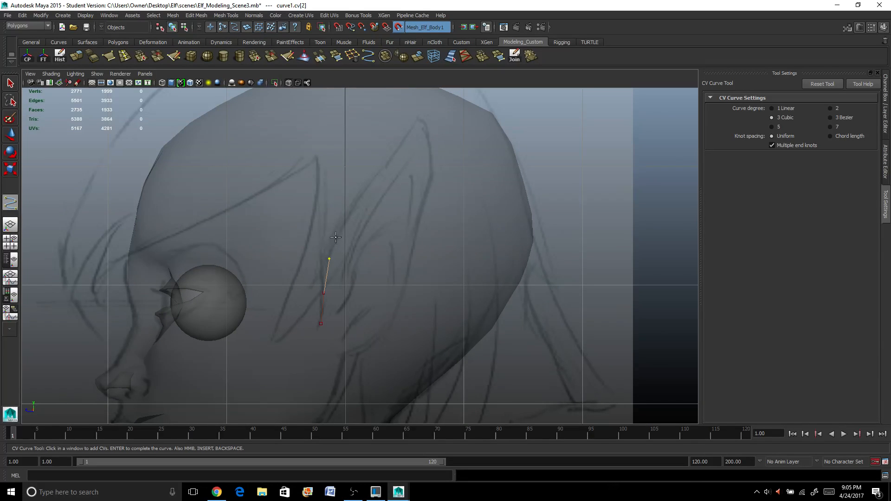
{"action": "left_click", "coordinate": [351, 215]}
{"action": "left_click", "coordinate": [378, 173]}
{"action": "left_click", "coordinate": [408, 135]}
Continue the CV curve around the pointed ear tip and onto the upper part of the rear edge.
{"action": "left_click", "coordinate": [414, 117]}
{"action": "left_click", "coordinate": [425, 120]}
{"action": "left_click", "coordinate": [428, 135]}
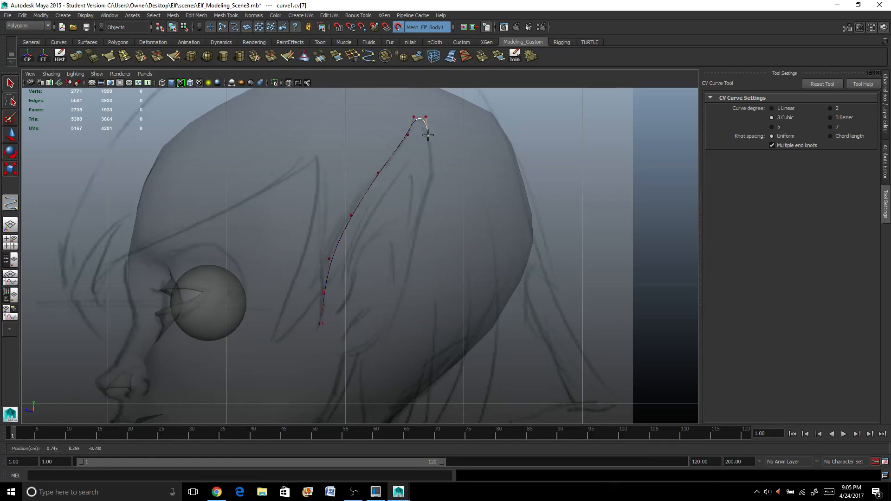
{"action": "left_click", "coordinate": [426, 158]}
{"action": "left_click", "coordinate": [424, 161]}
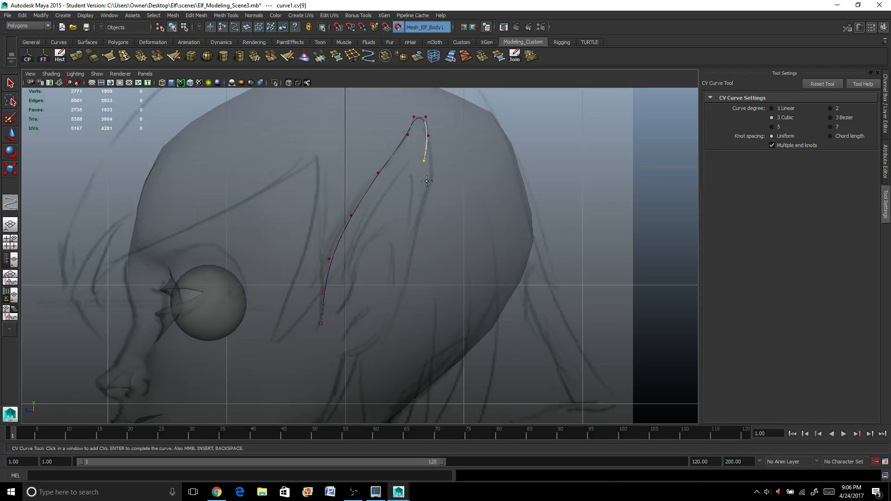
{"action": "left_click", "coordinate": [426, 181]}
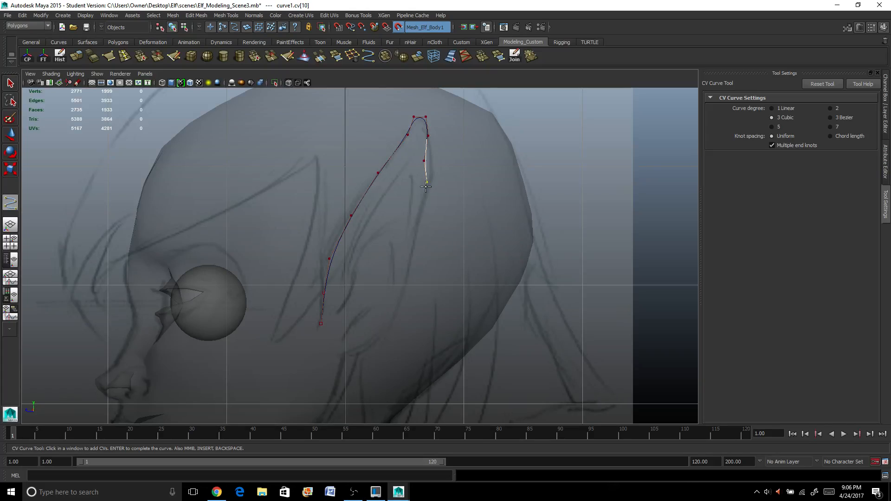
Trace the rear ear edge down to the lobe and finish the curve, leaving its lower ends open.
{"action": "left_click", "coordinate": [413, 227]}
{"action": "left_click", "coordinate": [408, 268]}
{"action": "left_click", "coordinate": [399, 312]}
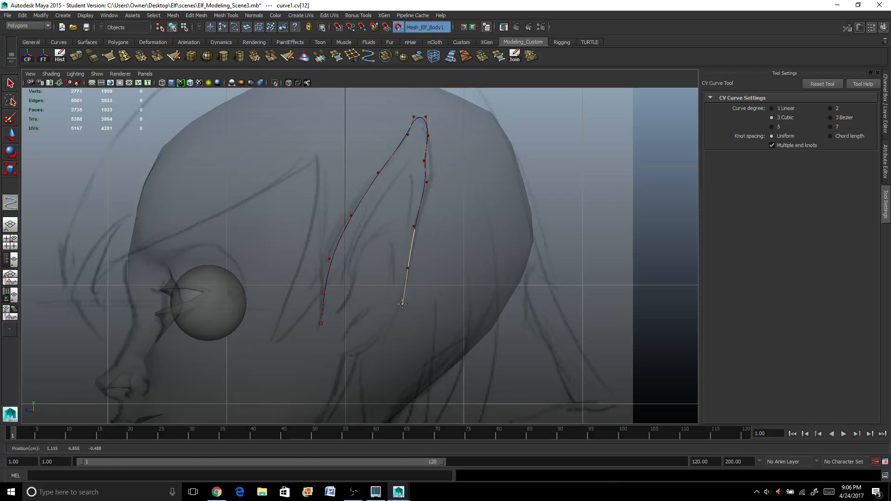
{"action": "left_click", "coordinate": [377, 343]}
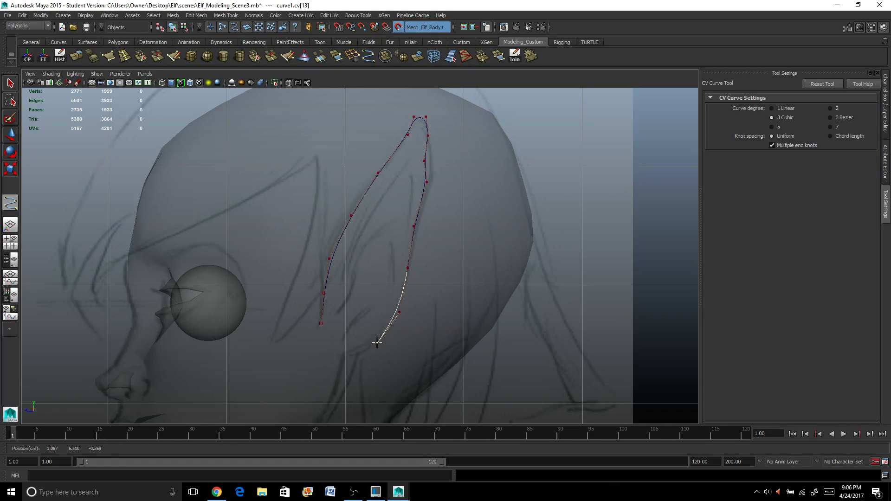
{"action": "left_click", "coordinate": [348, 356]}
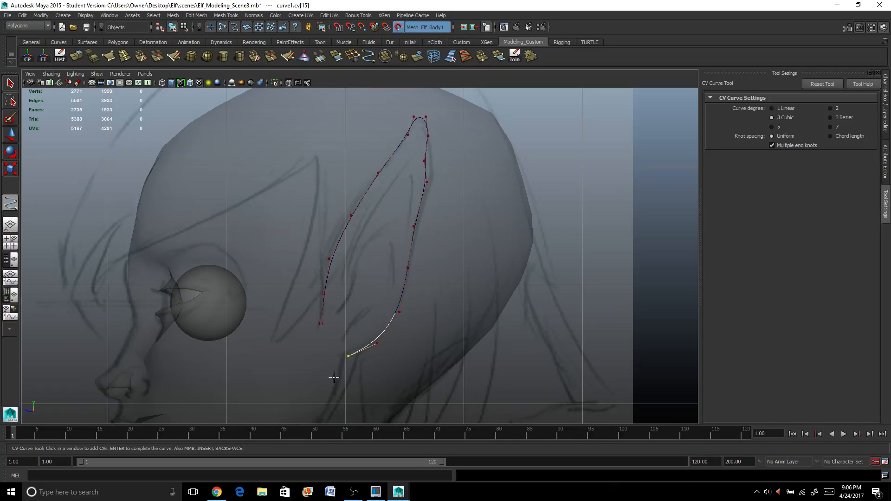
{"action": "key", "text": "q"}
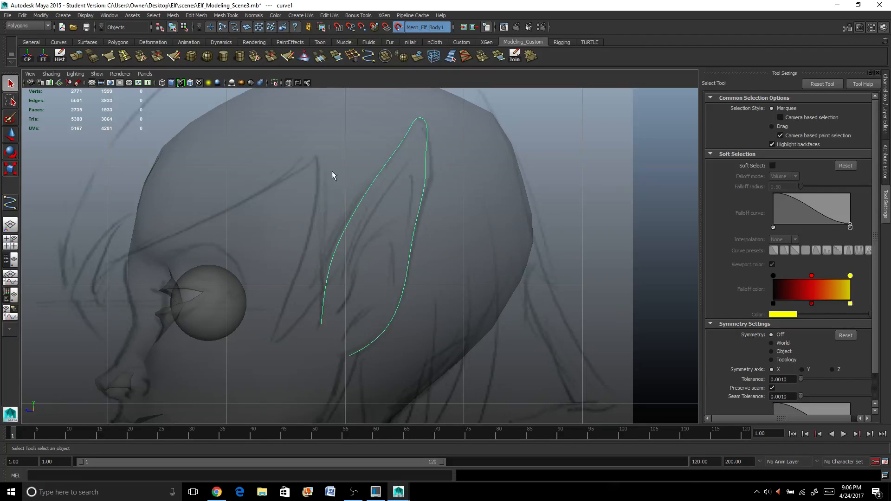
Centre the ear curve's pivot in the perspective view and turn off the live surface on the body mesh.
{"action": "left_click", "coordinate": [10, 226]}
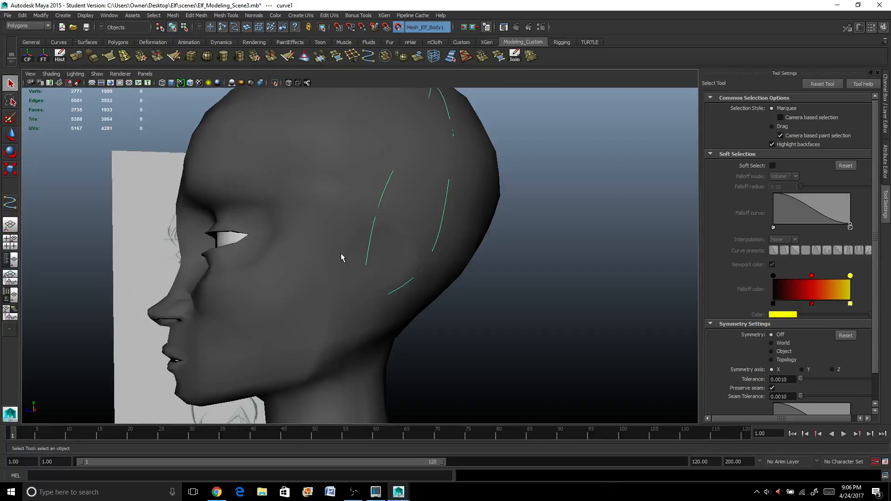
{"action": "mouse_move", "coordinate": [344, 253]}
{"action": "left_mouse_down", "text": "alt"}
{"action": "mouse_move", "coordinate": [398, 249]}
{"action": "mouse_move", "coordinate": [354, 260]}
{"action": "mouse_move", "coordinate": [369, 175]}
{"action": "left_mouse_up", "text": "alt"}
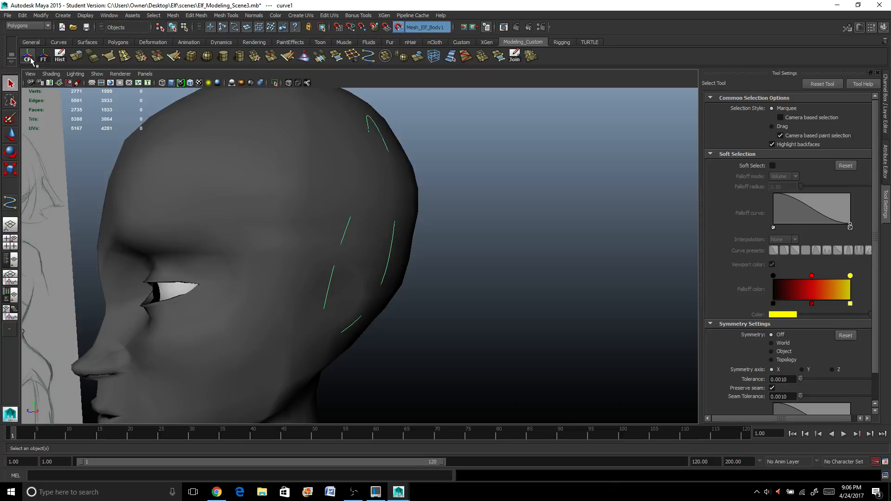
{"action": "key", "text": "w"}
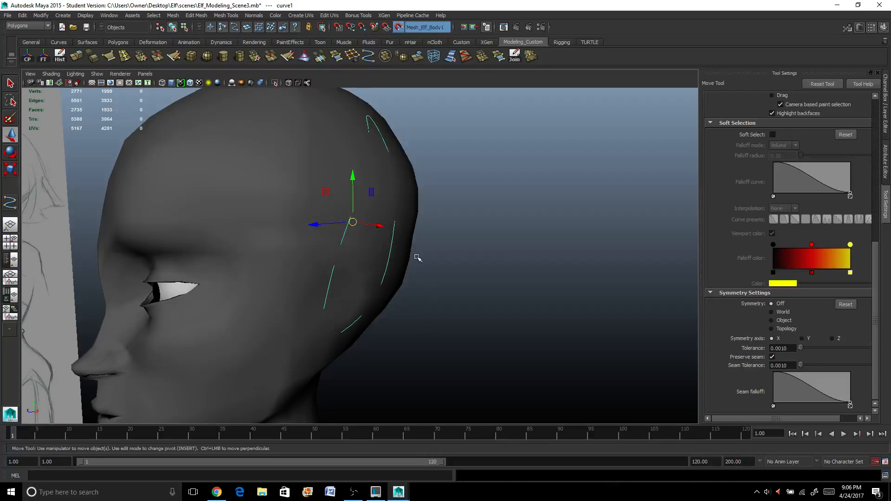
{"action": "left_click_drag", "start_coordinate": [175, 251], "coordinate": [397, 238], "text": "alt"}
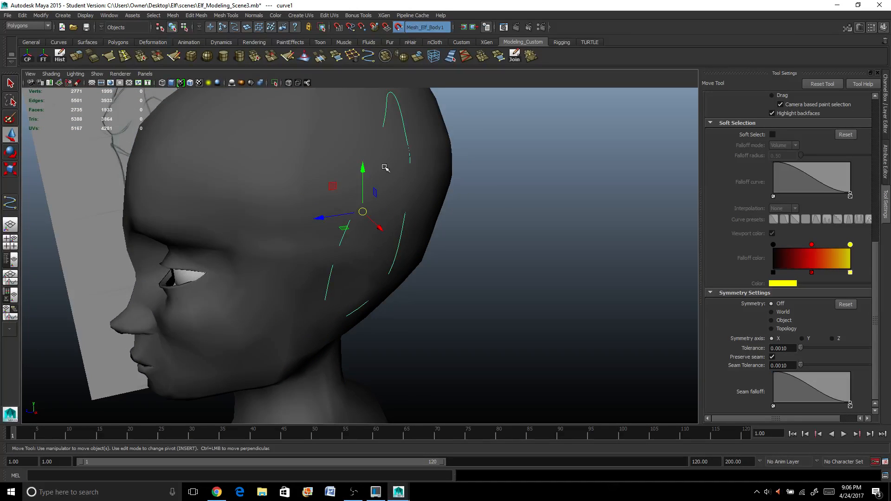
{"action": "left_click_drag", "start_coordinate": [383, 309], "coordinate": [346, 274], "text": "alt"}
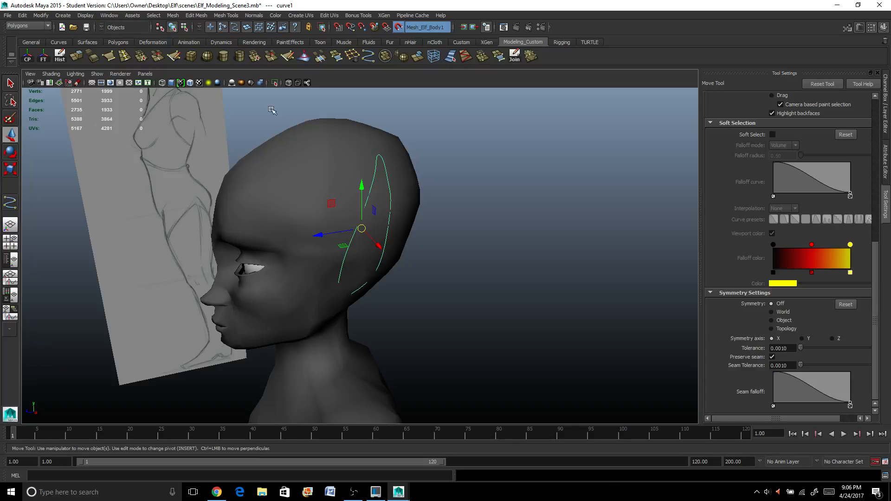
{"action": "left_click", "coordinate": [398, 27]}
{"action": "scroll", "coordinate": [414, 154], "scroll_direction": "up", "scroll_amount": 4}
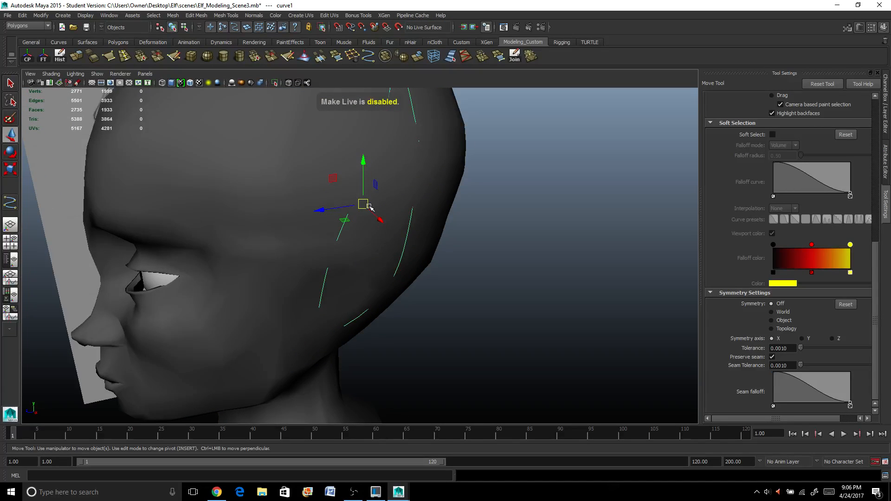
Keep only the ear curve selected and isolate it in the perspective view.
{"action": "left_click_drag", "start_coordinate": [427, 248], "coordinate": [427, 241], "text": "alt"}
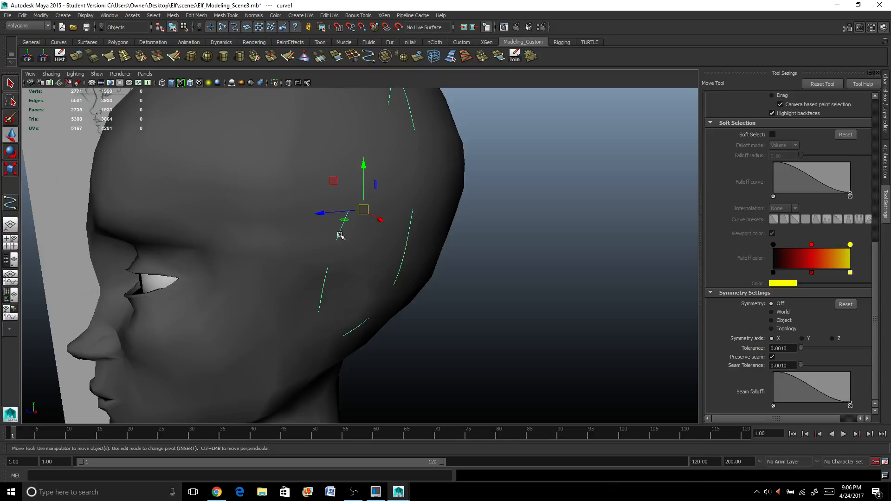
{"action": "mouse_move", "coordinate": [340, 236]}
{"action": "left_mouse_down", "text": "alt"}
{"action": "mouse_move", "coordinate": [394, 225]}
{"action": "mouse_move", "coordinate": [343, 294]}
{"action": "left_mouse_up", "text": "alt"}
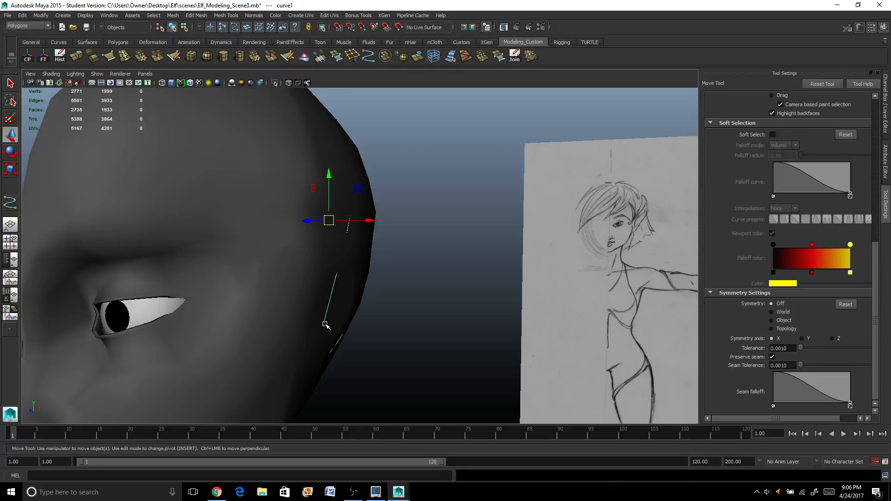
{"action": "left_click", "coordinate": [325, 319], "text": "shift"}
{"action": "key", "text": "ctrl+z"}
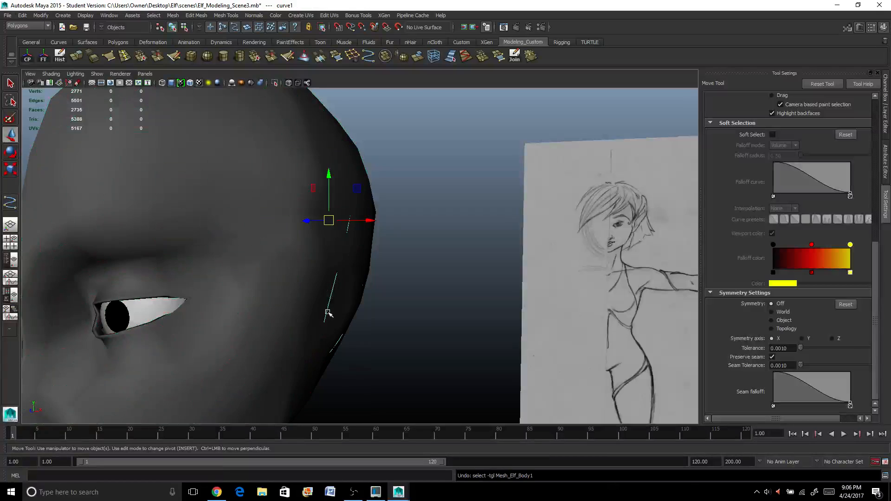
{"action": "left_click", "coordinate": [276, 83]}
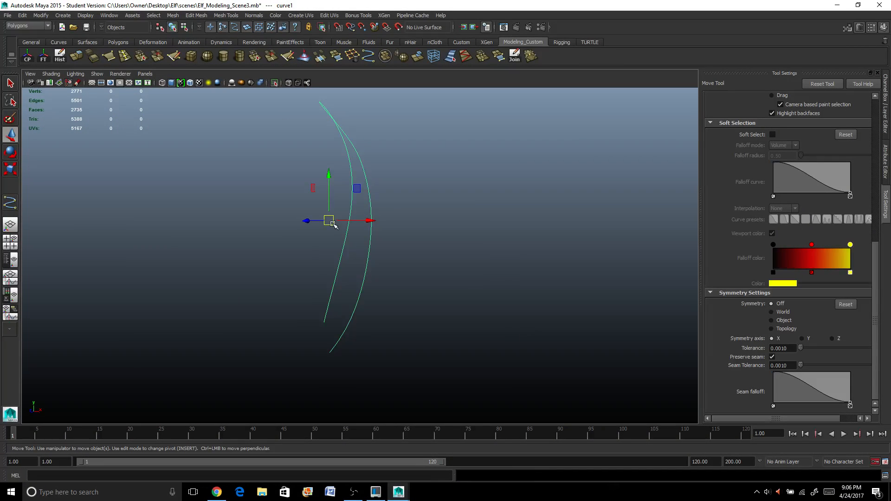
Move the ear curve's pivot down and forward to the base of the ear, near the front end of the curve.
{"action": "key", "text": "Insert"}
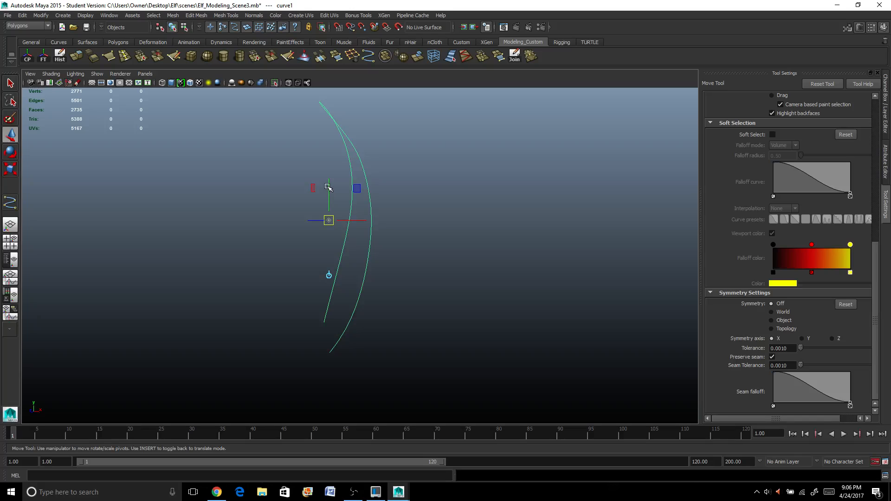
{"action": "left_click_drag", "start_coordinate": [328, 187], "coordinate": [329, 287]}
{"action": "key", "text": "Insert"}
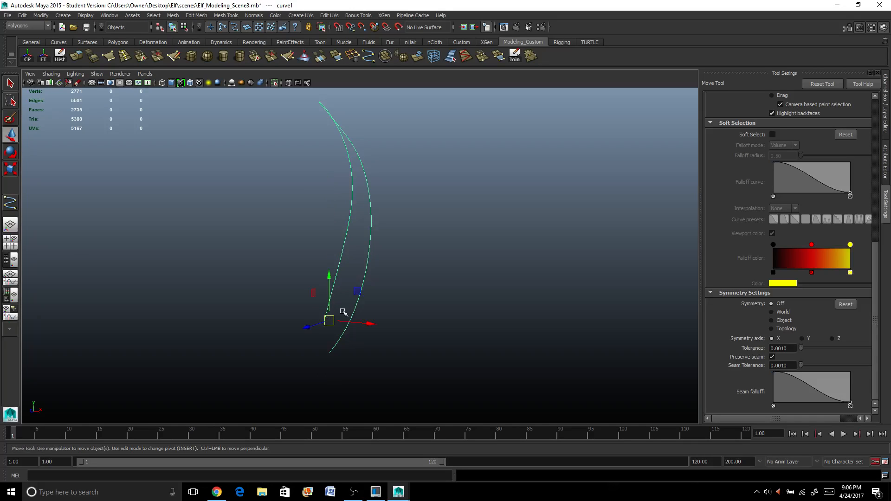
{"action": "mouse_move", "coordinate": [348, 333]}
{"action": "left_mouse_down", "text": "alt"}
{"action": "mouse_move", "coordinate": [313, 350]}
{"action": "mouse_move", "coordinate": [354, 331]}
{"action": "left_mouse_up", "text": "alt"}
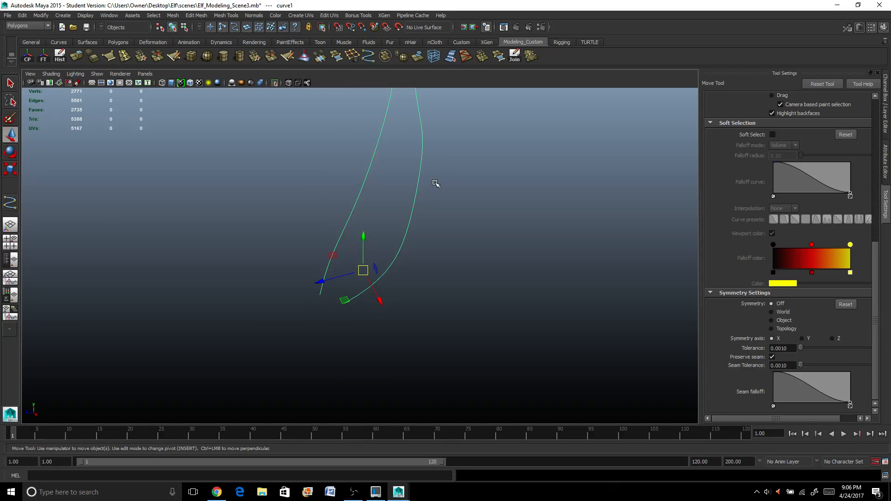
{"action": "key", "text": "Insert"}
{"action": "left_click_drag", "start_coordinate": [339, 279], "coordinate": [395, 283]}
{"action": "key", "text": "Insert"}
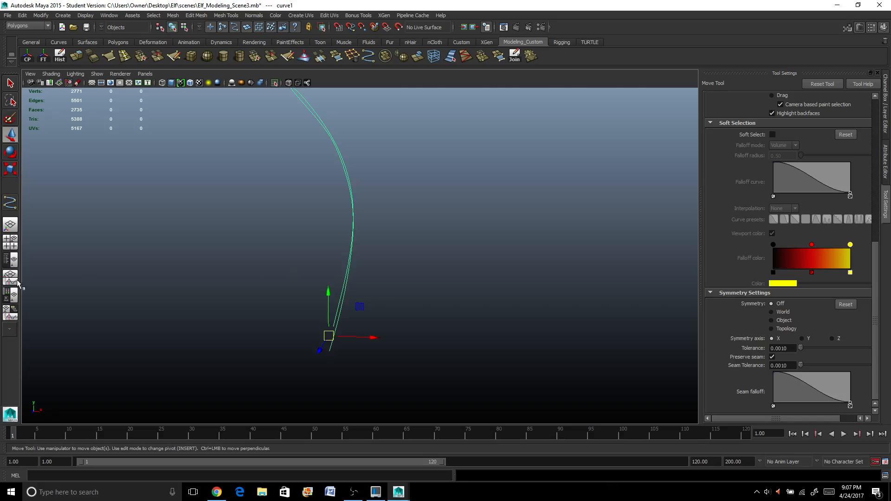
Turn off isolation to bring the head and reference images back into the perspective view.
{"action": "left_click", "coordinate": [10, 242]}
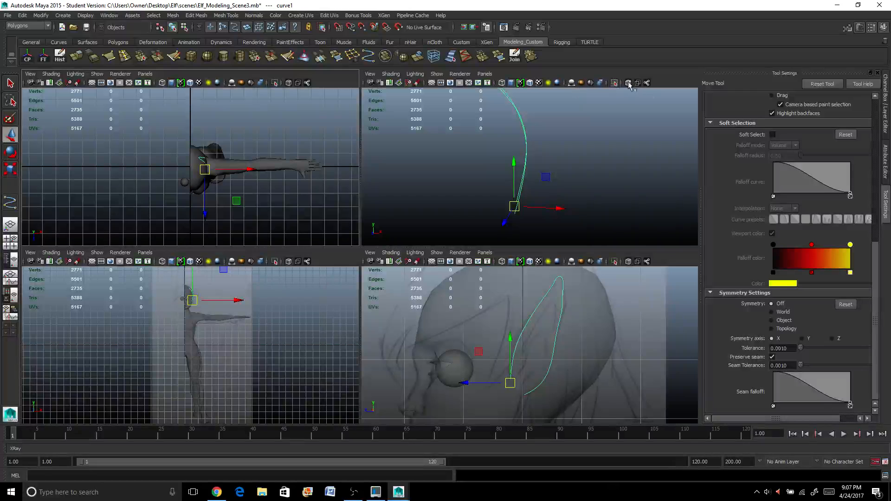
{"action": "left_click", "coordinate": [615, 84]}
{"action": "key", "text": "space"}
{"action": "right_click_drag", "start_coordinate": [503, 211], "coordinate": [474, 219], "text": "alt"}
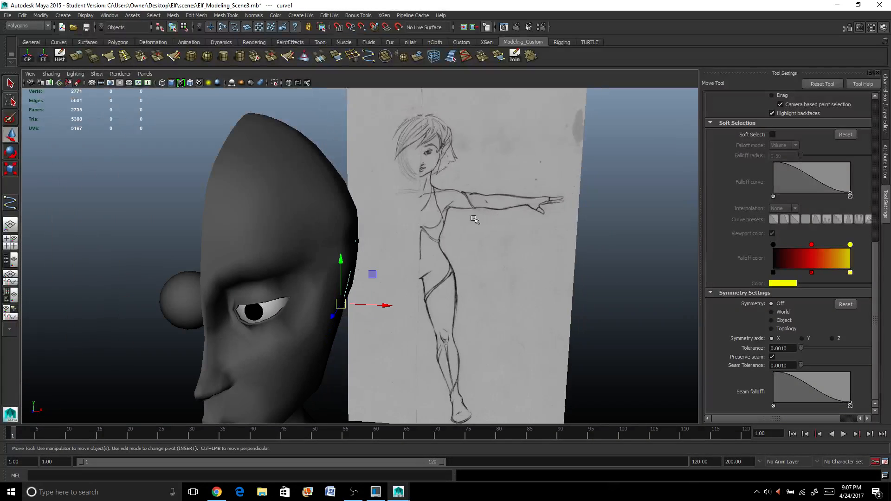
Rotate the ear curve around the vertical axis so it swings outward from the side of the head.
{"action": "key", "text": "e"}
{"action": "scroll", "coordinate": [342, 309], "scroll_direction": "up", "scroll_amount": 2}
{"action": "mouse_move", "coordinate": [342, 314]}
{"action": "left_mouse_down", "text": "alt"}
{"action": "mouse_move", "coordinate": [327, 265]}
{"action": "mouse_move", "coordinate": [360, 252]}
{"action": "mouse_move", "coordinate": [348, 255]}
{"action": "left_mouse_up", "text": "alt"}
{"action": "scroll", "coordinate": [358, 251], "scroll_direction": "up", "scroll_amount": 3}
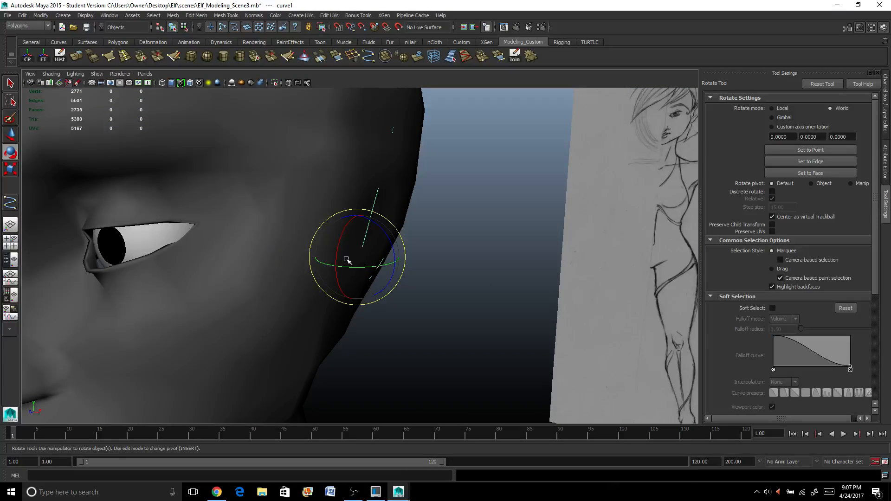
{"action": "scroll", "coordinate": [349, 259], "scroll_direction": "down", "scroll_amount": 3}
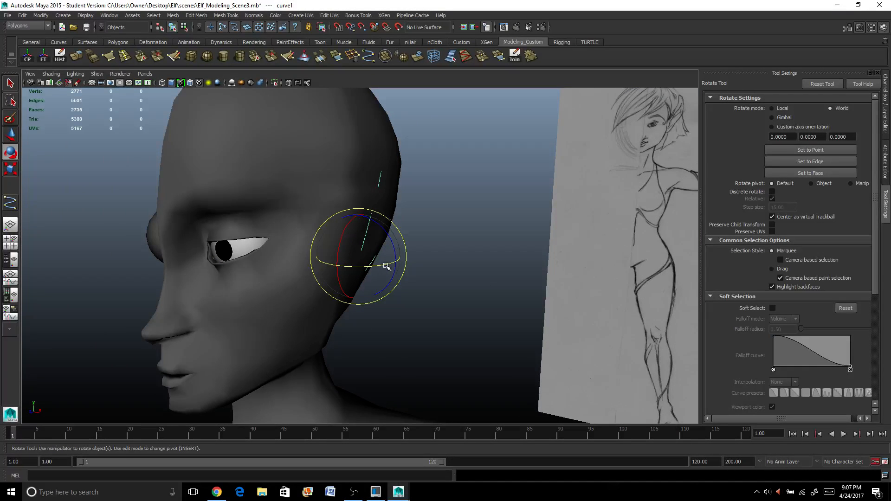
{"action": "mouse_move", "coordinate": [386, 265]}
{"action": "left_mouse_down"}
{"action": "mouse_move", "coordinate": [362, 268]}
{"action": "mouse_move", "coordinate": [391, 263]}
{"action": "left_mouse_up"}
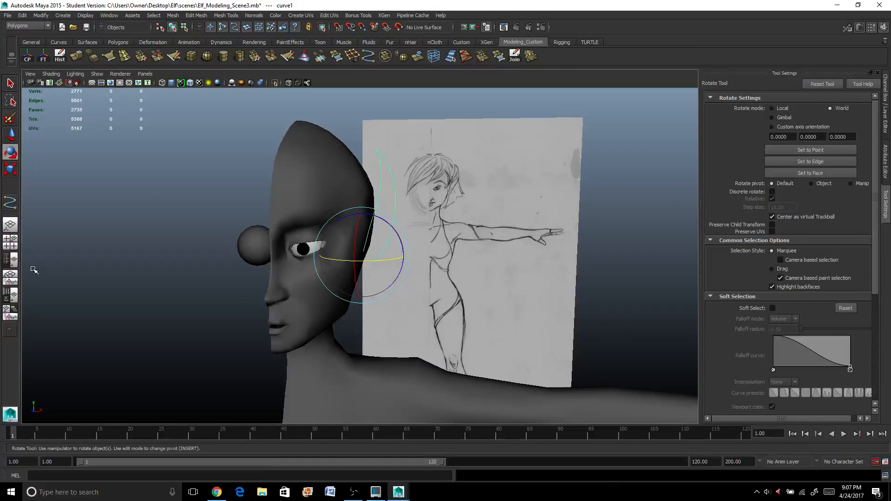
Rotate the ear curve about -61 degrees around Y to match the front-view ear sketch, and switch it to control vertex selection.
{"action": "left_click", "coordinate": [10, 241]}
{"action": "key", "text": "space"}
{"action": "scroll", "coordinate": [179, 319], "scroll_direction": "up", "scroll_amount": 8}
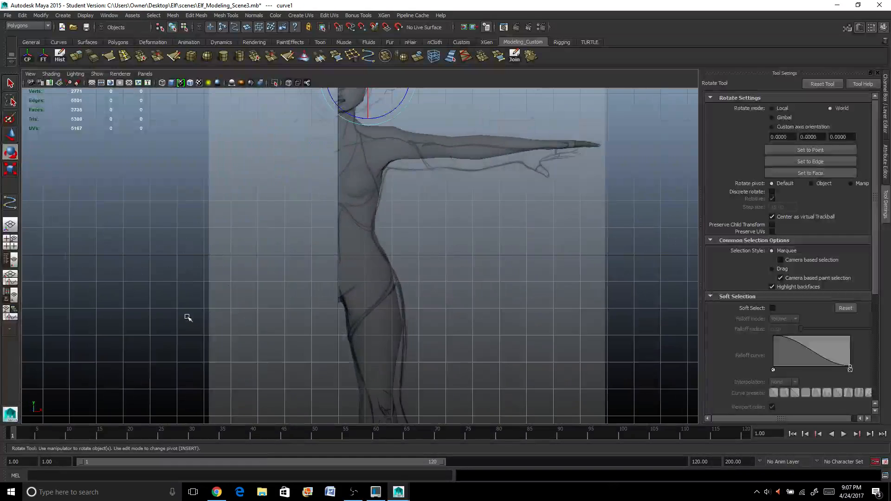
{"action": "scroll", "coordinate": [216, 308], "scroll_direction": "up", "scroll_amount": 5}
{"action": "middle_click_drag", "start_coordinate": [225, 288], "coordinate": [234, 357], "text": "alt"}
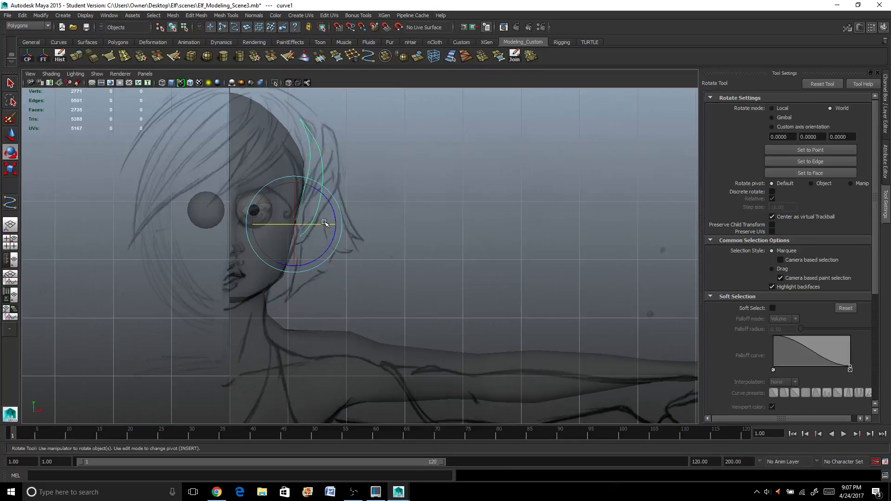
{"action": "left_click_drag", "start_coordinate": [324, 223], "coordinate": [309, 224]}
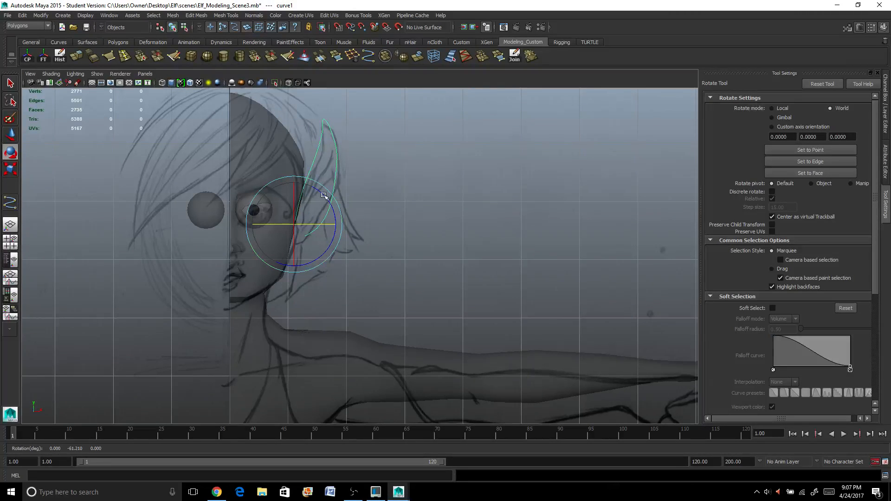
{"action": "right_click_drag", "start_coordinate": [333, 176], "coordinate": [318, 174]}
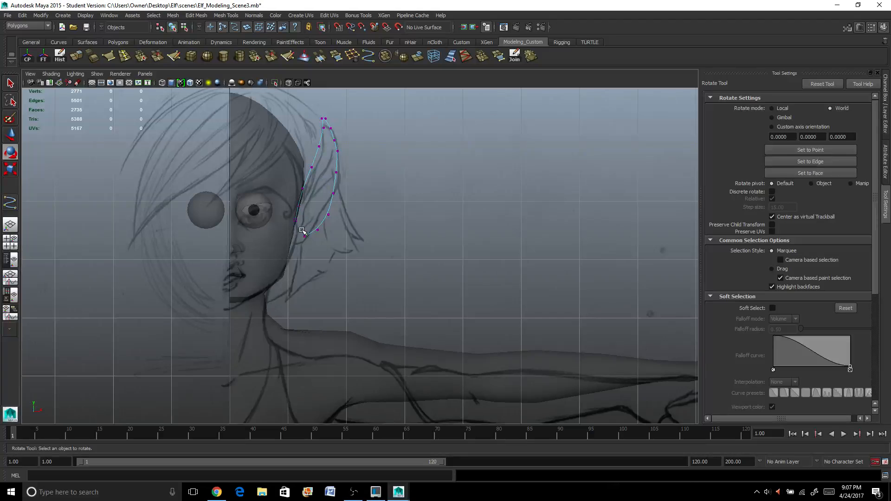
Move the lowest three control vertices of the ear curve inward and down to form the earlobe against the front-view sketch.
{"action": "left_click_drag", "start_coordinate": [304, 238], "coordinate": [310, 248]}
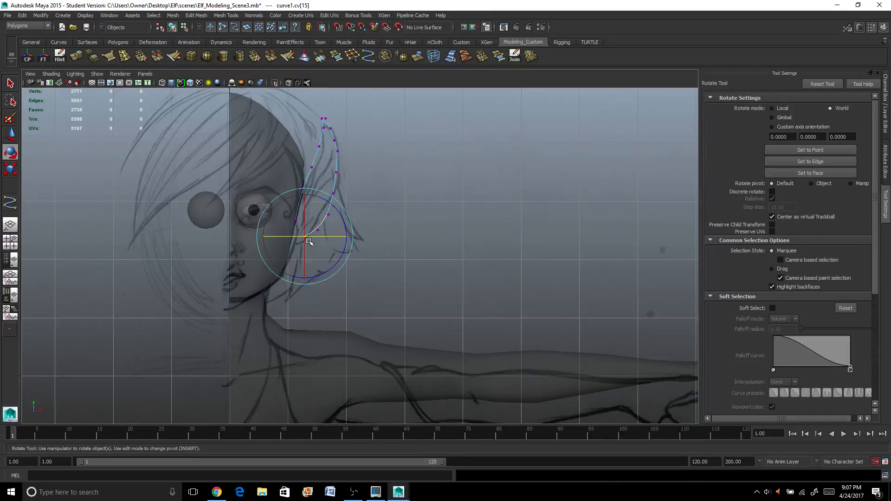
{"action": "key", "text": "w"}
{"action": "left_click_drag", "start_coordinate": [306, 194], "coordinate": [306, 204]}
{"action": "left_click_drag", "start_coordinate": [351, 250], "coordinate": [332, 250]}
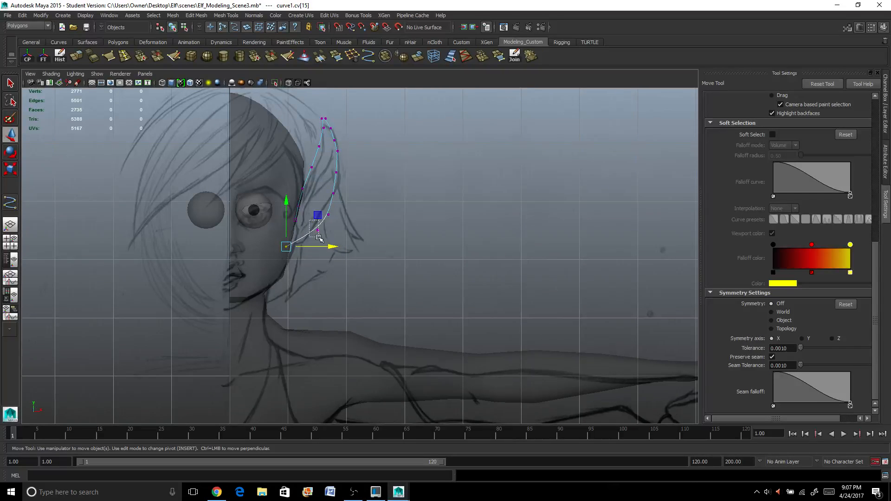
{"action": "left_click", "coordinate": [316, 231]}
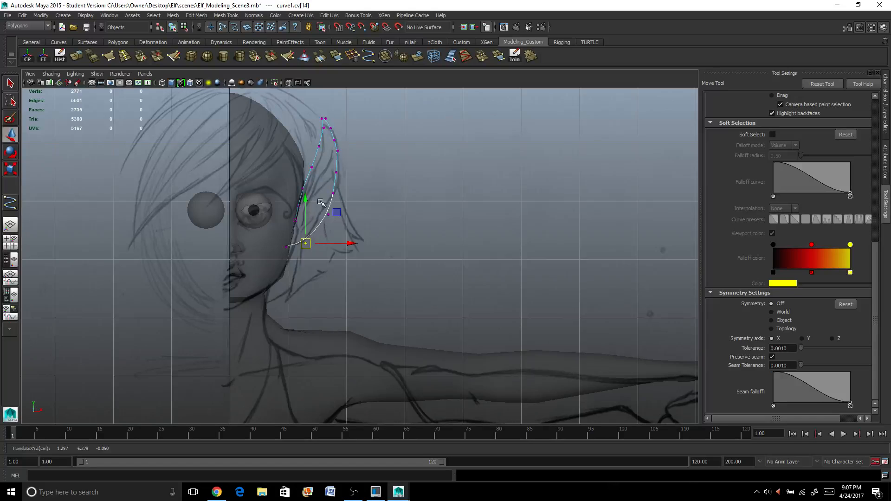
{"action": "left_click", "coordinate": [329, 215]}
{"action": "left_click_drag", "start_coordinate": [328, 214], "coordinate": [318, 218]}
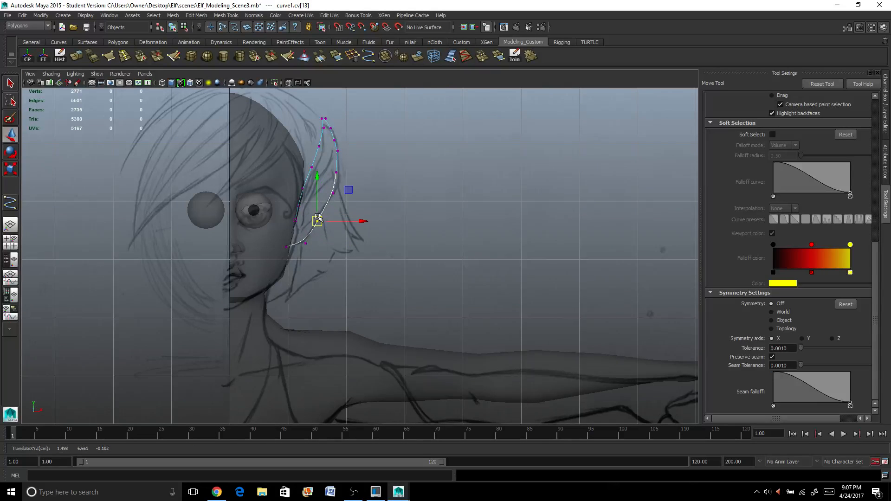
Return to the perspective view and select the whole ear curve in object mode beside the head.
{"action": "left_click", "coordinate": [10, 225]}
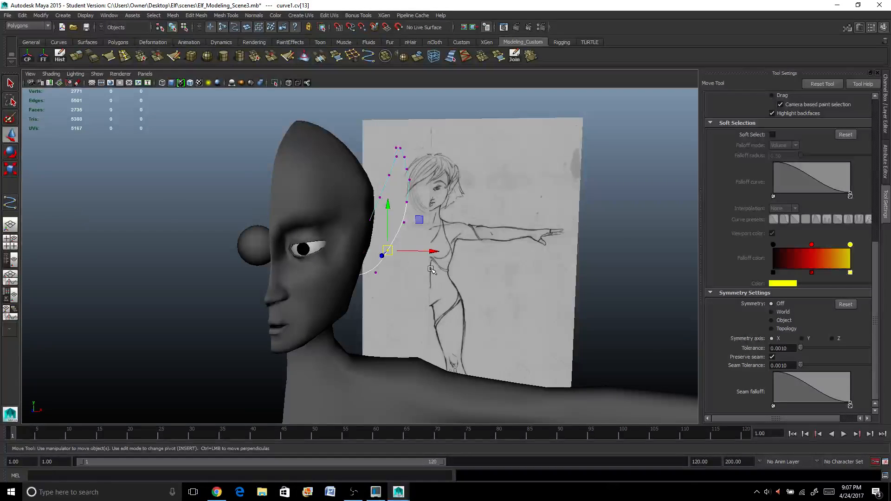
{"action": "right_click_drag", "start_coordinate": [321, 197], "coordinate": [341, 183]}
{"action": "left_click", "coordinate": [344, 186]}
{"action": "left_click_drag", "start_coordinate": [413, 223], "coordinate": [384, 252], "text": "alt"}
{"action": "left_click", "coordinate": [402, 221]}
{"action": "scroll", "coordinate": [422, 246], "scroll_direction": "up", "scroll_amount": 4}
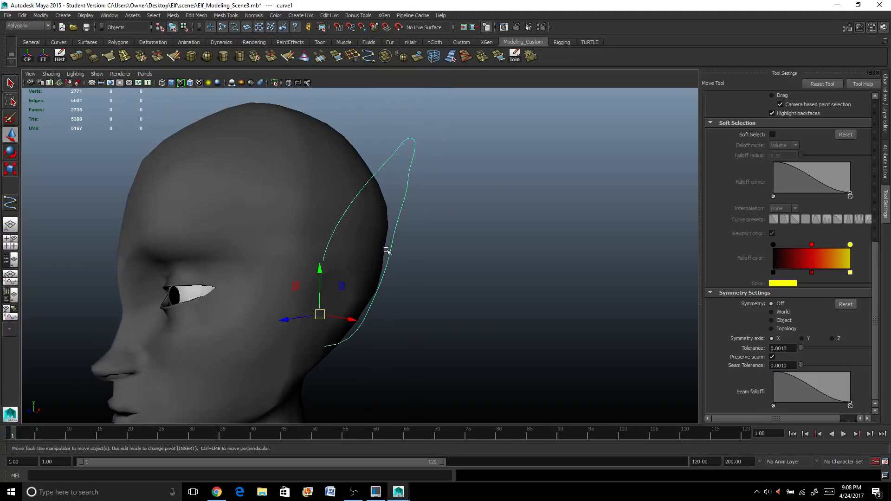
{"action": "scroll", "coordinate": [385, 252], "scroll_direction": "down", "scroll_amount": 2}
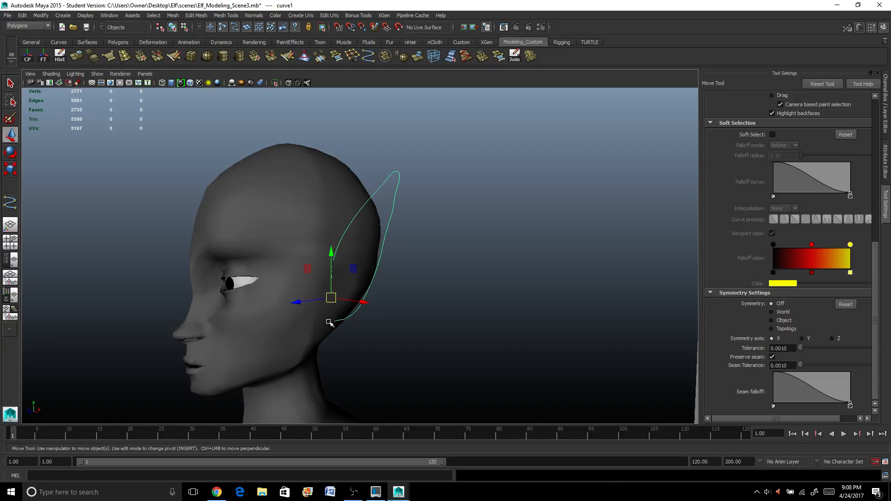
{"action": "scroll", "coordinate": [382, 253], "scroll_direction": "up", "scroll_amount": 2}
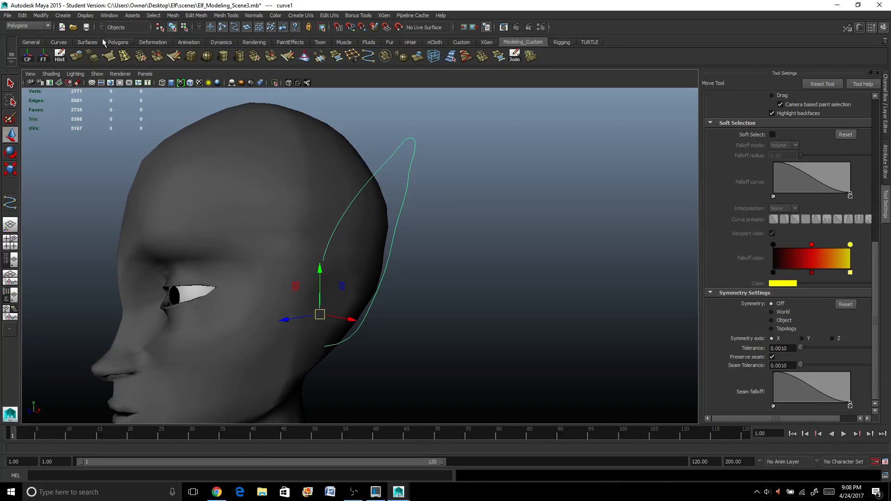
Create a polygon cylinder and move it up and outward so it sits beside the head.
{"action": "left_click", "coordinate": [63, 17]}
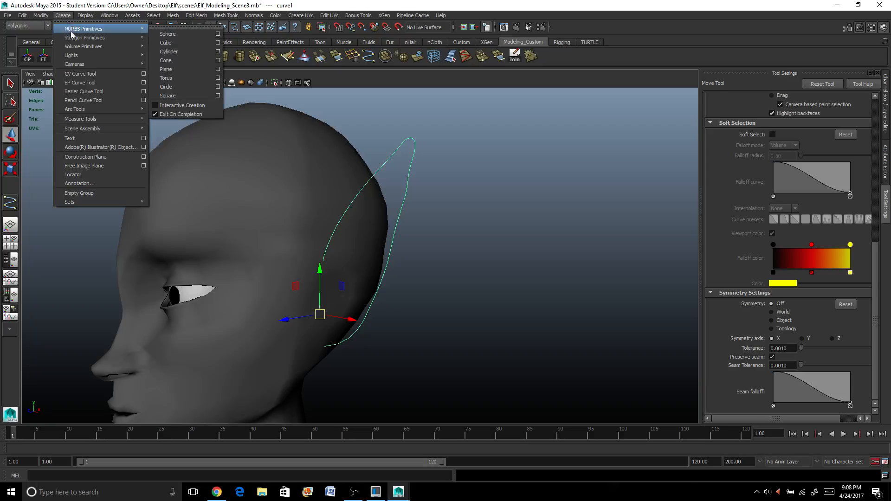
{"action": "mouse_move", "coordinate": [87, 37]}
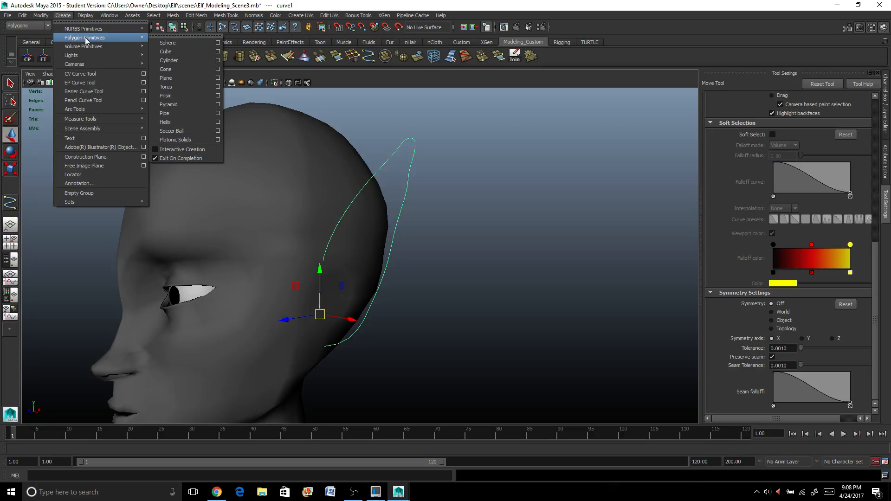
{"action": "left_click", "coordinate": [168, 60]}
{"action": "scroll", "coordinate": [278, 293], "scroll_direction": "down", "scroll_amount": 3}
{"action": "scroll", "coordinate": [279, 292], "scroll_direction": "down", "scroll_amount": 2}
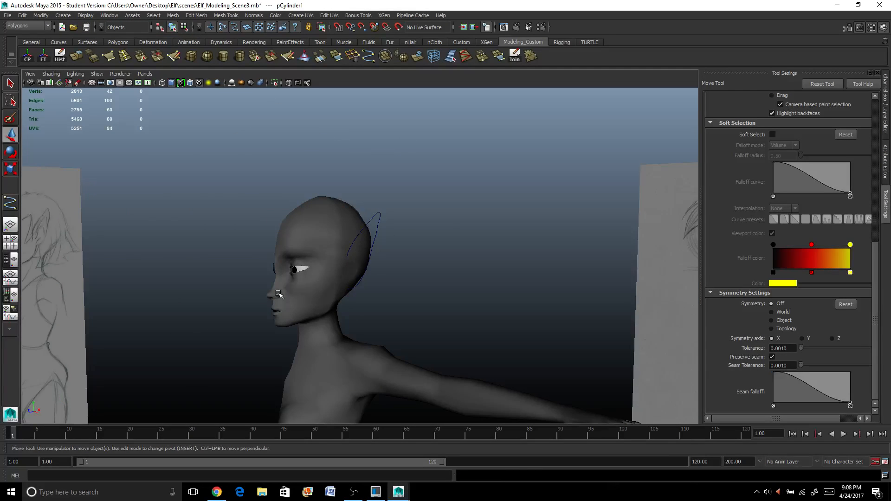
{"action": "scroll", "coordinate": [279, 294], "scroll_direction": "down", "scroll_amount": 3}
{"action": "left_click_drag", "start_coordinate": [341, 345], "coordinate": [341, 235]}
{"action": "left_click_drag", "start_coordinate": [374, 277], "coordinate": [419, 279]}
{"action": "scroll", "coordinate": [422, 282], "scroll_direction": "up", "scroll_amount": 3}
{"action": "right_click_drag", "start_coordinate": [439, 284], "coordinate": [429, 267]}
{"action": "left_click_drag", "start_coordinate": [430, 267], "coordinate": [452, 271], "text": "alt"}
{"action": "key", "text": "F11"}
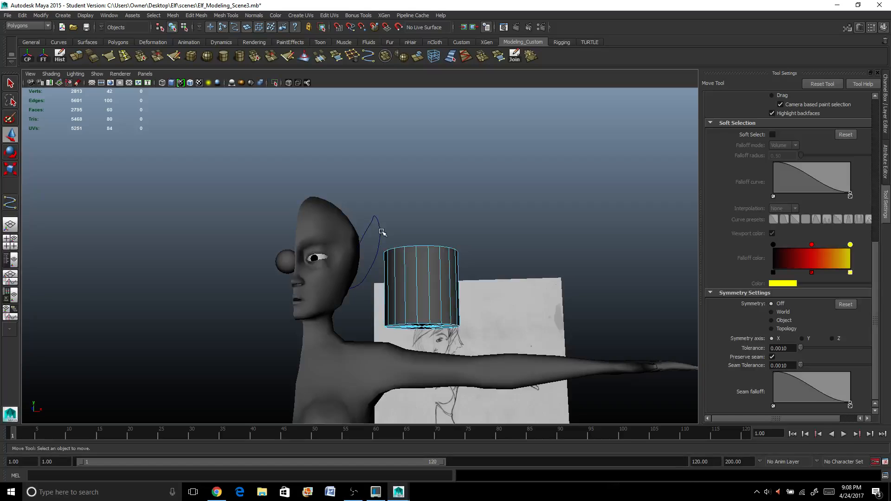
{"action": "left_click_drag", "start_coordinate": [377, 236], "coordinate": [481, 281]}
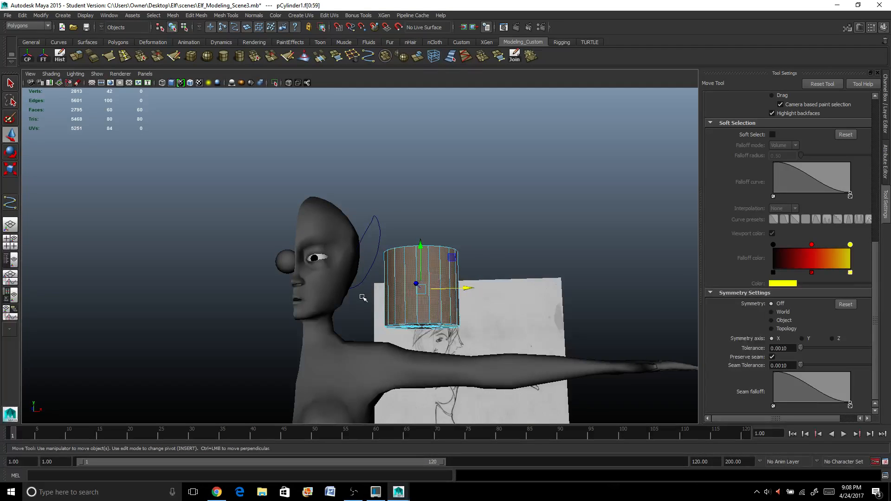
{"action": "left_click_drag", "start_coordinate": [365, 297], "coordinate": [468, 347]}
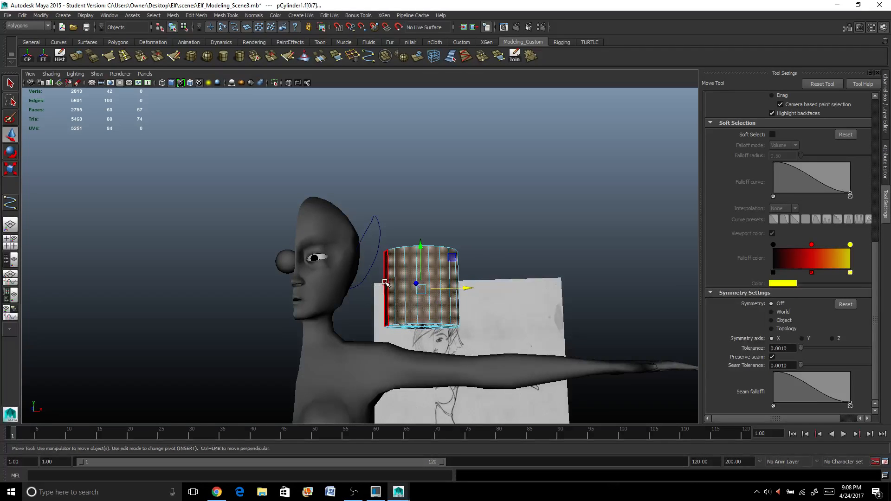
{"action": "left_click_drag", "start_coordinate": [376, 290], "coordinate": [434, 284]}
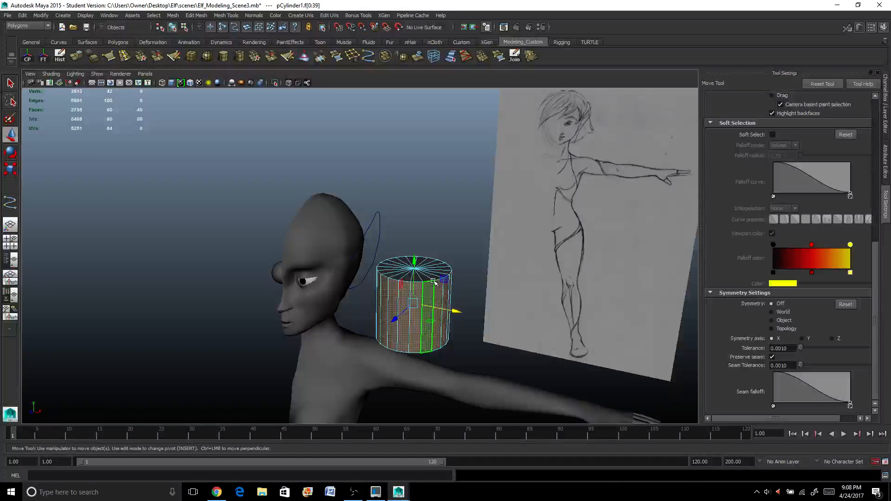
{"action": "scroll", "coordinate": [433, 277], "scroll_direction": "up", "scroll_amount": 3}
Select the whole cylinder in object mode and set its axis subdivisions to 6.
{"action": "right_click_drag", "start_coordinate": [434, 270], "coordinate": [454, 263]}
{"action": "left_click", "coordinate": [414, 283]}
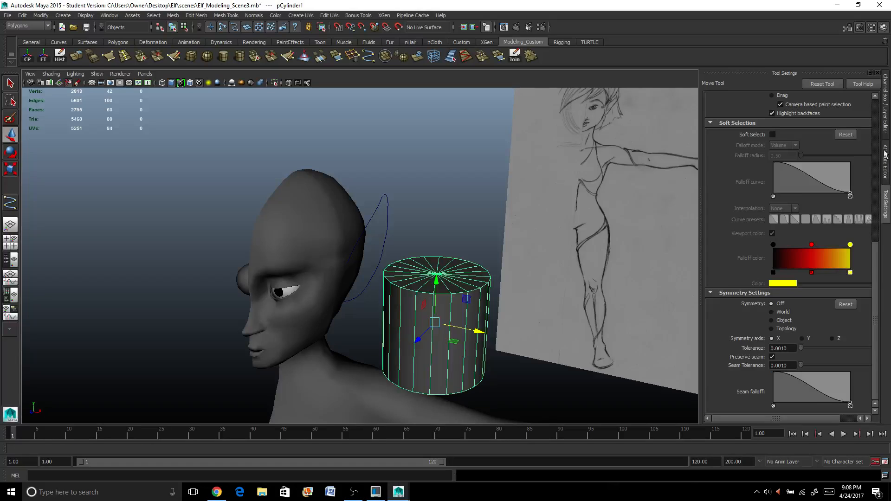
{"action": "left_click", "coordinate": [883, 115]}
{"action": "left_click", "coordinate": [751, 209]}
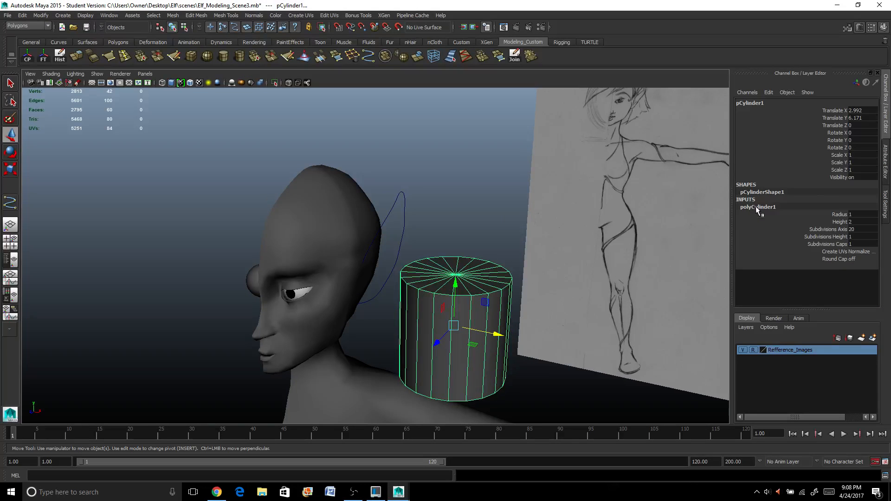
{"action": "left_click", "coordinate": [852, 229]}
{"action": "type", "text": "6"}
{"action": "key", "text": "Return"}
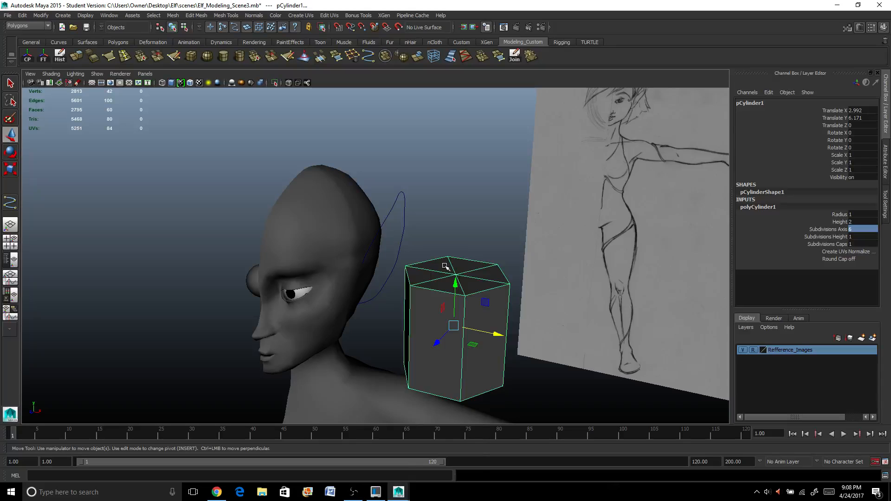
Delete the cylinder's side and bottom faces, keeping only the hexagonal top cap.
{"action": "right_click_drag", "start_coordinate": [444, 267], "coordinate": [454, 285]}
{"action": "left_click_drag", "start_coordinate": [454, 285], "coordinate": [575, 417], "text": "alt"}
{"action": "key", "text": "Delete"}
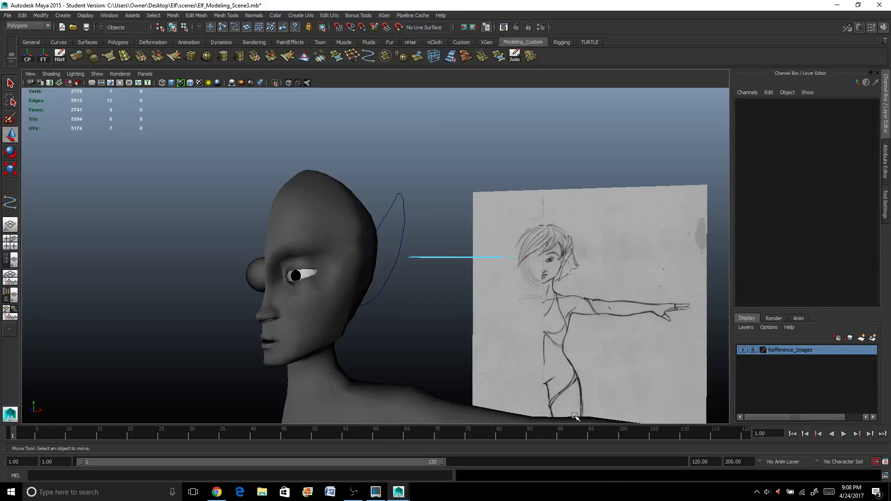
Center the hexagonal cap's pivot and scale the cap down uniformly to about 0.088.
{"action": "left_click_drag", "start_coordinate": [436, 313], "coordinate": [441, 279], "text": "alt"}
{"action": "right_click_drag", "start_coordinate": [441, 279], "coordinate": [455, 275]}
{"action": "left_click", "coordinate": [441, 273]}
{"action": "key", "text": "r"}
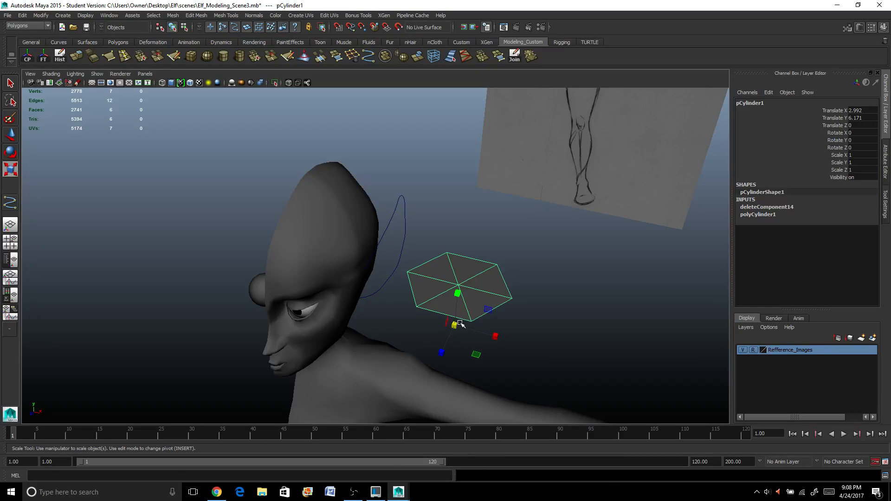
{"action": "left_click", "coordinate": [28, 56]}
{"action": "left_click_drag", "start_coordinate": [457, 286], "coordinate": [392, 292]}
{"action": "scroll", "coordinate": [420, 296], "scroll_direction": "up", "scroll_amount": 3}
{"action": "left_click_drag", "start_coordinate": [503, 289], "coordinate": [406, 260], "text": "alt"}
Move the small hexagonal cap next to the upper front end of the ear curve.
{"action": "key", "text": "w"}
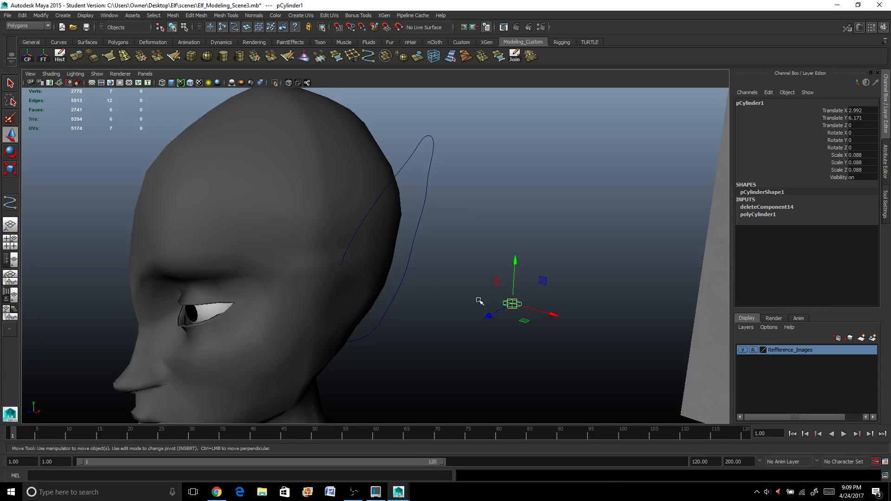
{"action": "left_click_drag", "start_coordinate": [550, 317], "coordinate": [395, 250]}
{"action": "left_click_drag", "start_coordinate": [330, 273], "coordinate": [313, 278]}
Isolate the ear curve together with the hexagonal cap in the perspective view.
{"action": "left_click", "coordinate": [364, 219]}
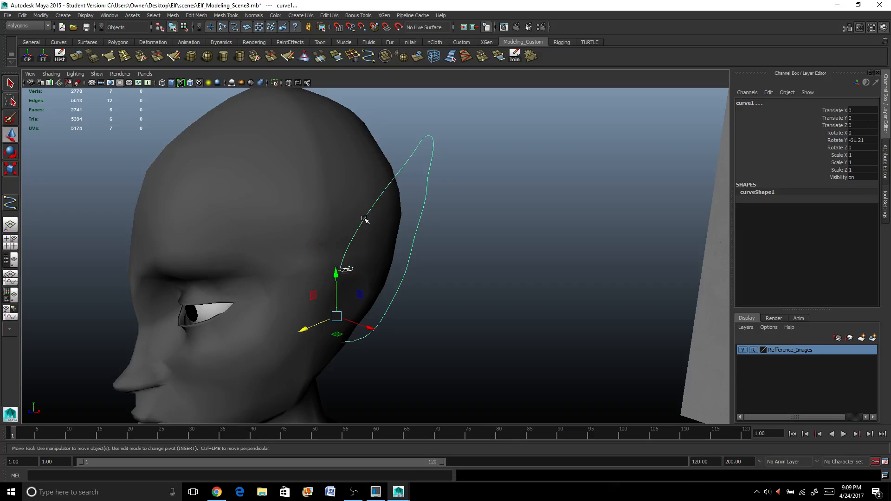
{"action": "left_click", "coordinate": [275, 83]}
{"action": "scroll", "coordinate": [283, 193], "scroll_direction": "up", "scroll_amount": 5}
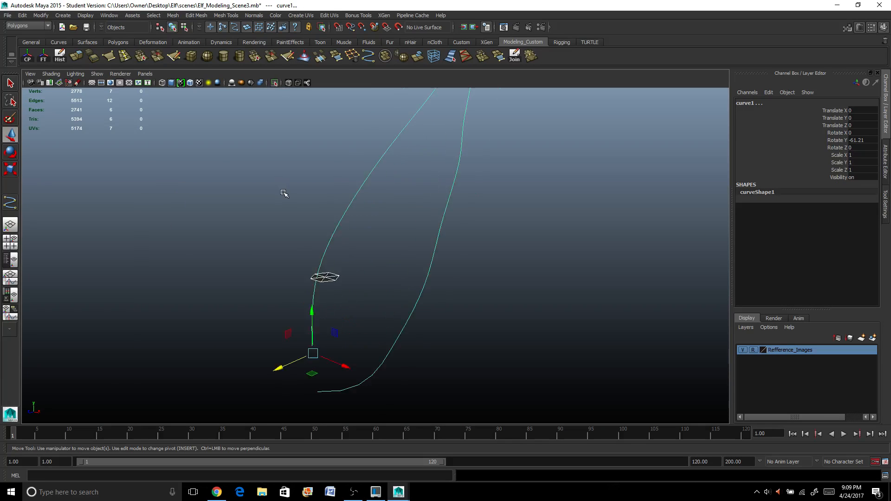
{"action": "middle_click_drag", "start_coordinate": [306, 275], "coordinate": [344, 223], "text": "alt"}
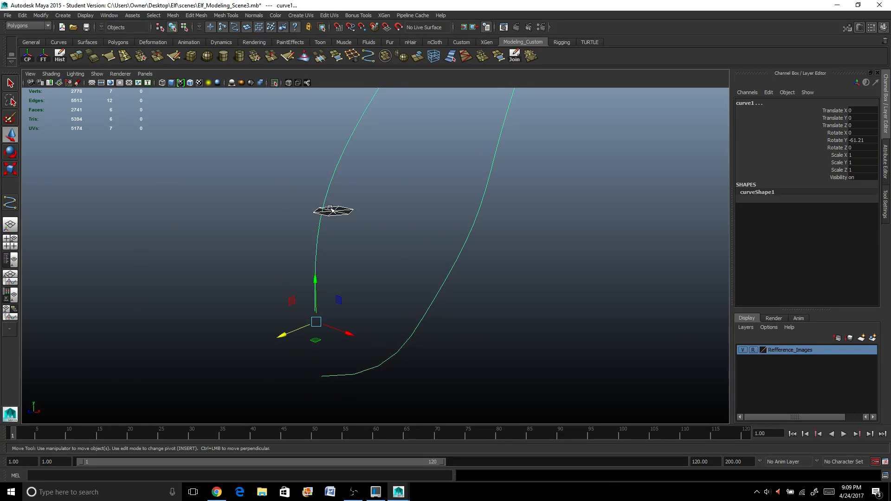
Position the hexagonal cap on the upper front end of the ear curve, at about X 1.13, Y 5.688, Z 0.232.
{"action": "left_click", "coordinate": [333, 210]}
{"action": "left_click_drag", "start_coordinate": [332, 165], "coordinate": [333, 259]}
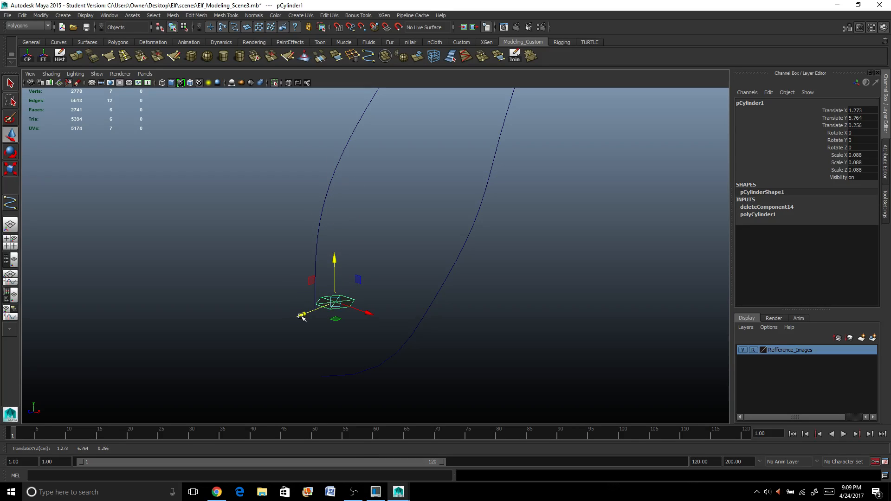
{"action": "left_click_drag", "start_coordinate": [302, 317], "coordinate": [361, 324]}
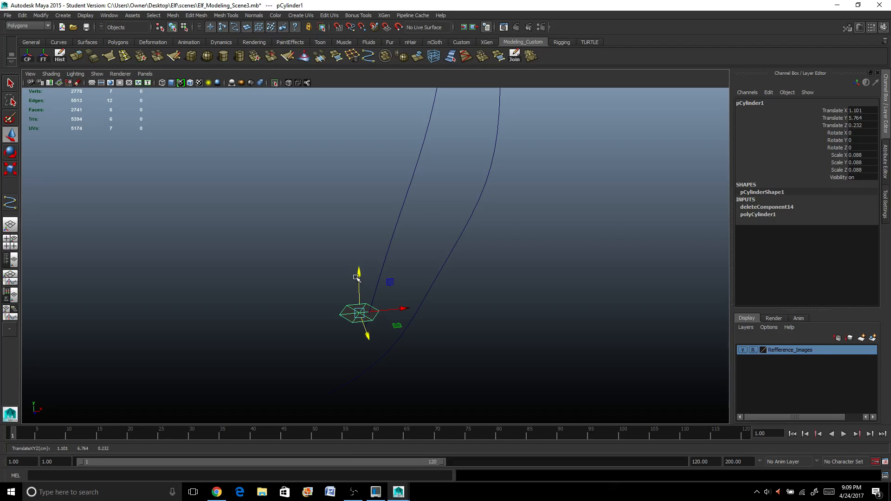
{"action": "left_click_drag", "start_coordinate": [356, 277], "coordinate": [357, 293]}
{"action": "mouse_move", "coordinate": [397, 323]}
{"action": "left_mouse_down"}
{"action": "mouse_move", "coordinate": [362, 297]}
{"action": "mouse_move", "coordinate": [324, 308]}
{"action": "mouse_move", "coordinate": [372, 349]}
{"action": "mouse_move", "coordinate": [382, 319]}
{"action": "left_mouse_up"}
{"action": "left_click_drag", "start_coordinate": [321, 310], "coordinate": [337, 342], "text": "alt"}
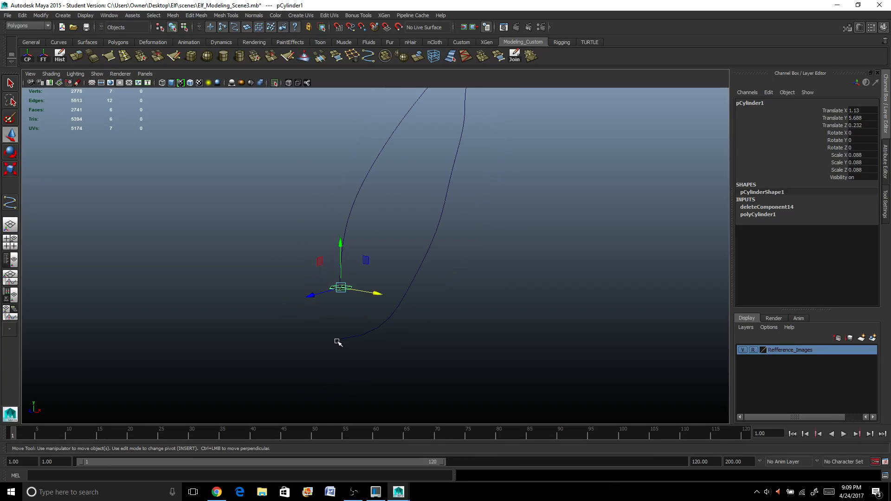
Select the hexagonal cap and the ear curve, and extrude the cap's faces along the curve.
{"action": "left_click", "coordinate": [402, 302]}
{"action": "left_click", "coordinate": [357, 284]}
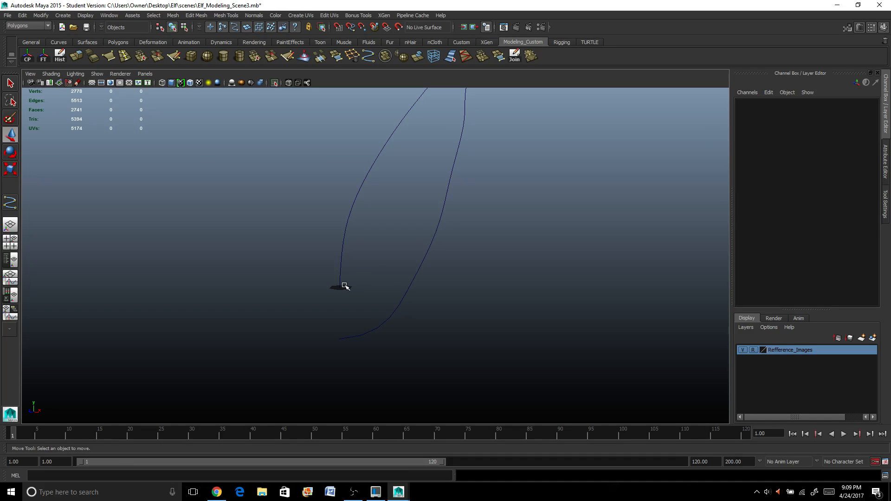
{"action": "left_click", "coordinate": [342, 288]}
{"action": "left_click", "coordinate": [350, 215], "text": "shift"}
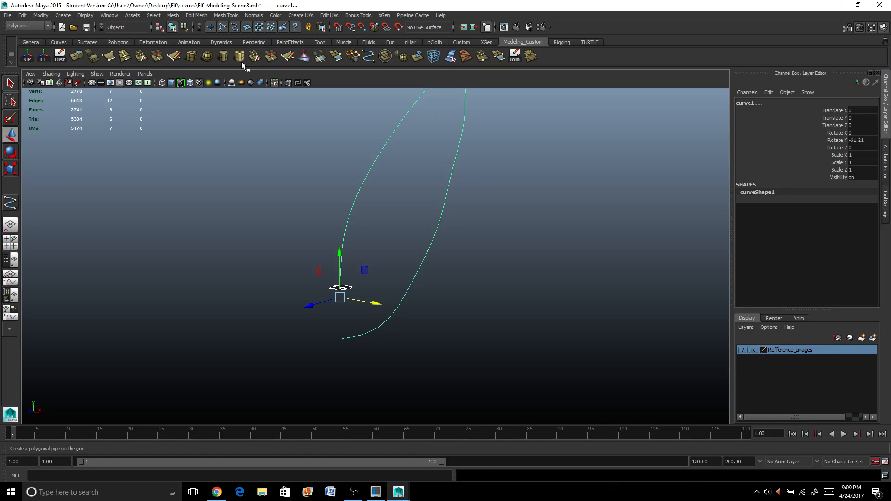
{"action": "left_click", "coordinate": [76, 58]}
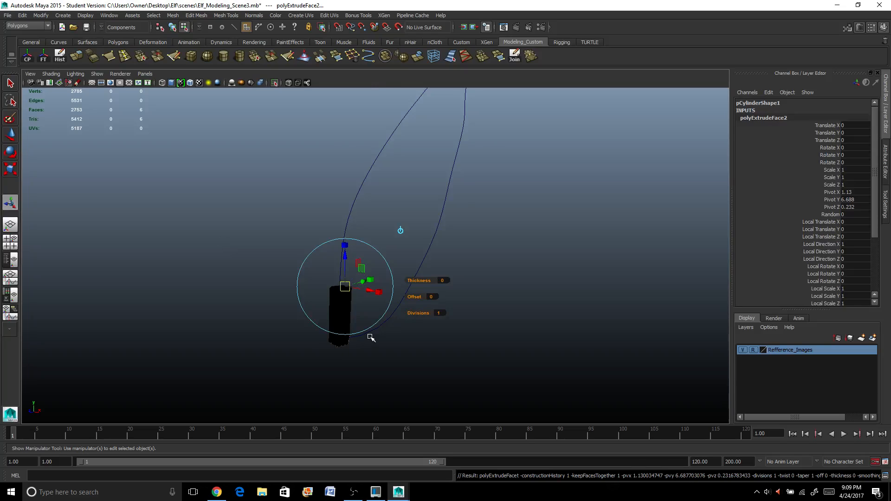
Set the extrusion's divisions to 20 so it follows the ear curve.
{"action": "left_click_drag", "start_coordinate": [371, 338], "coordinate": [299, 341], "text": "alt"}
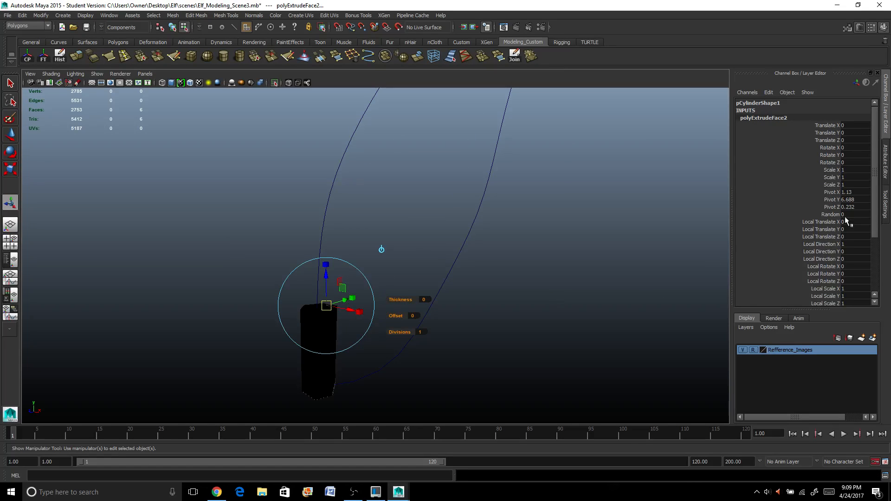
{"action": "left_click_drag", "start_coordinate": [874, 222], "coordinate": [864, 294]}
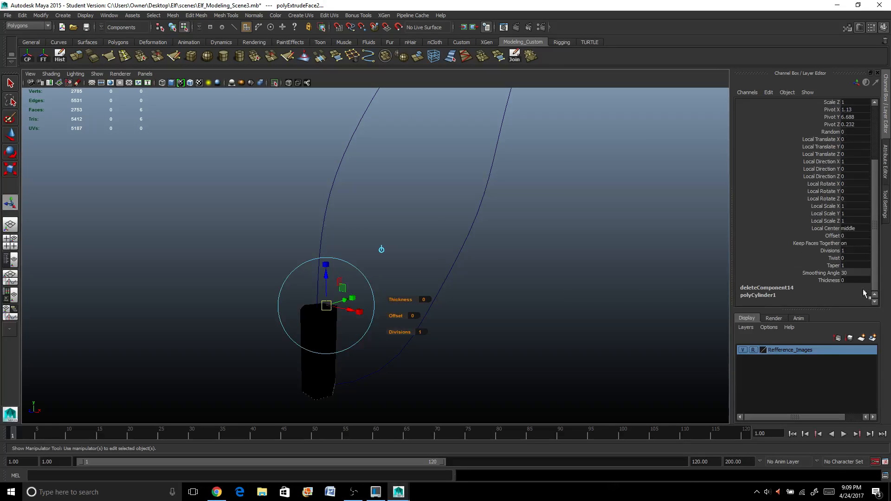
{"action": "double_click", "coordinate": [854, 250]}
{"action": "key", "text": "Return"}
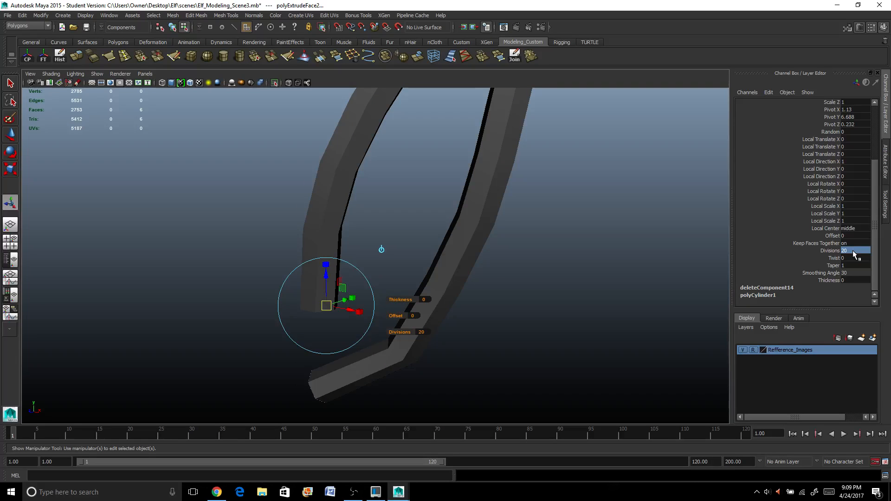
Inspect the extruded ear tube from several angles, and undo the extrusion back to the hexagonal cap.
{"action": "scroll", "coordinate": [341, 336], "scroll_direction": "down", "scroll_amount": 5}
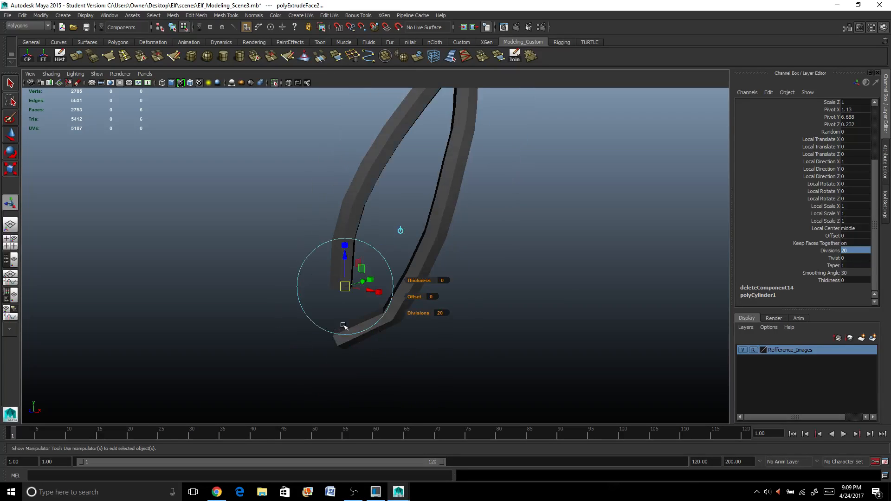
{"action": "middle_click_drag", "start_coordinate": [419, 217], "coordinate": [371, 241], "text": "alt"}
{"action": "left_click_drag", "start_coordinate": [371, 241], "coordinate": [307, 314], "text": "alt"}
{"action": "scroll", "coordinate": [381, 252], "scroll_direction": "up", "scroll_amount": 3}
{"action": "scroll", "coordinate": [381, 216], "scroll_direction": "down", "scroll_amount": 3}
{"action": "key", "text": "ctrl+z"}
{"action": "scroll", "coordinate": [356, 292], "scroll_direction": "up", "scroll_amount": 5}
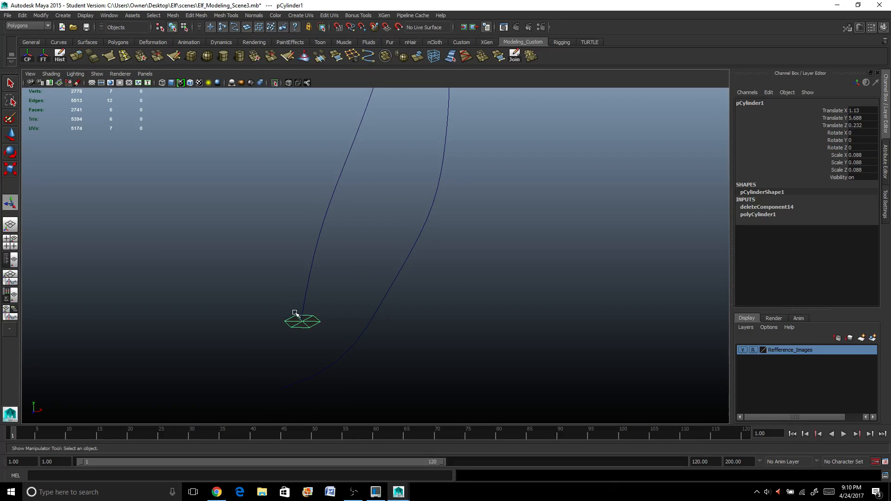
Scale the hexagonal cap down to about 0.052 and extrude its faces along the ear curve with 20 divisions.
{"action": "key", "text": "r"}
{"action": "left_click_drag", "start_coordinate": [303, 324], "coordinate": [323, 279]}
{"action": "left_click", "coordinate": [308, 272]}
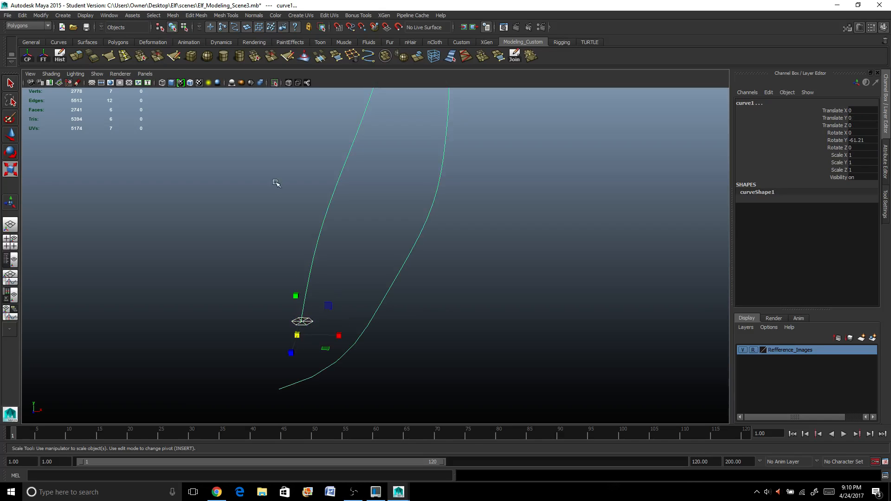
{"action": "left_click", "coordinate": [80, 58]}
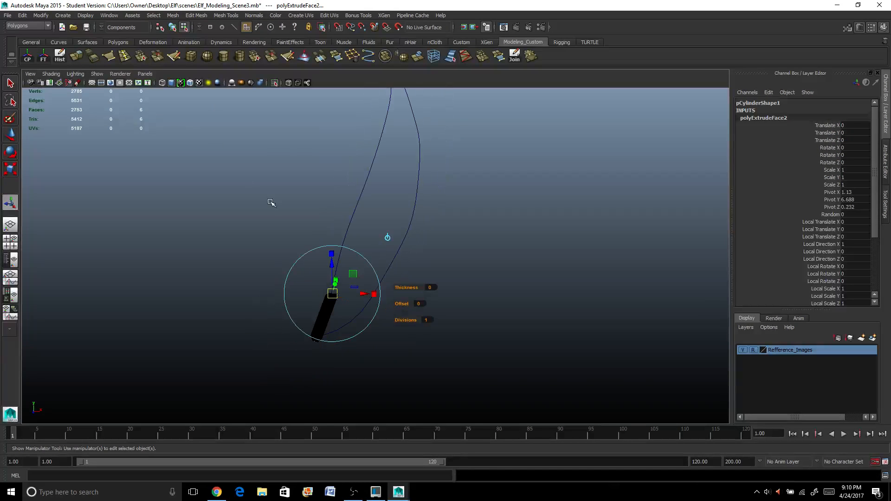
{"action": "scroll", "coordinate": [843, 268], "scroll_direction": "down", "scroll_amount": 4}
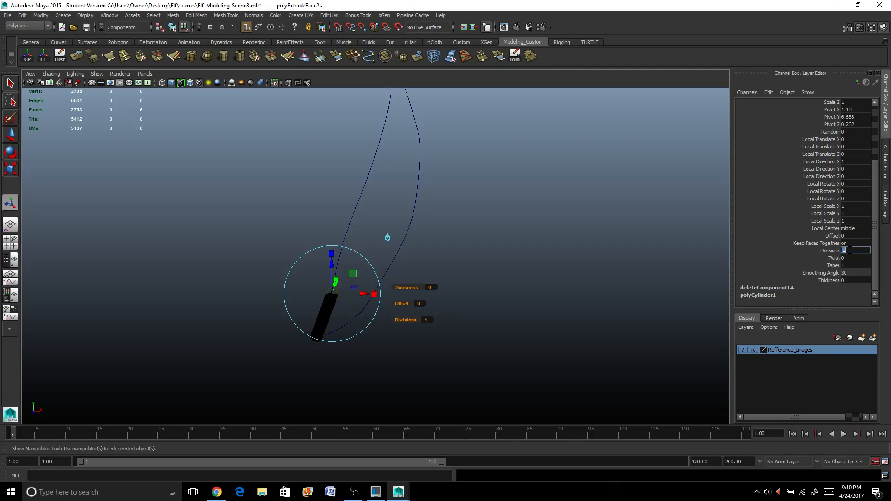
{"action": "key", "text": "Return"}
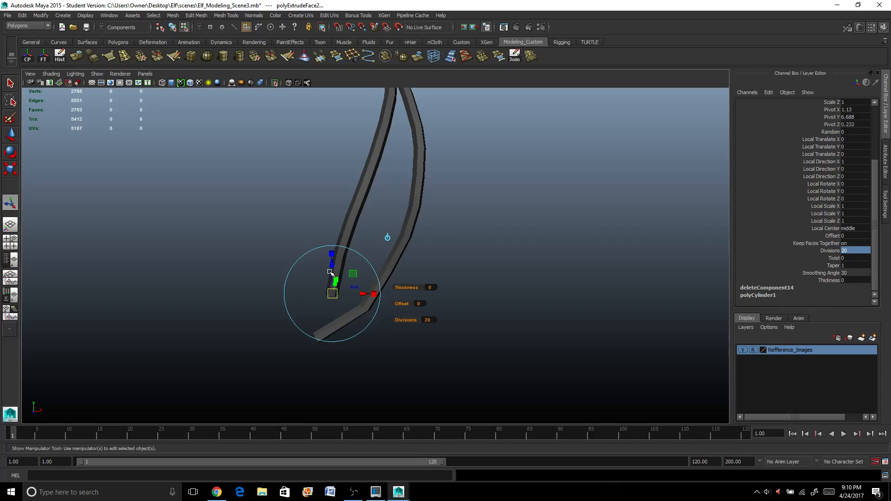
Examine the thinner extruded ear tube from several angles, especially the sharp bend at the ear tip.
{"action": "left_click_drag", "start_coordinate": [330, 272], "coordinate": [197, 268], "text": "alt"}
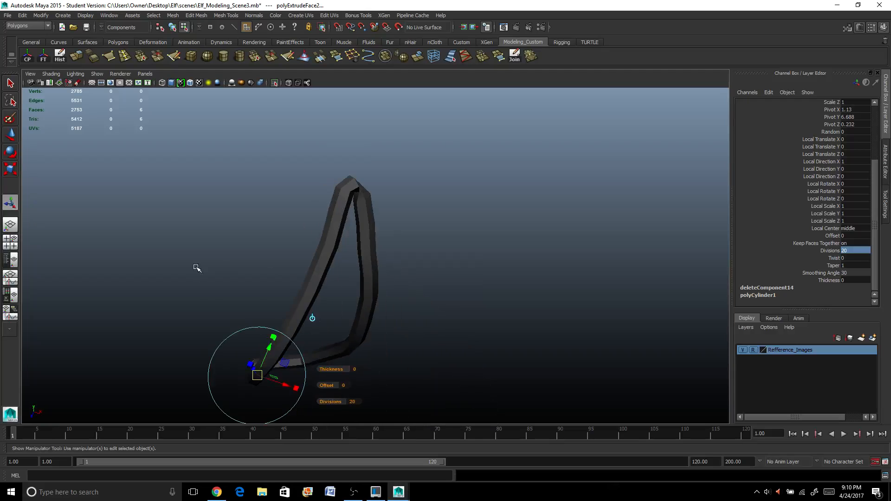
{"action": "scroll", "coordinate": [281, 193], "scroll_direction": "up", "scroll_amount": 4}
{"action": "middle_click_drag", "start_coordinate": [280, 193], "coordinate": [300, 284], "text": "alt"}
{"action": "left_click_drag", "start_coordinate": [301, 285], "coordinate": [292, 224], "text": "alt"}
{"action": "scroll", "coordinate": [293, 223], "scroll_direction": "up", "scroll_amount": 3}
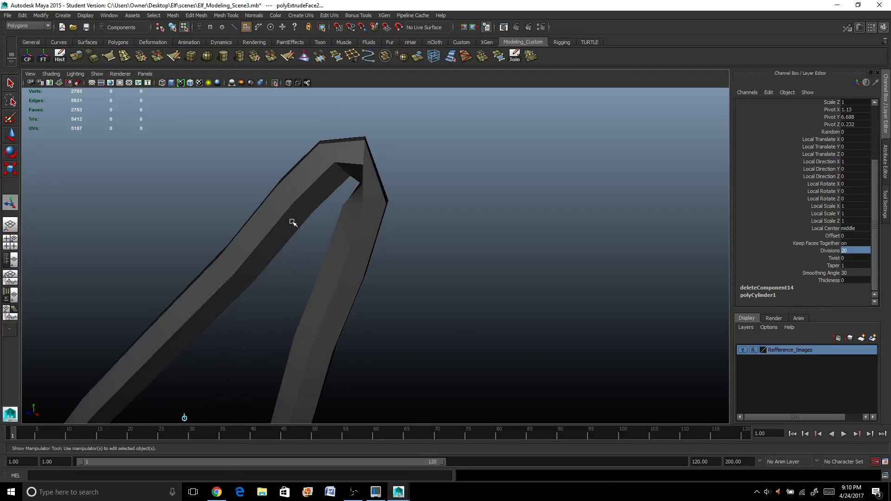
{"action": "scroll", "coordinate": [306, 186], "scroll_direction": "down", "scroll_amount": 3}
{"action": "scroll", "coordinate": [335, 190], "scroll_direction": "down", "scroll_amount": 2}
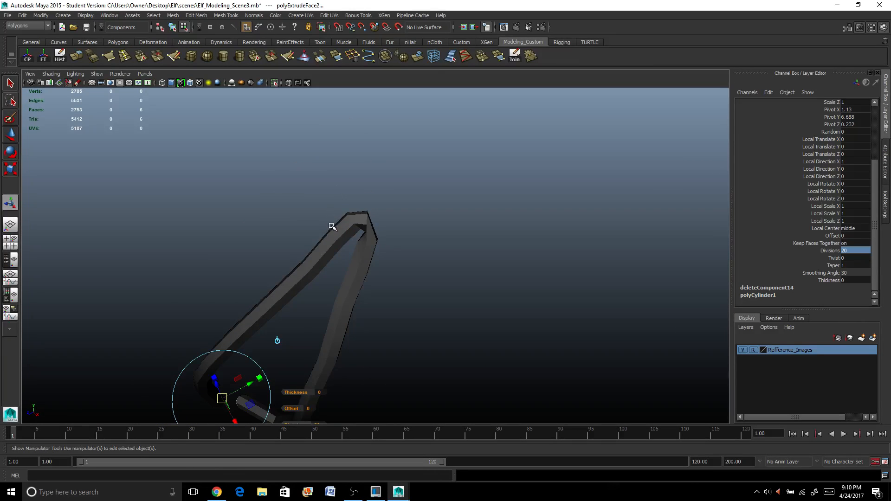
{"action": "scroll", "coordinate": [332, 226], "scroll_direction": "down", "scroll_amount": 2}
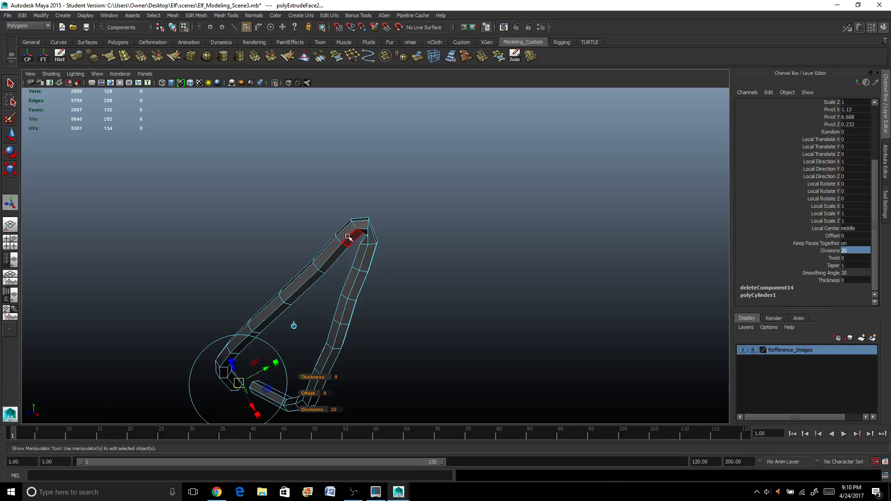
Select the ear tube for the Sculpt Geometry Tool and reduce the brush's upper radius to about 0.0745.
{"action": "right_click_drag", "start_coordinate": [348, 236], "coordinate": [342, 208]}
{"action": "scroll", "coordinate": [348, 234], "scroll_direction": "up", "scroll_amount": 3}
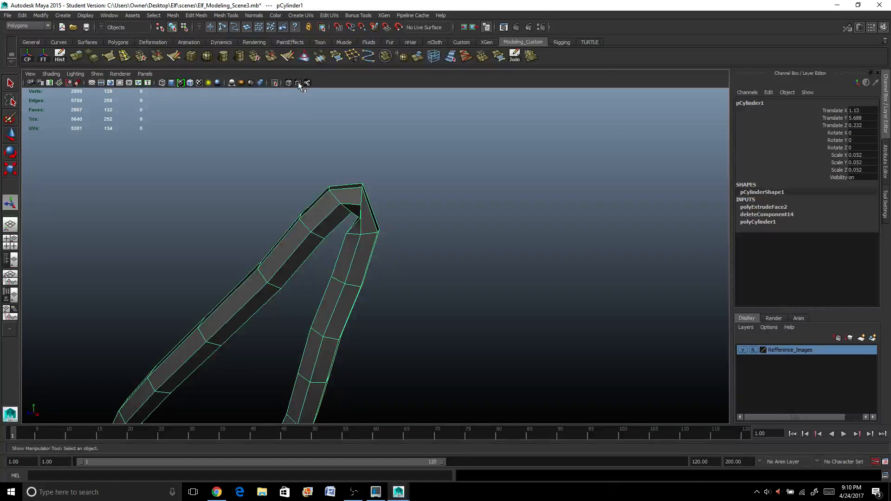
{"action": "left_click", "coordinate": [305, 58]}
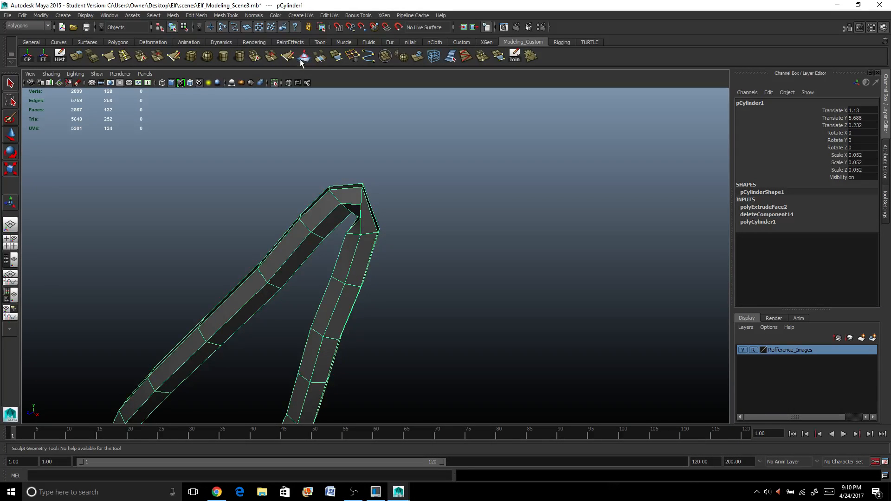
{"action": "double_click", "coordinate": [11, 202]}
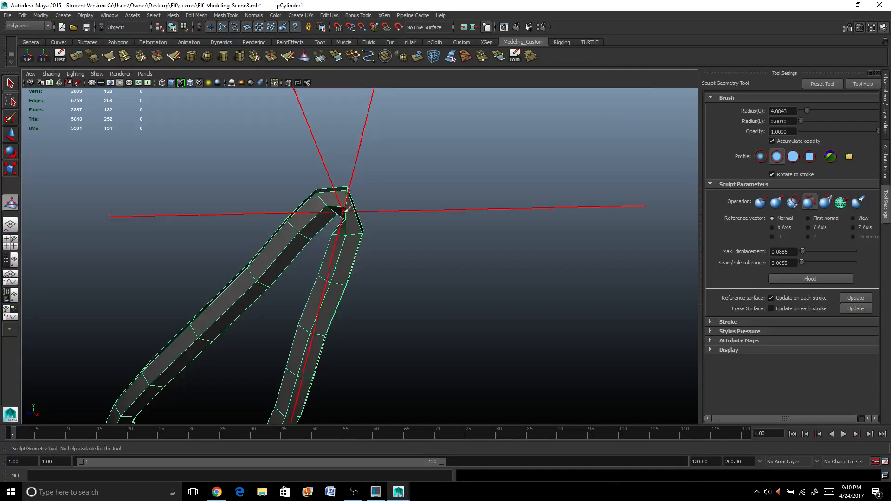
{"action": "left_click_drag", "start_coordinate": [343, 203], "coordinate": [320, 211]}
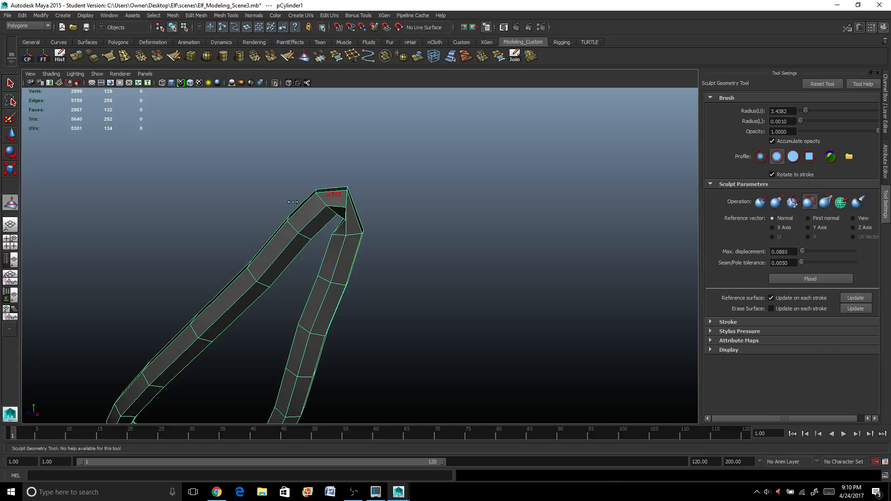
{"action": "mouse_move", "coordinate": [333, 178]}
{"action": "left_mouse_down"}
{"action": "mouse_move", "coordinate": [339, 193]}
{"action": "mouse_move", "coordinate": [312, 207]}
{"action": "left_mouse_up"}
{"action": "mouse_move", "coordinate": [367, 214]}
{"action": "left_mouse_down"}
{"action": "mouse_move", "coordinate": [293, 206]}
{"action": "mouse_move", "coordinate": [79, 220]}
{"action": "left_mouse_up"}
Relax the pinched inner corner at the ear tip with the sculpt brush, check it from both sides, and leave the tool.
{"action": "left_click_drag", "start_coordinate": [334, 203], "coordinate": [326, 204]}
{"action": "scroll", "coordinate": [344, 209], "scroll_direction": "up", "scroll_amount": 1}
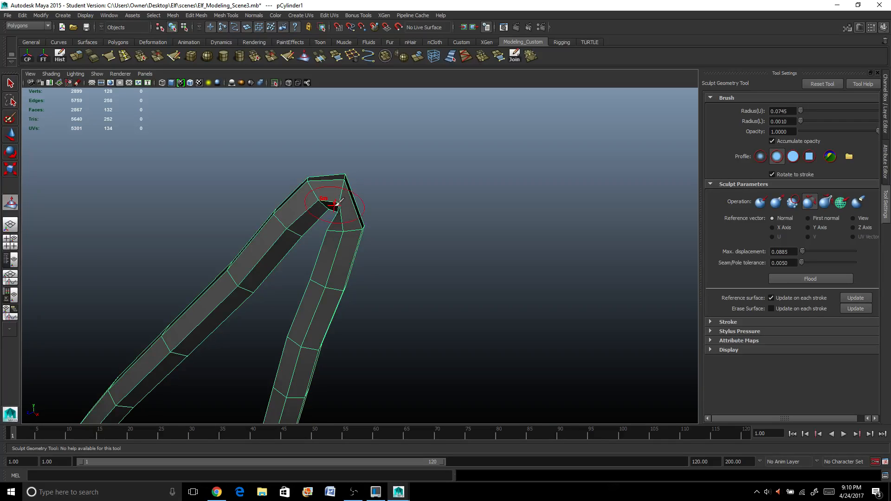
{"action": "mouse_move", "coordinate": [322, 223]}
{"action": "left_mouse_down", "text": "alt"}
{"action": "mouse_move", "coordinate": [434, 228]}
{"action": "mouse_move", "coordinate": [527, 159]}
{"action": "left_mouse_up", "text": "alt"}
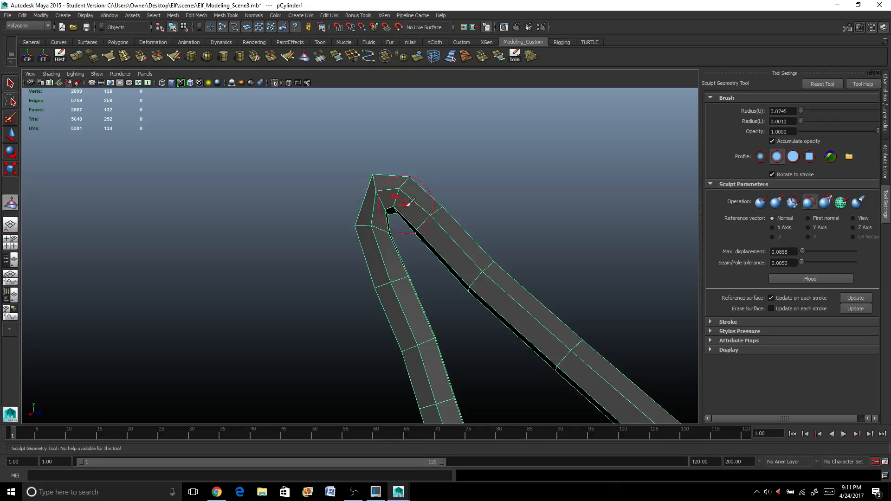
{"action": "mouse_move", "coordinate": [390, 199]}
{"action": "left_mouse_down", "text": "alt"}
{"action": "mouse_move", "coordinate": [398, 232]}
{"action": "mouse_move", "coordinate": [378, 314]}
{"action": "mouse_move", "coordinate": [250, 322]}
{"action": "mouse_move", "coordinate": [313, 246]}
{"action": "left_mouse_up", "text": "alt"}
{"action": "mouse_move", "coordinate": [397, 312]}
{"action": "left_mouse_down", "text": "alt"}
{"action": "mouse_move", "coordinate": [441, 249]}
{"action": "mouse_move", "coordinate": [286, 281]}
{"action": "mouse_move", "coordinate": [243, 251]}
{"action": "left_mouse_up", "text": "alt"}
{"action": "key", "text": "q"}
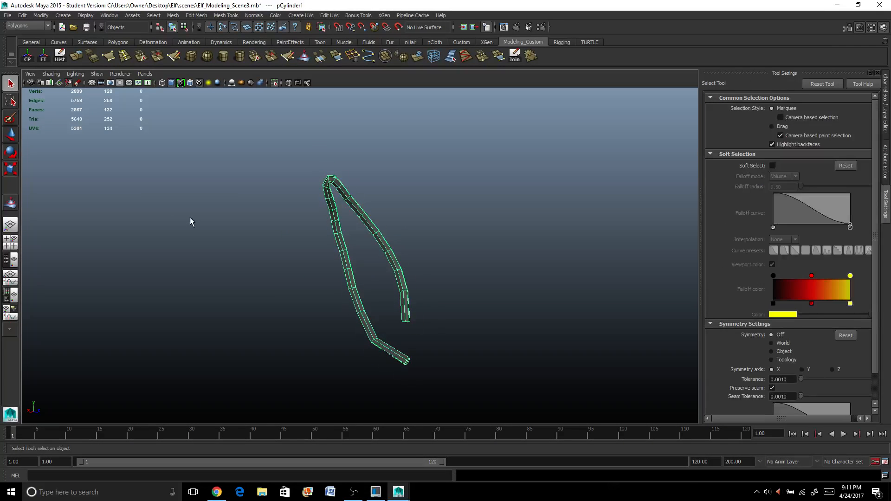
Select only the cap faces closing the two ends of the ear tube and delete them.
{"action": "mouse_move", "coordinate": [190, 217]}
{"action": "left_mouse_down", "text": "alt"}
{"action": "mouse_move", "coordinate": [284, 251]}
{"action": "mouse_move", "coordinate": [453, 237]}
{"action": "mouse_move", "coordinate": [536, 253]}
{"action": "mouse_move", "coordinate": [434, 232]}
{"action": "left_mouse_up", "text": "alt"}
{"action": "left_click_drag", "start_coordinate": [422, 268], "coordinate": [272, 338], "text": "alt"}
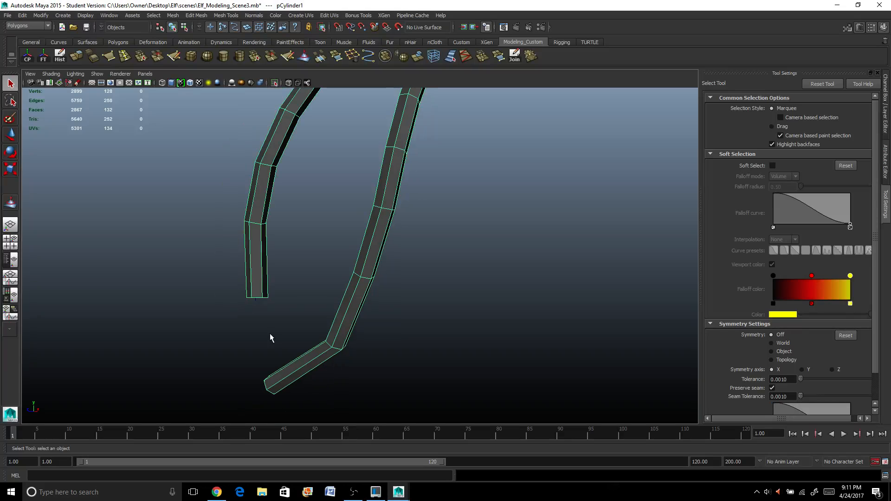
{"action": "middle_click_drag", "start_coordinate": [266, 269], "coordinate": [268, 288], "text": "alt"}
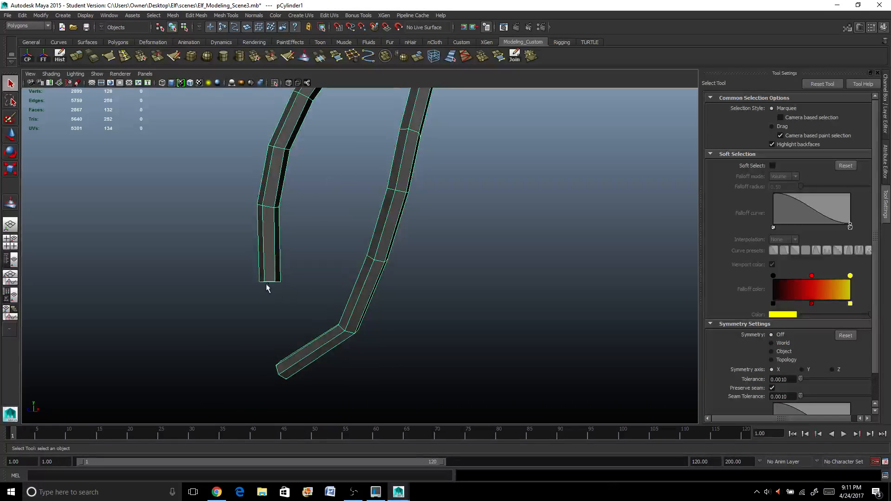
{"action": "right_click_drag", "start_coordinate": [268, 279], "coordinate": [245, 271]}
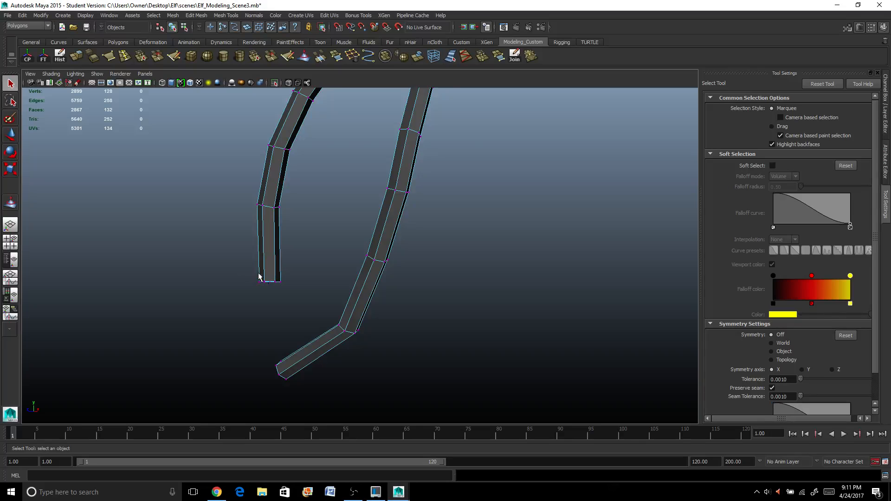
{"action": "middle_click_drag", "start_coordinate": [258, 277], "coordinate": [313, 230], "text": "alt"}
{"action": "right_click_drag", "start_coordinate": [320, 204], "coordinate": [310, 230]}
{"action": "left_click_drag", "start_coordinate": [308, 207], "coordinate": [338, 243]}
{"action": "left_click_drag", "start_coordinate": [264, 308], "coordinate": [364, 289], "text": "shift"}
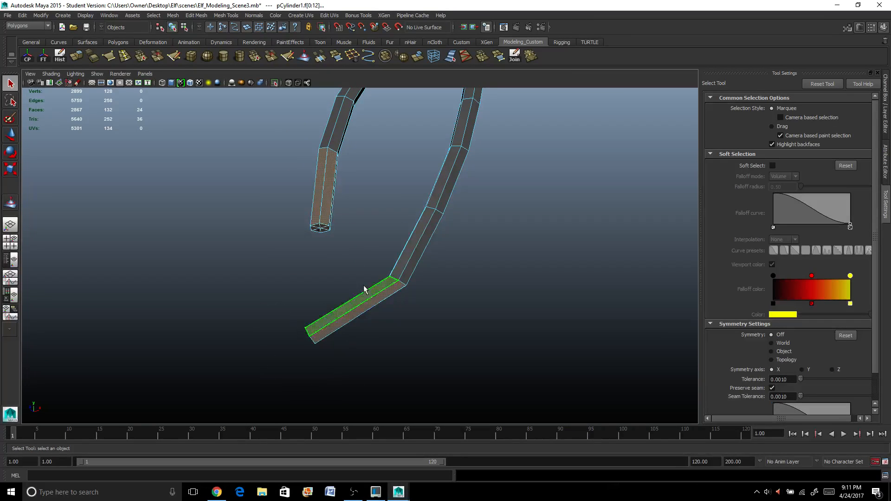
{"action": "left_click_drag", "start_coordinate": [382, 243], "coordinate": [449, 351], "text": "ctrl"}
{"action": "left_click_drag", "start_coordinate": [295, 130], "coordinate": [377, 224], "text": "ctrl"}
{"action": "left_click_drag", "start_coordinate": [374, 224], "coordinate": [338, 264], "text": "alt"}
{"action": "key", "text": "Delete"}
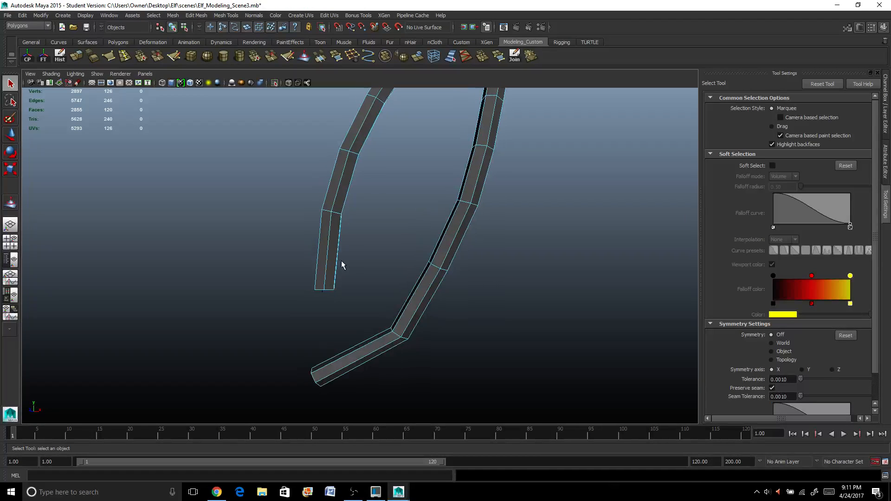
Return the ear tube to object selection and delete its construction history.
{"action": "right_click_drag", "start_coordinate": [333, 266], "coordinate": [316, 262]}
{"action": "left_click_drag", "start_coordinate": [303, 274], "coordinate": [369, 301]}
{"action": "right_click_drag", "start_coordinate": [319, 236], "coordinate": [338, 224]}
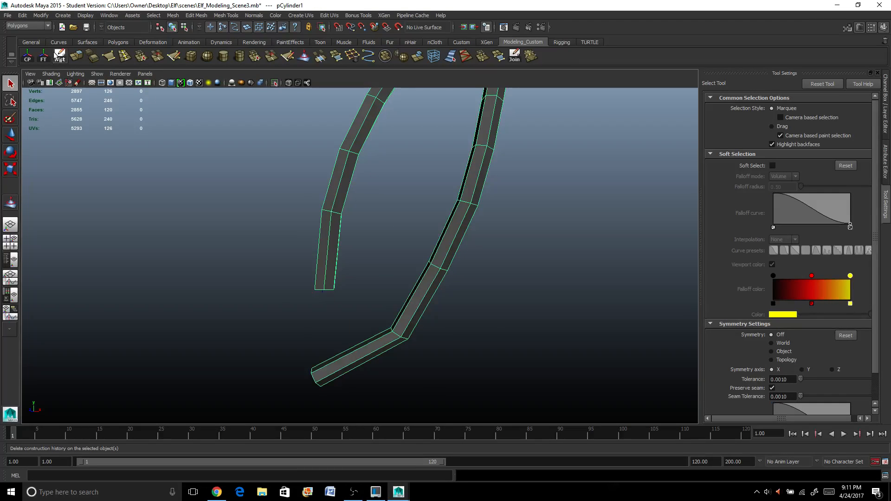
{"action": "left_click", "coordinate": [59, 55]}
Move the vertex ring at the tube's open front end to about X 1.13, Y 6.712, Z 0.355.
{"action": "left_click_drag", "start_coordinate": [335, 297], "coordinate": [337, 251], "text": "alt"}
{"action": "left_click", "coordinate": [334, 236]}
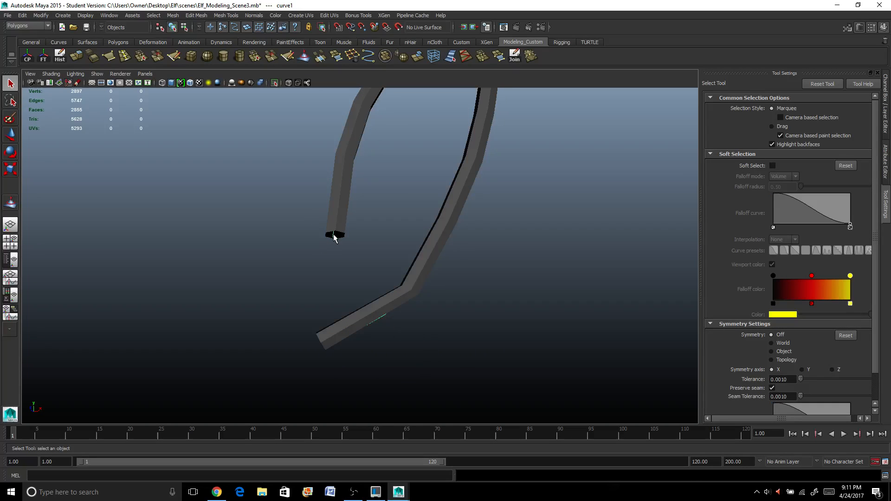
{"action": "left_click", "coordinate": [351, 264]}
{"action": "right_click_drag", "start_coordinate": [334, 214], "coordinate": [297, 213]}
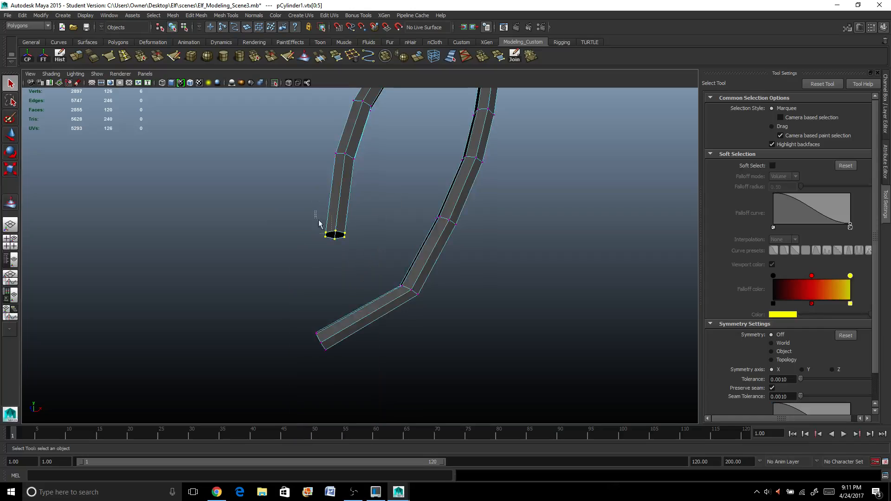
{"action": "left_click_drag", "start_coordinate": [318, 223], "coordinate": [283, 310]}
{"action": "key", "text": "w"}
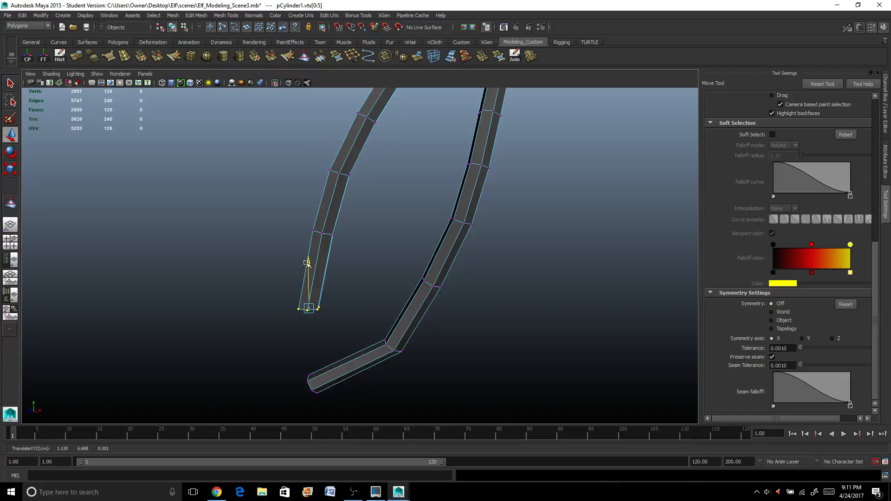
{"action": "left_click_drag", "start_coordinate": [307, 263], "coordinate": [304, 258]}
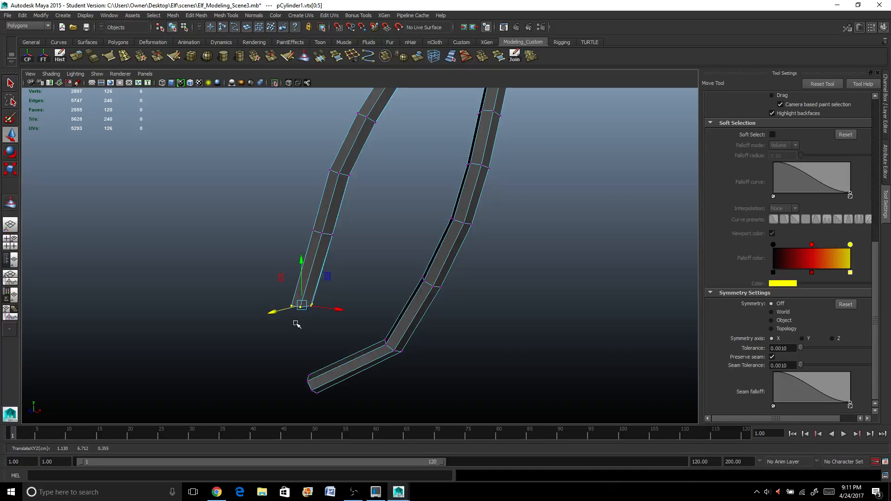
{"action": "left_click_drag", "start_coordinate": [294, 322], "coordinate": [299, 286], "text": "alt"}
{"action": "left_click_drag", "start_coordinate": [315, 251], "coordinate": [291, 218], "text": "alt"}
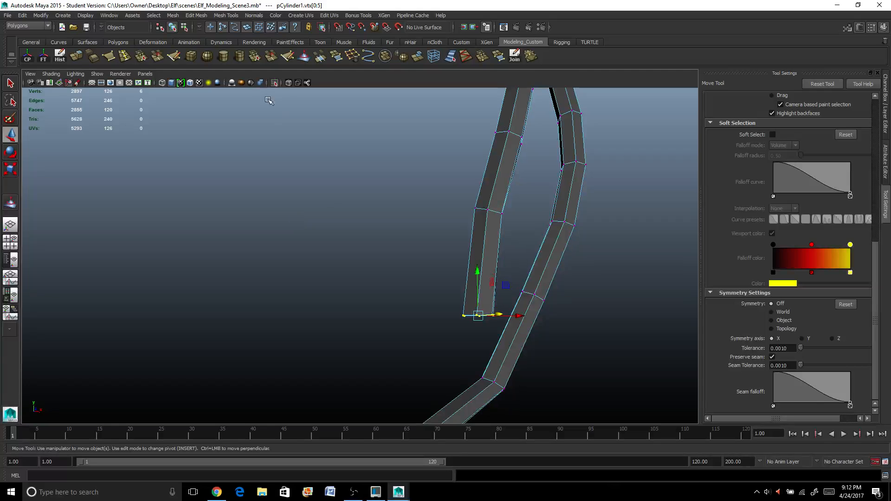
Turn off the isolated view to show the head around the ear tube, and switch the tube to face selection.
{"action": "left_click", "coordinate": [274, 83]}
{"action": "left_click_drag", "start_coordinate": [316, 121], "coordinate": [199, 295], "text": "alt"}
{"action": "right_click_drag", "start_coordinate": [142, 266], "coordinate": [141, 279]}
{"action": "left_click_drag", "start_coordinate": [142, 279], "coordinate": [296, 268], "text": "alt"}
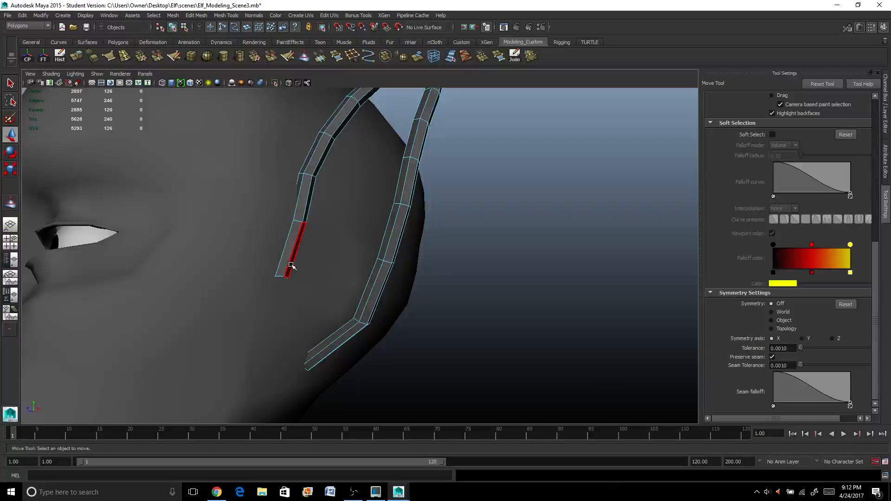
Select the lengthwise strip of faces along the inner side of the ear tube and delete it.
{"action": "left_click", "coordinate": [291, 265]}
{"action": "left_click_drag", "start_coordinate": [314, 319], "coordinate": [351, 365], "text": "alt"}
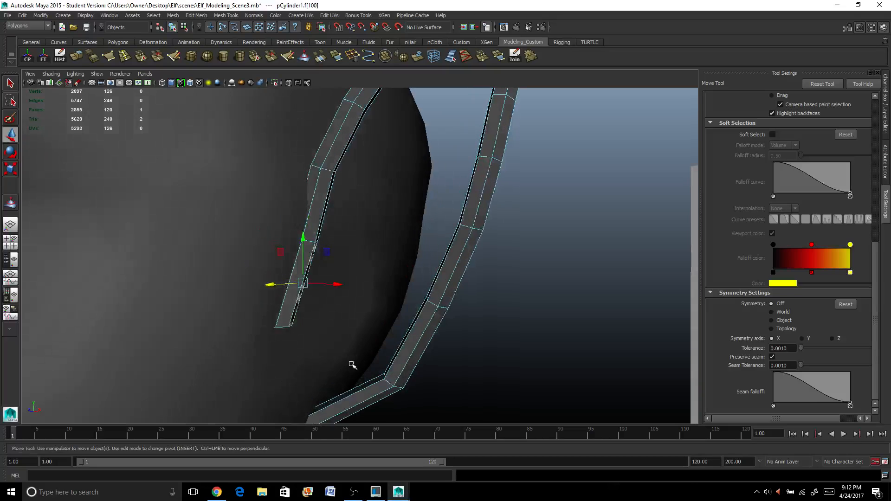
{"action": "left_click", "coordinate": [360, 386]}
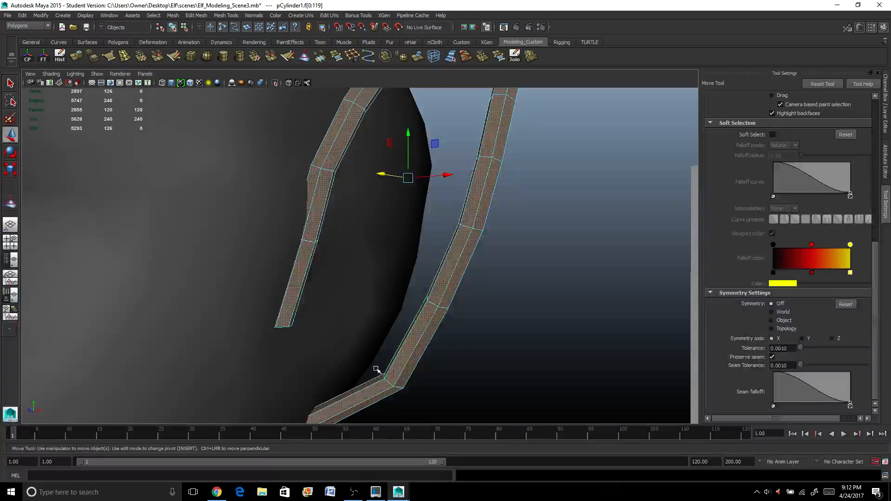
{"action": "left_click_drag", "start_coordinate": [389, 384], "coordinate": [406, 358], "text": "alt"}
{"action": "double_click", "coordinate": [409, 362]}
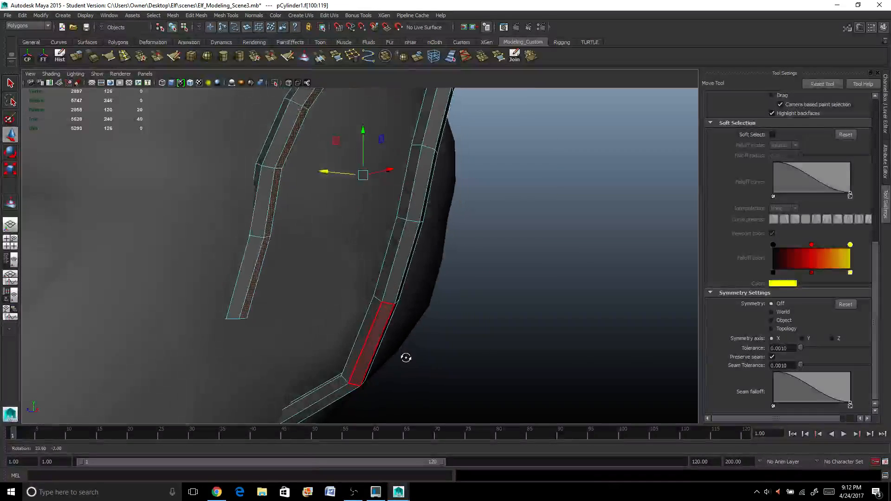
{"action": "left_click_drag", "start_coordinate": [310, 360], "coordinate": [249, 229], "text": "alt"}
{"action": "scroll", "coordinate": [312, 361], "scroll_direction": "up", "scroll_amount": 2}
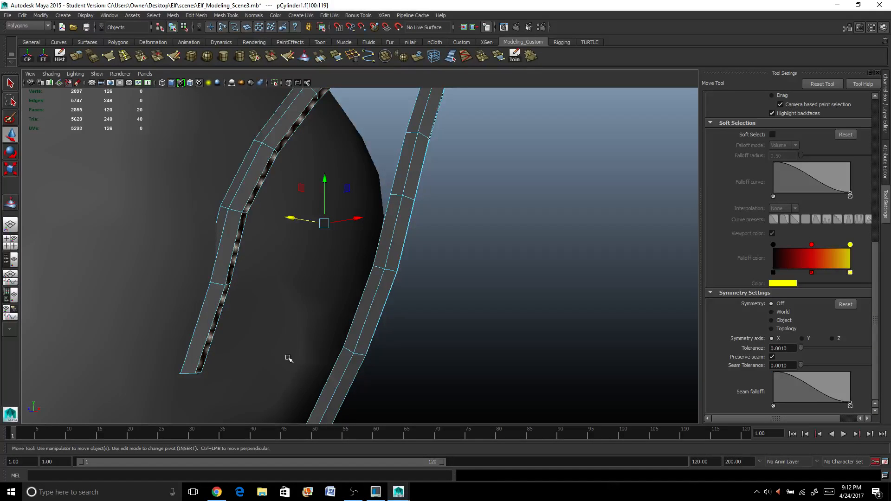
{"action": "key", "text": "Delete"}
Switch the ear tube to edge selection and bridge the lowest pair of facing rear inner edges across the opening.
{"action": "left_click_drag", "start_coordinate": [252, 359], "coordinate": [241, 276], "text": "alt"}
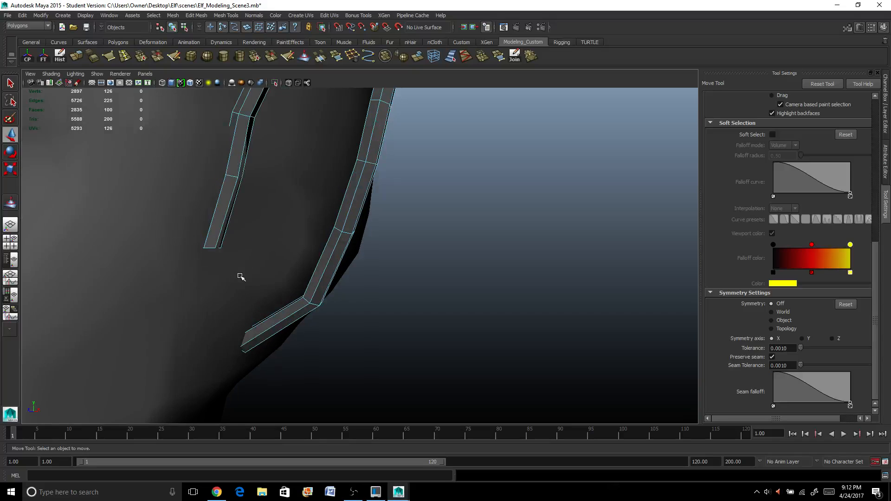
{"action": "right_click", "coordinate": [221, 228]}
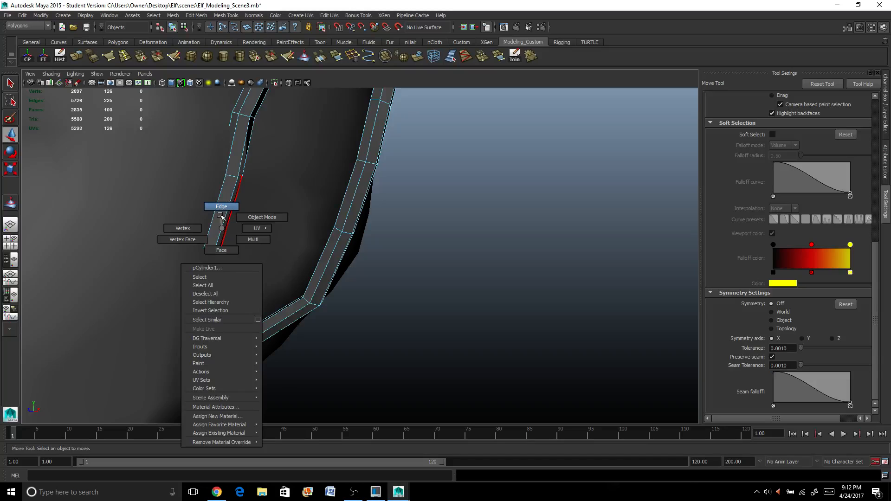
{"action": "right_click_drag", "start_coordinate": [222, 216], "coordinate": [223, 218]}
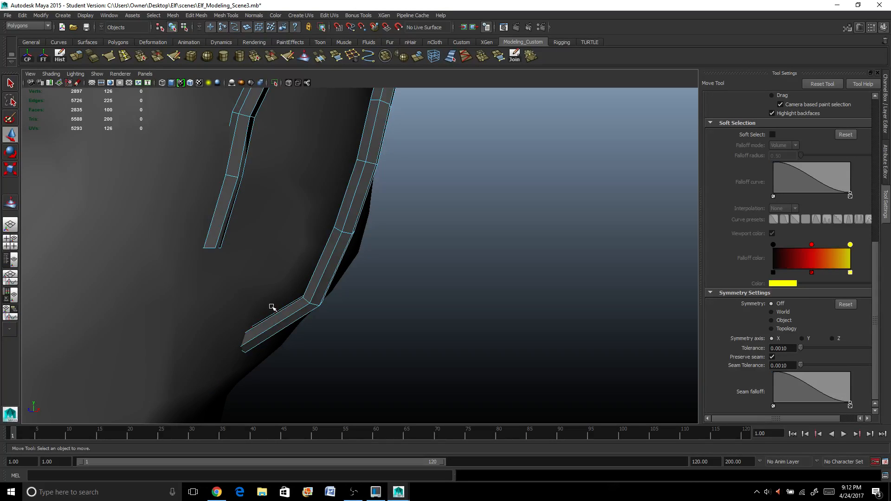
{"action": "left_click", "coordinate": [220, 227]}
{"action": "left_click_drag", "start_coordinate": [223, 227], "coordinate": [310, 276], "text": "alt"}
{"action": "left_click", "coordinate": [368, 303], "text": "shift"}
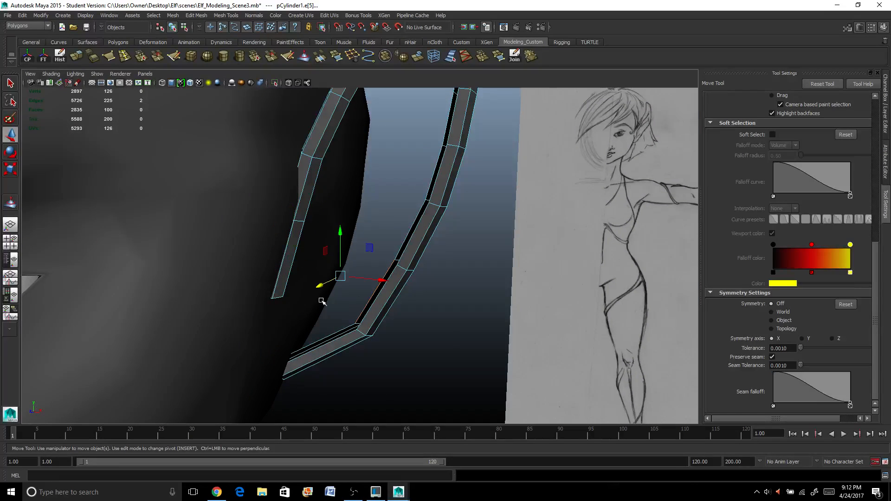
{"action": "left_click", "coordinate": [320, 57]}
{"action": "left_click_drag", "start_coordinate": [438, 308], "coordinate": [414, 298], "text": "alt"}
{"action": "mouse_move", "coordinate": [430, 271]}
{"action": "middle_mouse_down"}
{"action": "mouse_move", "coordinate": [420, 267]}
{"action": "mouse_move", "coordinate": [454, 270]}
{"action": "mouse_move", "coordinate": [438, 270]}
{"action": "middle_mouse_up"}
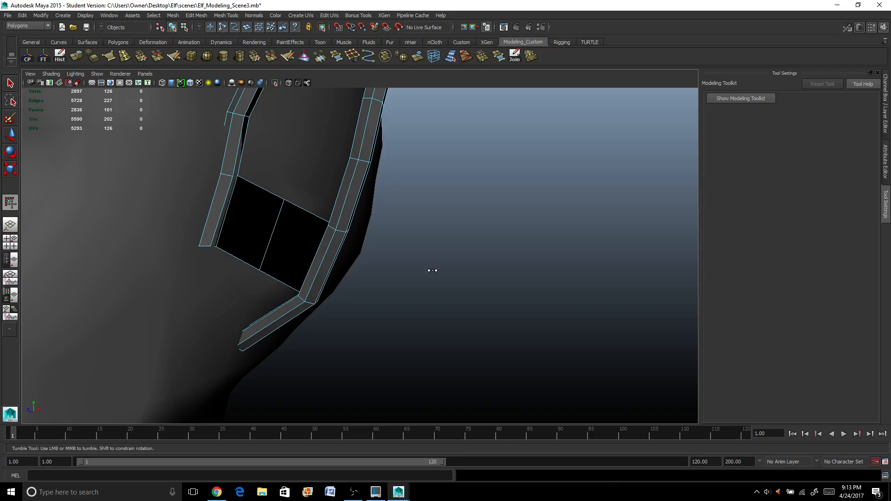
Bridge the matching pair of front inner edges across the same lowest span of the ear opening.
{"action": "key", "text": "w"}
{"action": "left_click", "coordinate": [427, 267]}
{"action": "middle_click_drag", "start_coordinate": [318, 193], "coordinate": [302, 261], "text": "alt"}
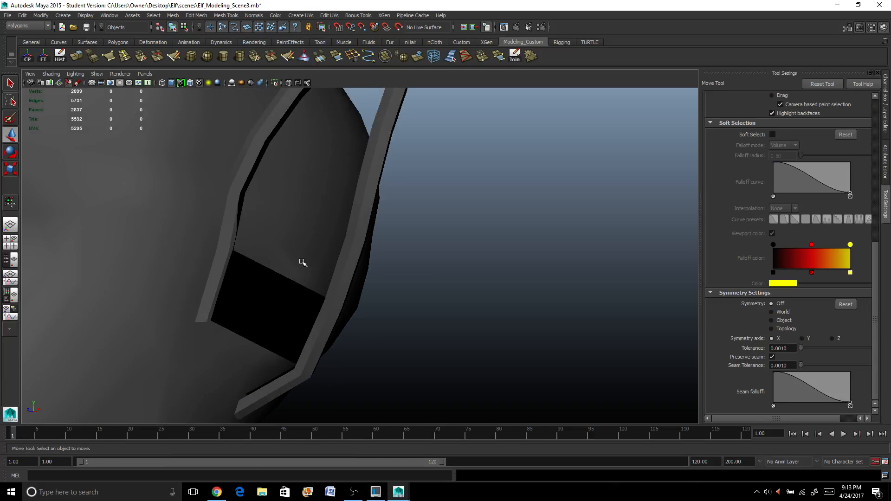
{"action": "left_click", "coordinate": [207, 300]}
{"action": "right_click_drag", "start_coordinate": [206, 279], "coordinate": [206, 257]}
{"action": "left_click_drag", "start_coordinate": [176, 291], "coordinate": [279, 339], "text": "alt"}
{"action": "left_click", "coordinate": [344, 374]}
{"action": "left_click", "coordinate": [344, 374], "text": "shift"}
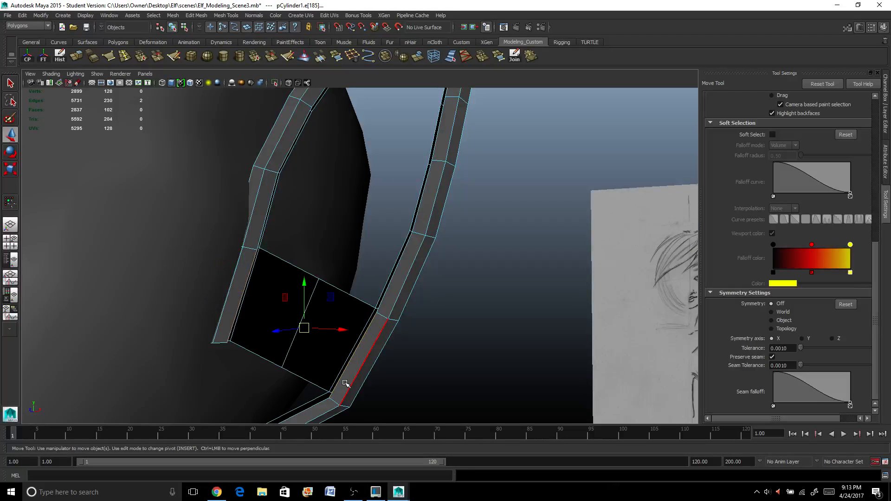
{"action": "left_click", "coordinate": [319, 57]}
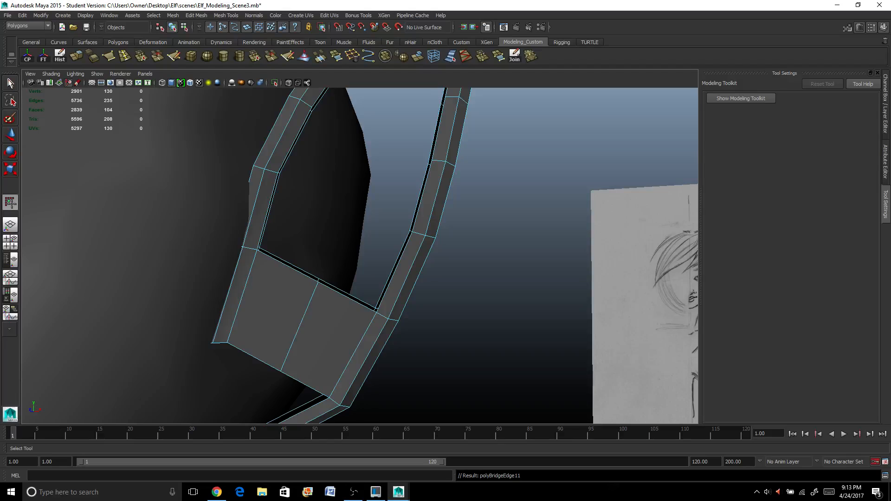
Bridge the next two pairs of facing front inner edges above the bridged span.
{"action": "left_click", "coordinate": [11, 83]}
{"action": "scroll", "coordinate": [233, 249], "scroll_direction": "up", "scroll_amount": 2}
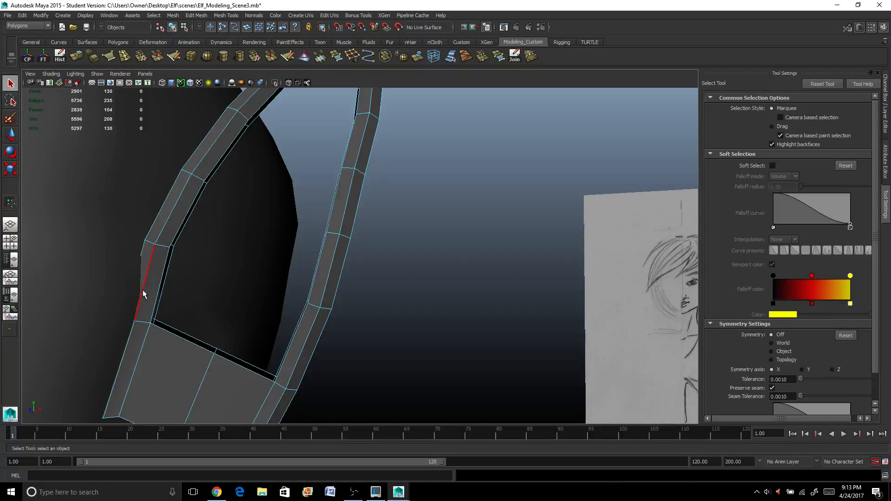
{"action": "left_click", "coordinate": [154, 302]}
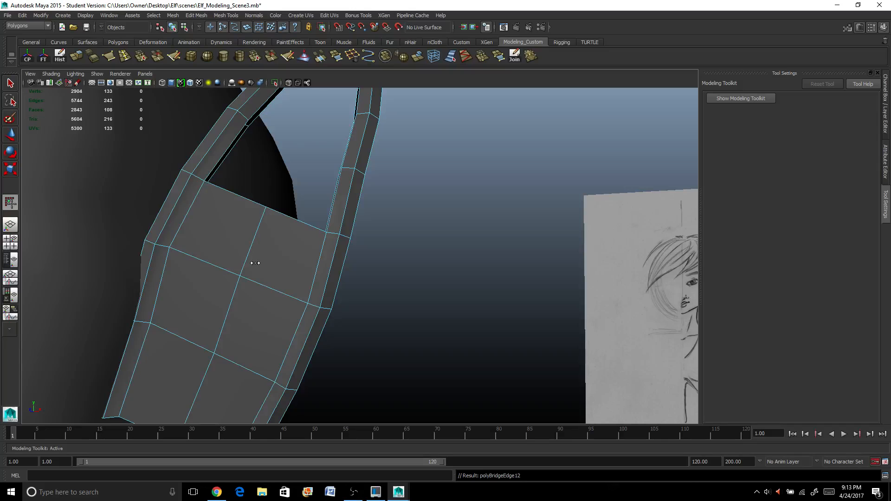
Select the next three front inner edges on each side of the ear opening and bridge them.
{"action": "key", "text": "q"}
{"action": "middle_click_drag", "start_coordinate": [199, 227], "coordinate": [154, 308], "text": "alt"}
{"action": "left_click", "coordinate": [175, 234]}
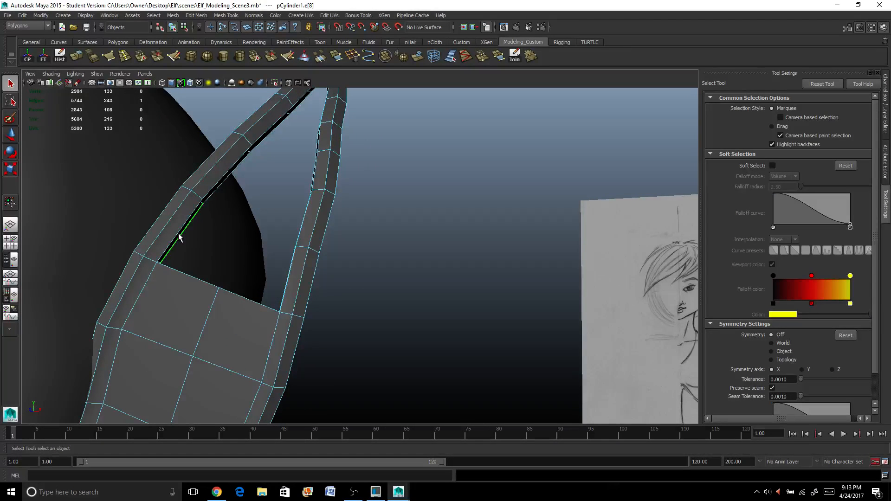
{"action": "left_click", "coordinate": [209, 191], "text": "shift"}
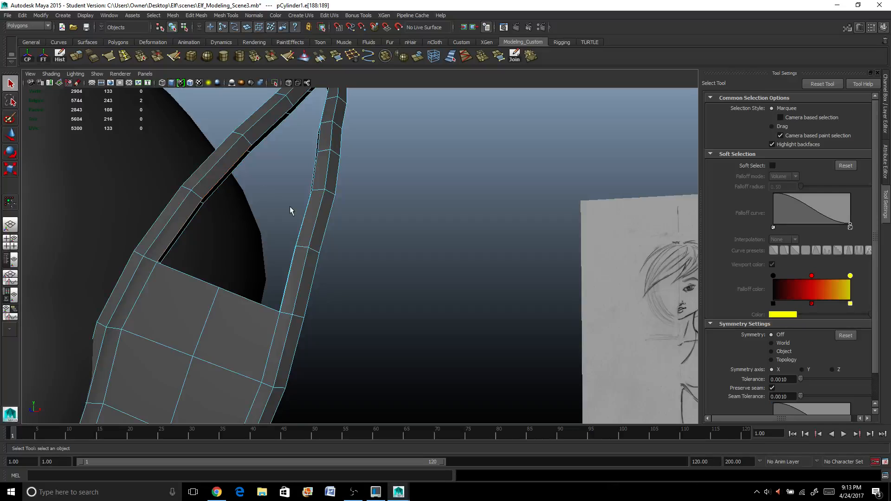
{"action": "left_click", "coordinate": [318, 226], "text": "shift"}
{"action": "left_click_drag", "start_coordinate": [284, 273], "coordinate": [280, 226], "text": "alt"}
{"action": "left_click", "coordinate": [261, 181], "text": "shift"}
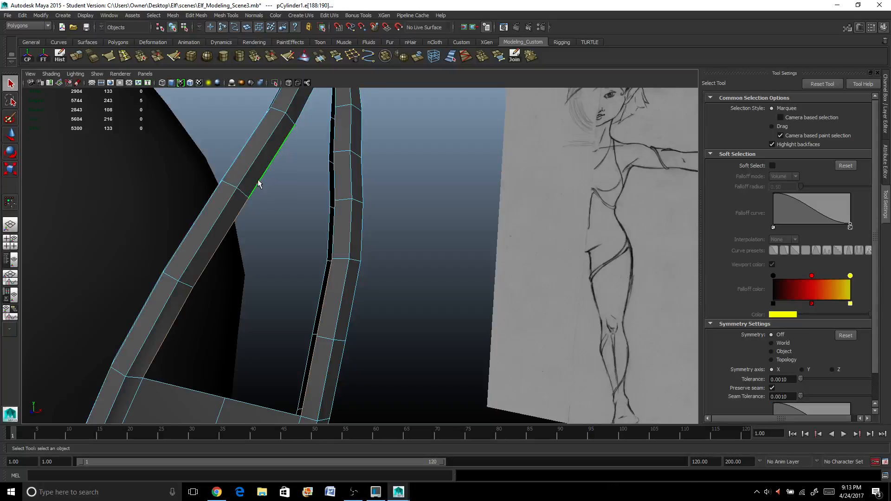
{"action": "mouse_move", "coordinate": [336, 246]}
{"action": "left_mouse_down", "text": "alt"}
{"action": "mouse_move", "coordinate": [302, 254]}
{"action": "mouse_move", "coordinate": [259, 235]}
{"action": "left_mouse_up", "text": "alt"}
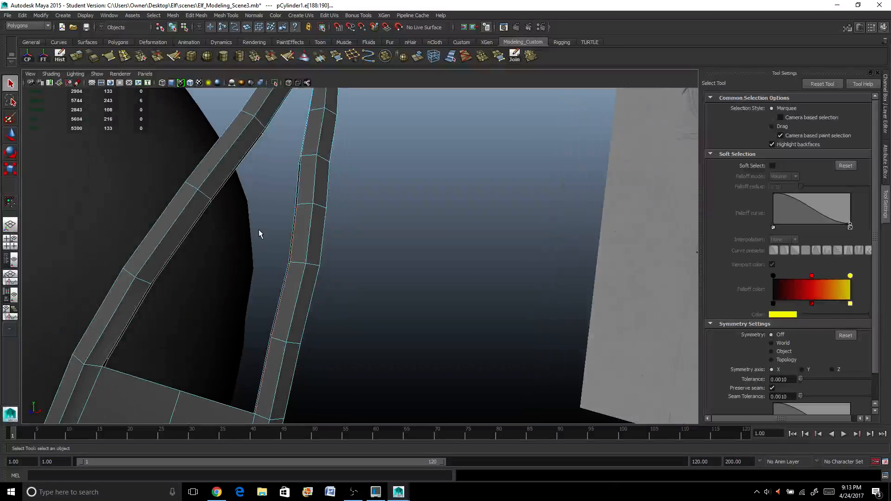
{"action": "left_click", "coordinate": [319, 58]}
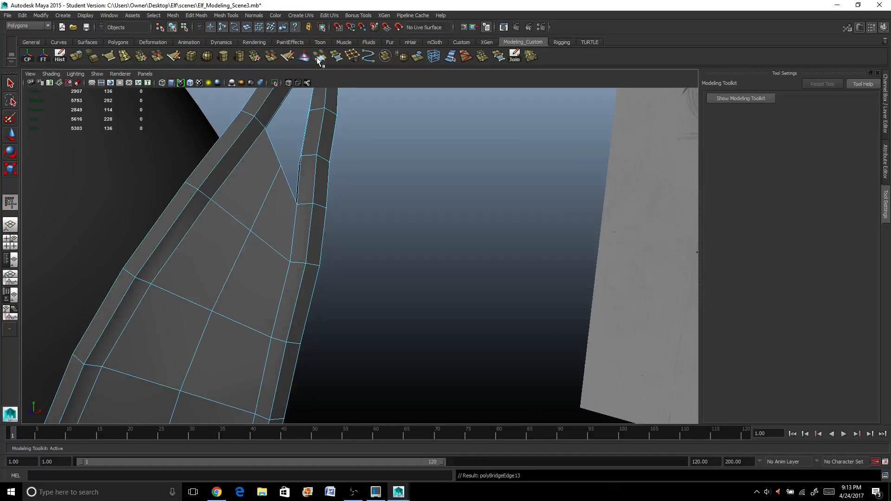
Move the middle vertex on the bridged surface's upper border to about X 1.719, Y 8.092, Z -0.268.
{"action": "left_click_drag", "start_coordinate": [258, 190], "coordinate": [229, 159], "text": "alt"}
{"action": "middle_click_drag", "start_coordinate": [229, 159], "coordinate": [290, 191], "text": "alt"}
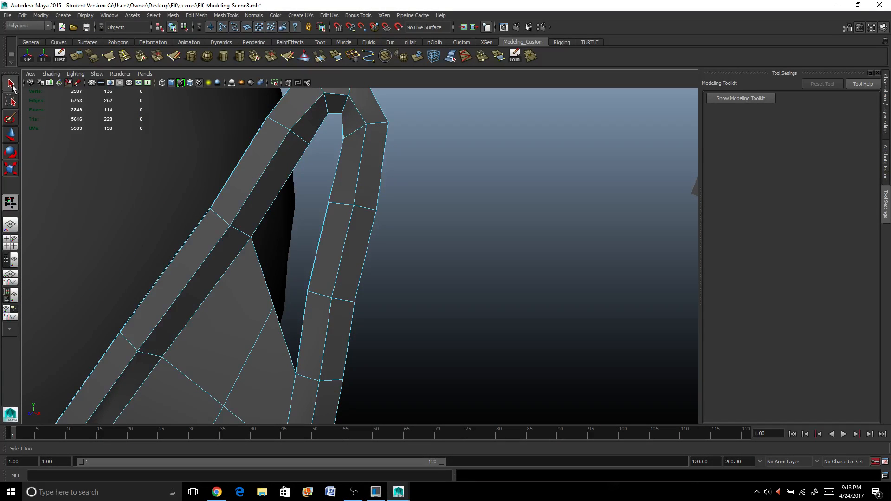
{"action": "left_click", "coordinate": [11, 85]}
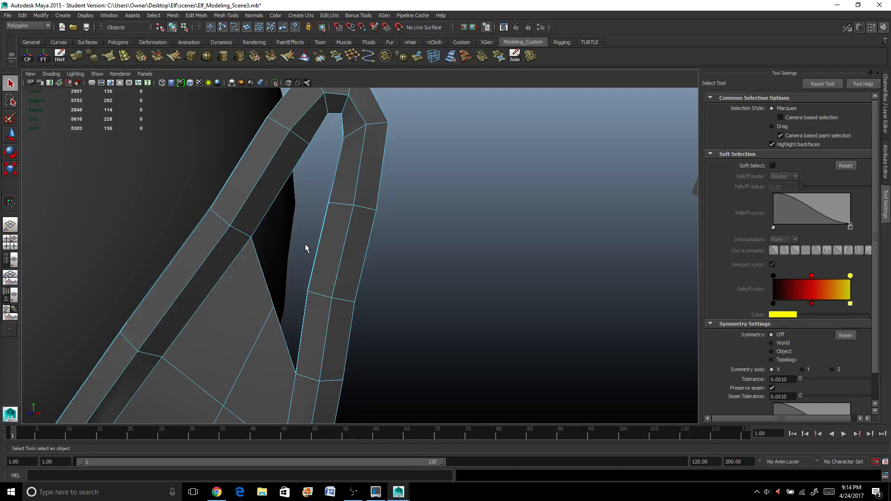
{"action": "right_click_drag", "start_coordinate": [265, 279], "coordinate": [206, 257]}
{"action": "left_click", "coordinate": [274, 312]}
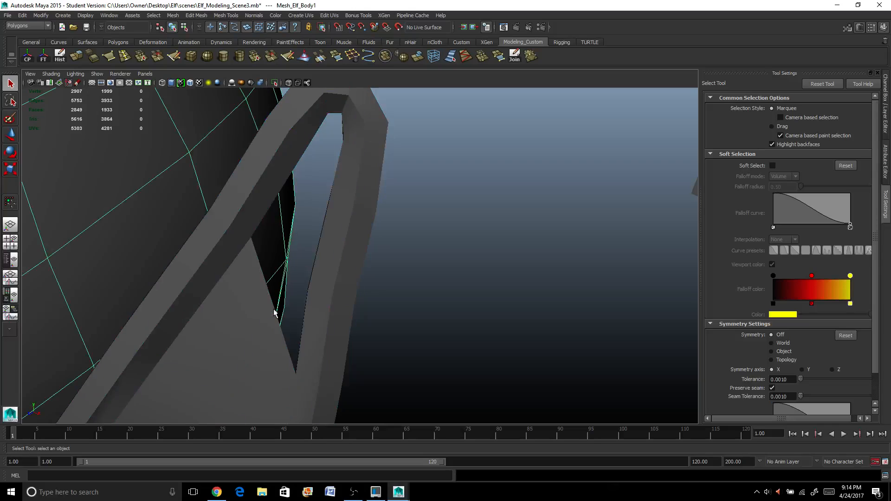
{"action": "left_click", "coordinate": [266, 310]}
{"action": "left_click", "coordinate": [277, 309]}
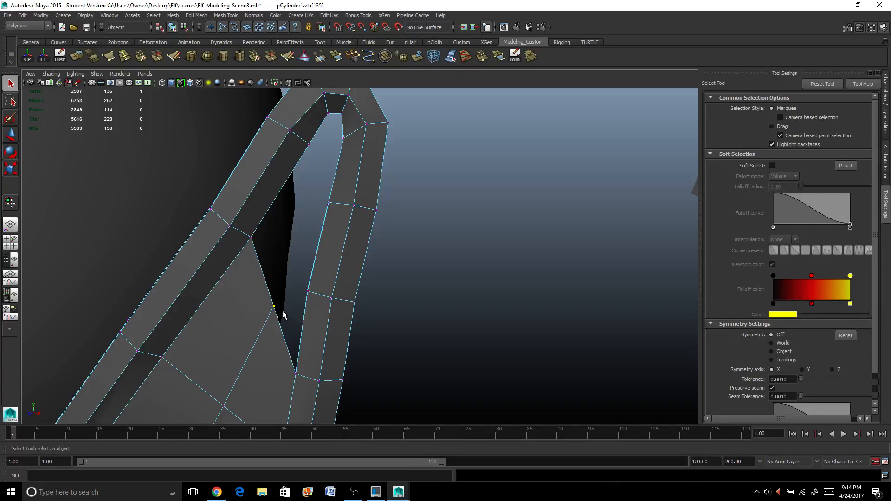
{"action": "key", "text": "w"}
{"action": "left_click_drag", "start_coordinate": [236, 330], "coordinate": [221, 340]}
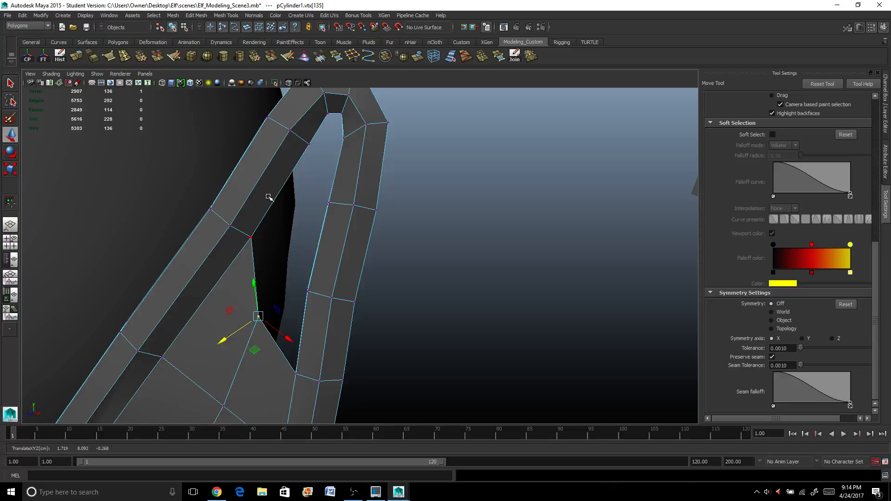
Insert an edge loop around the tube's front branch, midway along the segment just above the bridged surface.
{"action": "left_click", "coordinate": [125, 55]}
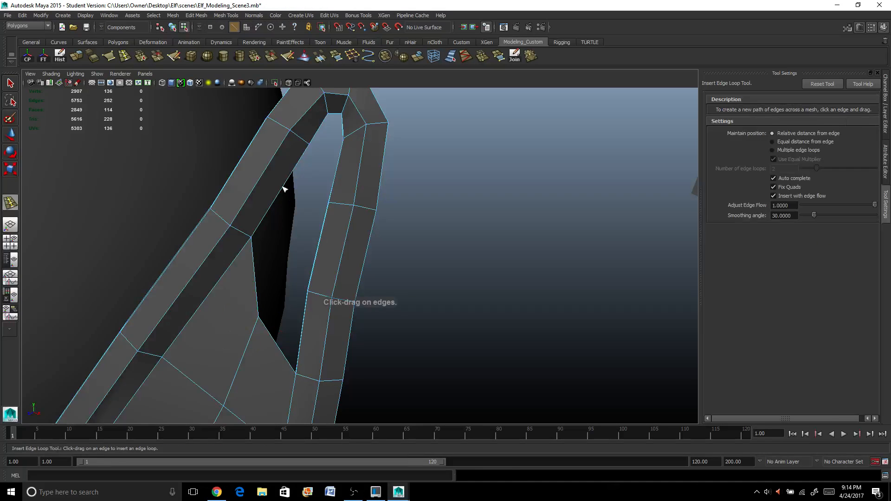
{"action": "left_click", "coordinate": [284, 189]}
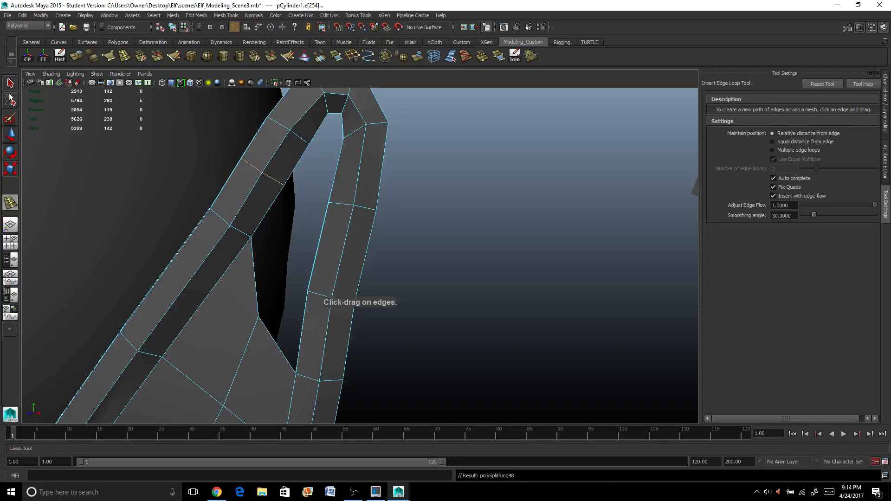
{"action": "left_click", "coordinate": [8, 86]}
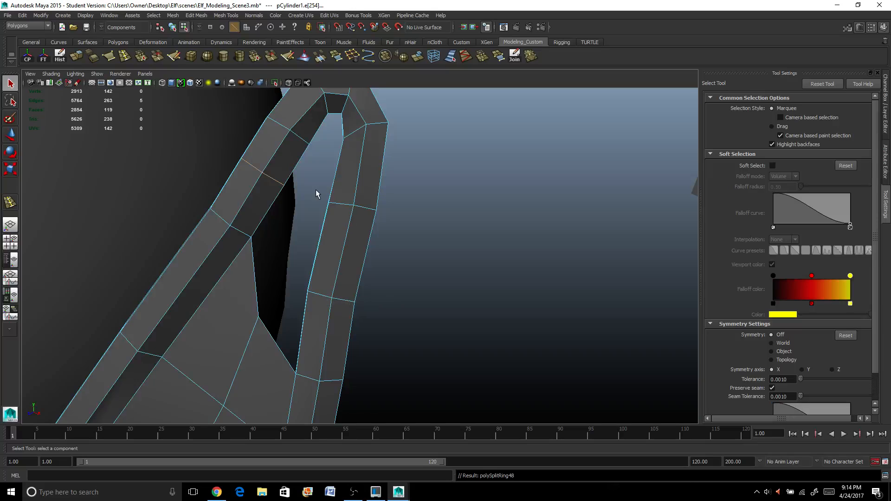
{"action": "left_click", "coordinate": [335, 57]}
{"action": "left_click", "coordinate": [256, 288]}
{"action": "left_click_drag", "start_coordinate": [256, 288], "coordinate": [423, 342], "text": "alt"}
{"action": "left_click", "coordinate": [411, 328]}
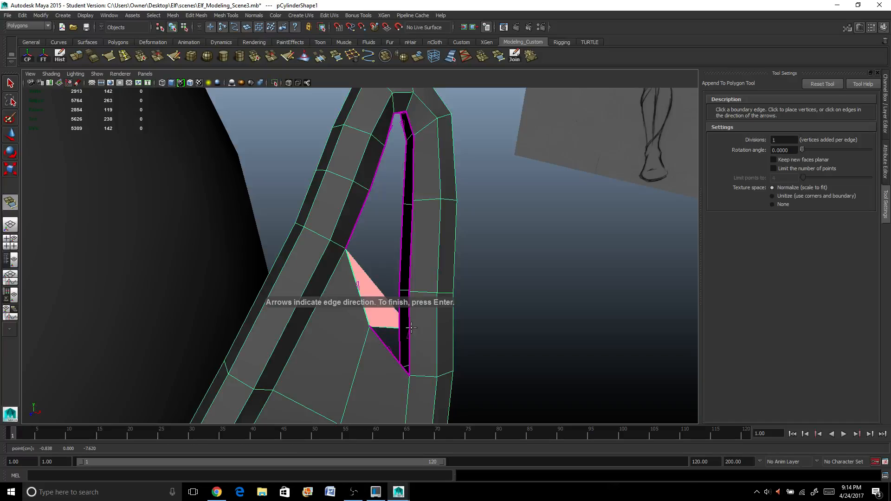
{"action": "key", "text": "Return"}
{"action": "key", "text": "ctrl+z"}
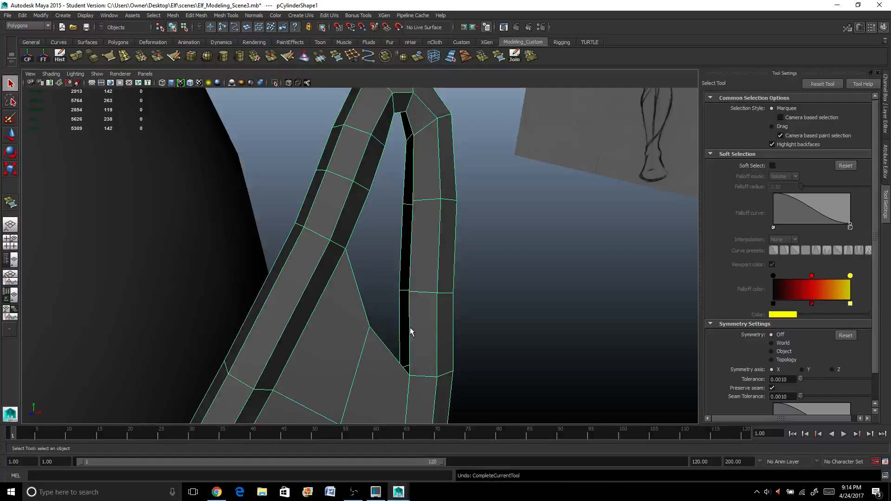
Append a polygon from the bridged surface's upper border edge to the facing inner edge of the tube's rear branch.
{"action": "left_click", "coordinate": [335, 56]}
{"action": "left_click", "coordinate": [335, 56]}
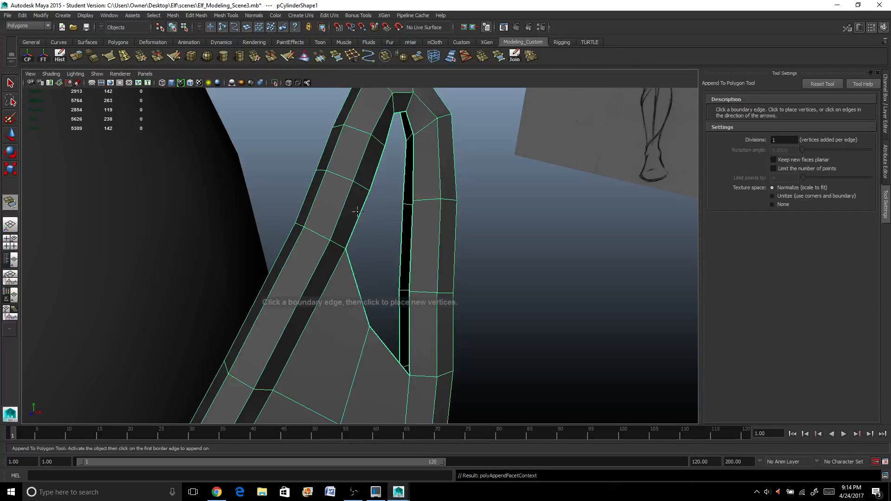
{"action": "left_click", "coordinate": [357, 285]}
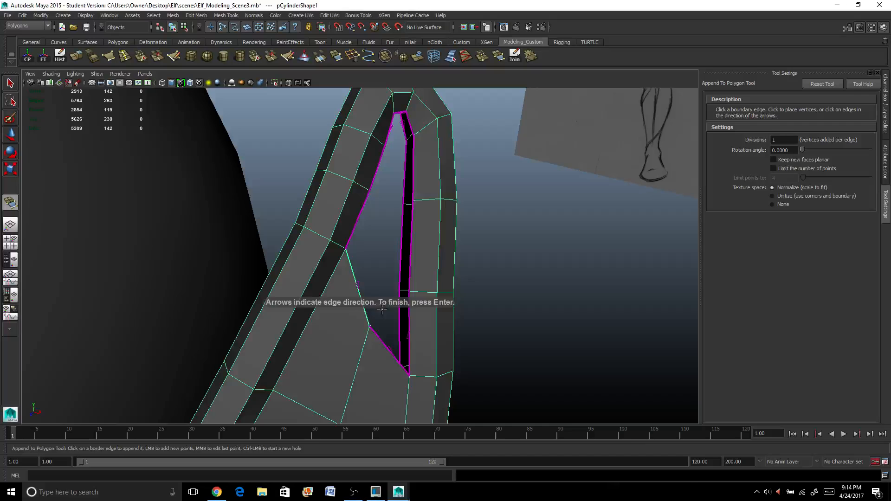
{"action": "left_click", "coordinate": [408, 329]}
{"action": "key", "text": "Return"}
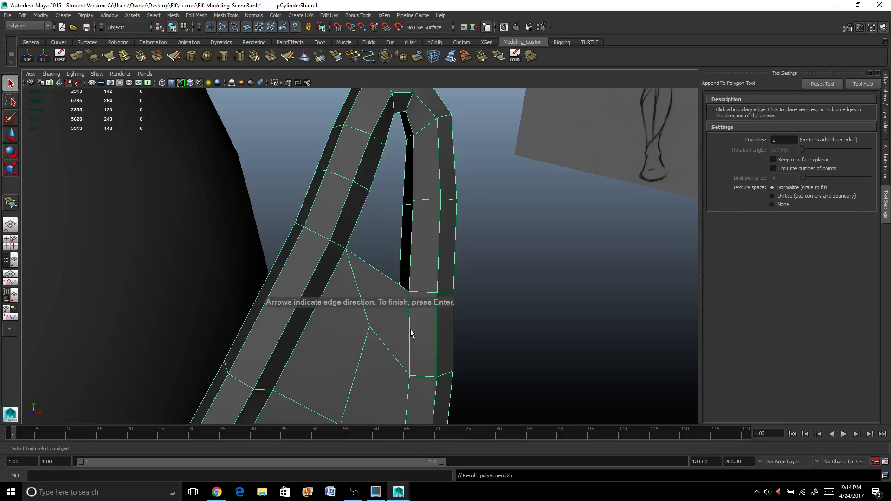
Append two more polygons between the facing inner edges of the tube, continuing the fill toward the ear tip.
{"action": "key", "text": "y"}
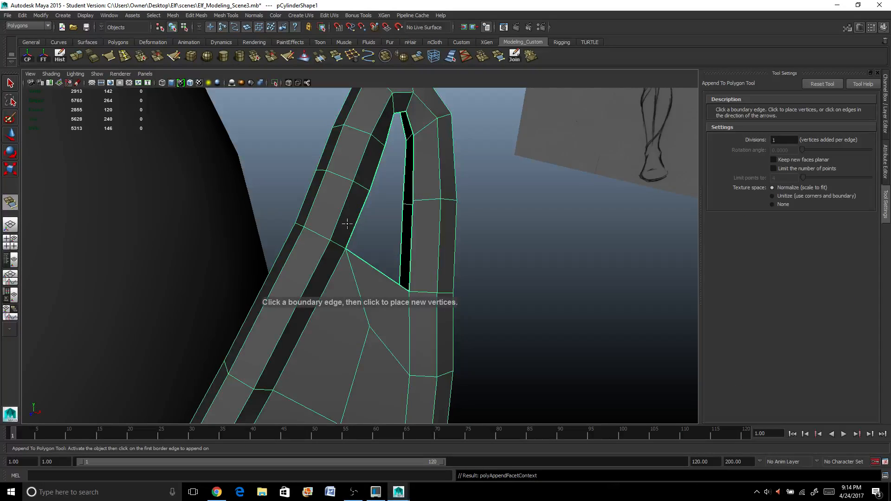
{"action": "left_click", "coordinate": [354, 226]}
{"action": "left_click", "coordinate": [412, 235]}
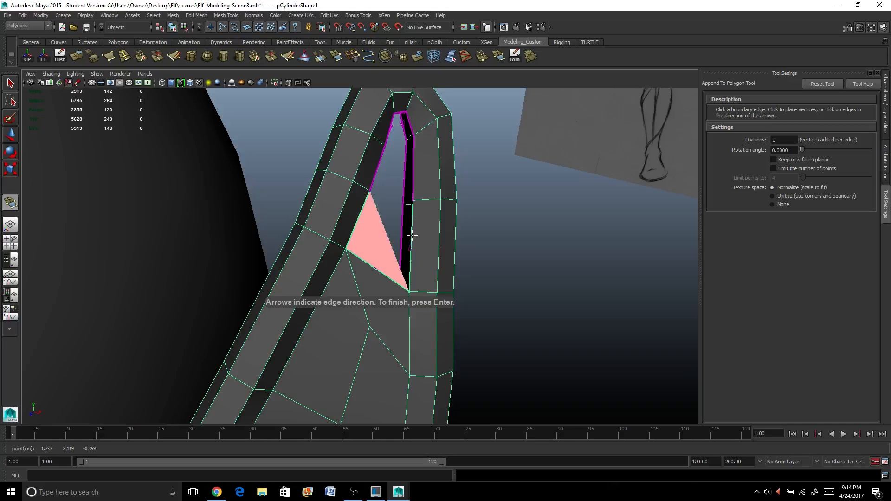
{"action": "key", "text": "Return"}
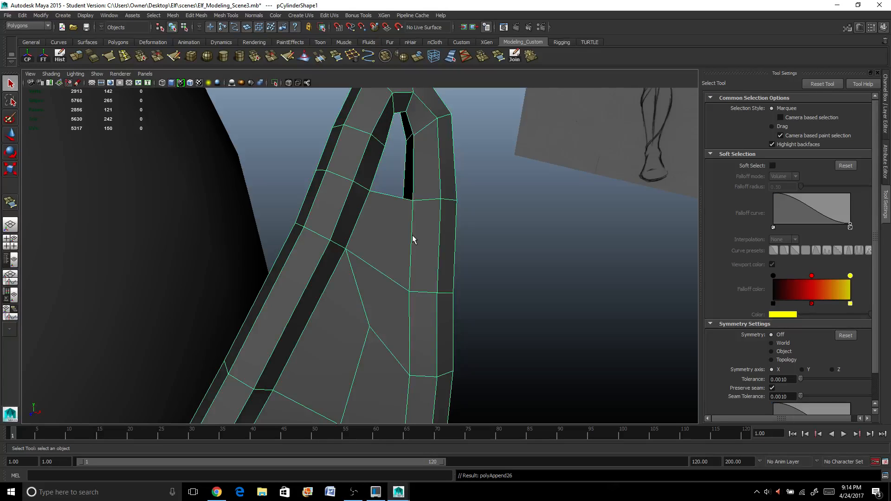
{"action": "key", "text": "y"}
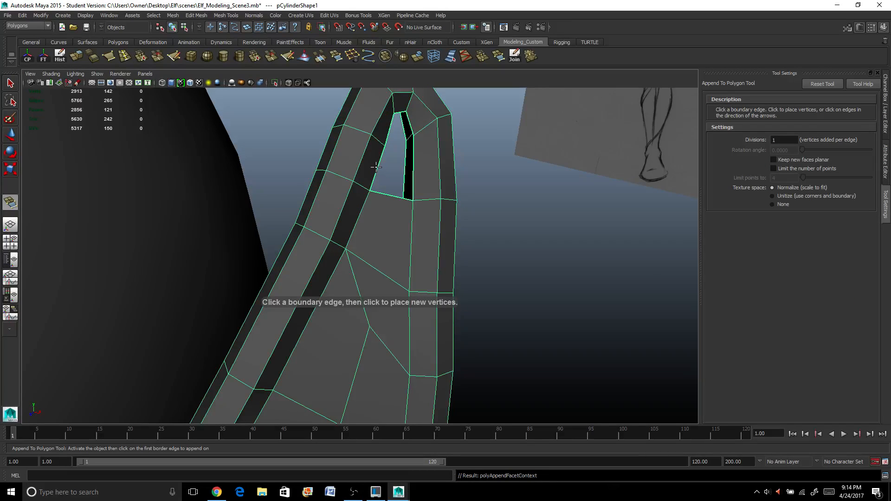
{"action": "left_click", "coordinate": [376, 167]}
{"action": "left_click", "coordinate": [414, 165]}
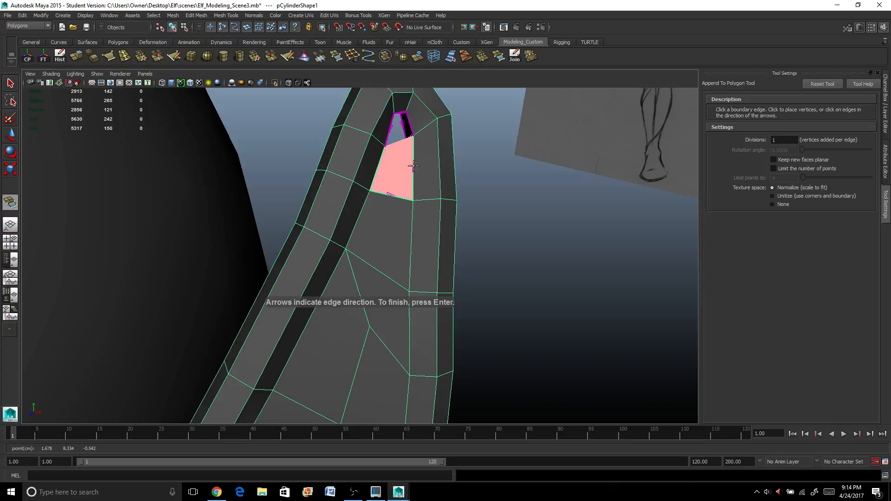
{"action": "key", "text": "Return"}
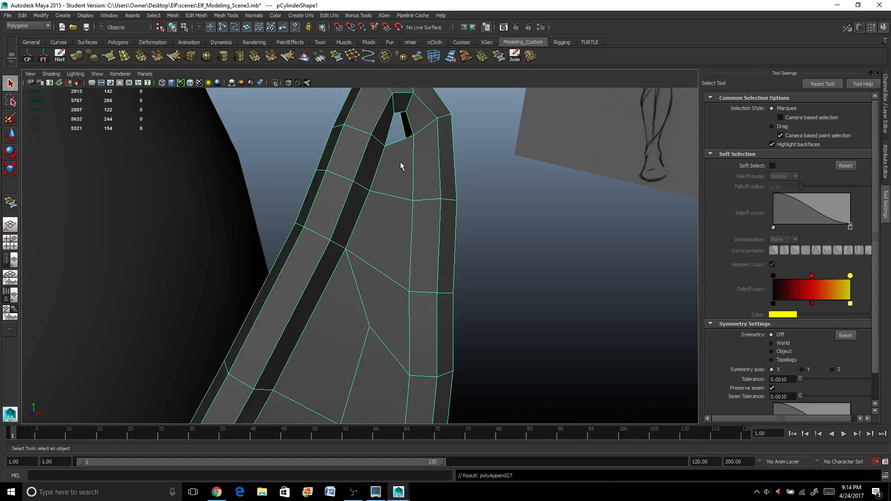
Append a polygon across the last remaining gap in the front fill, just below the ear tip.
{"action": "key", "text": "g"}
{"action": "left_click", "coordinate": [402, 124]}
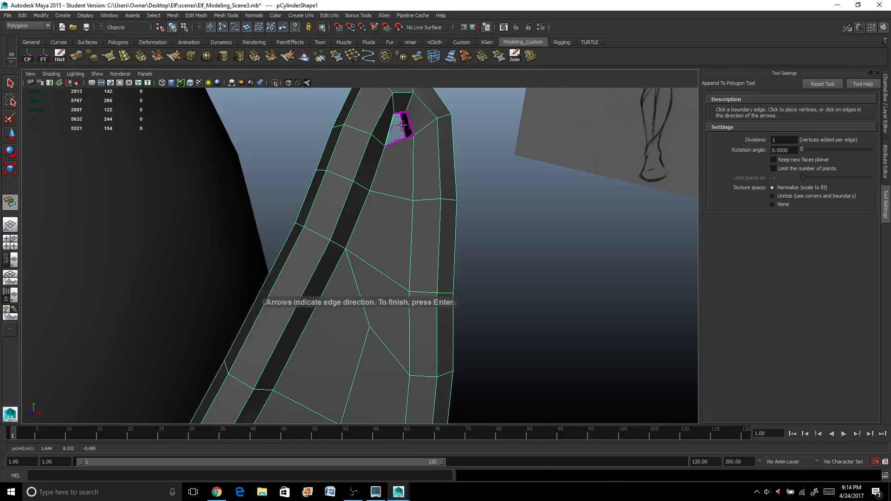
{"action": "left_click", "coordinate": [411, 124]}
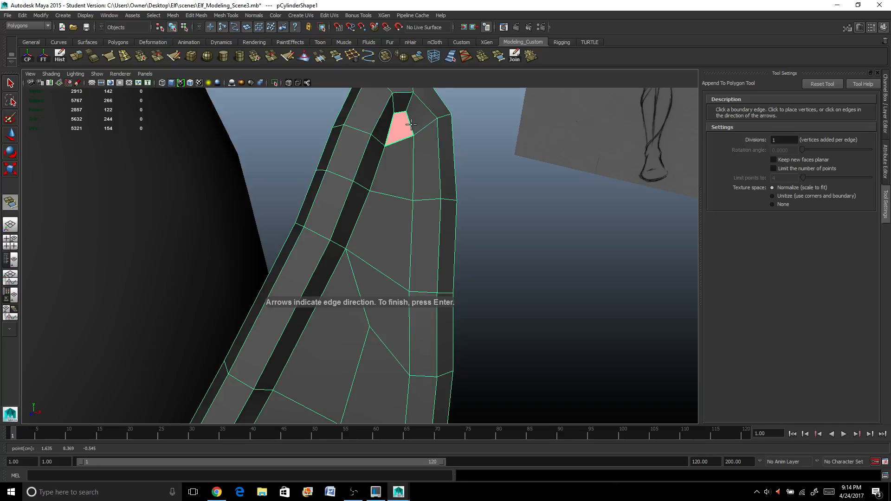
{"action": "key", "text": "Return"}
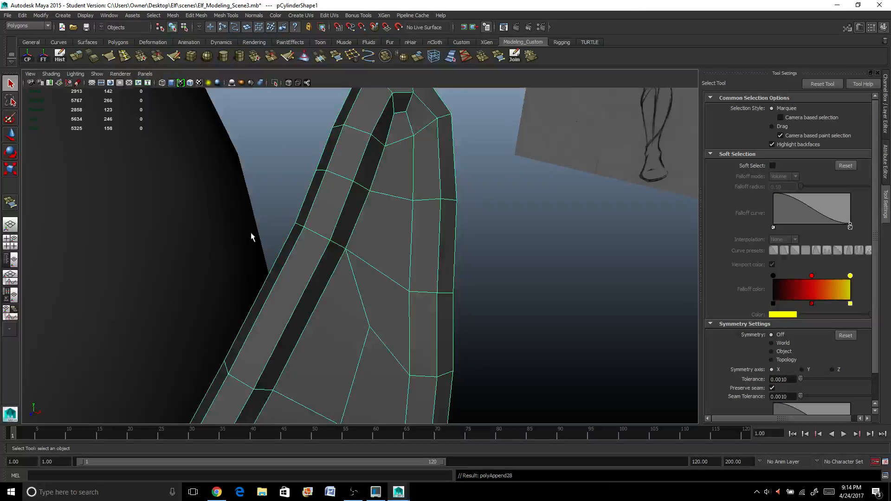
Isolate the ear mesh in the viewport and bring its open back side into view.
{"action": "scroll", "coordinate": [252, 234], "scroll_direction": "down", "scroll_amount": 5}
{"action": "left_click_drag", "start_coordinate": [252, 232], "coordinate": [232, 324], "text": "alt"}
{"action": "scroll", "coordinate": [246, 320], "scroll_direction": "up", "scroll_amount": 4}
{"action": "right_click_drag", "start_coordinate": [305, 264], "coordinate": [321, 253]}
{"action": "left_click", "coordinate": [275, 83]}
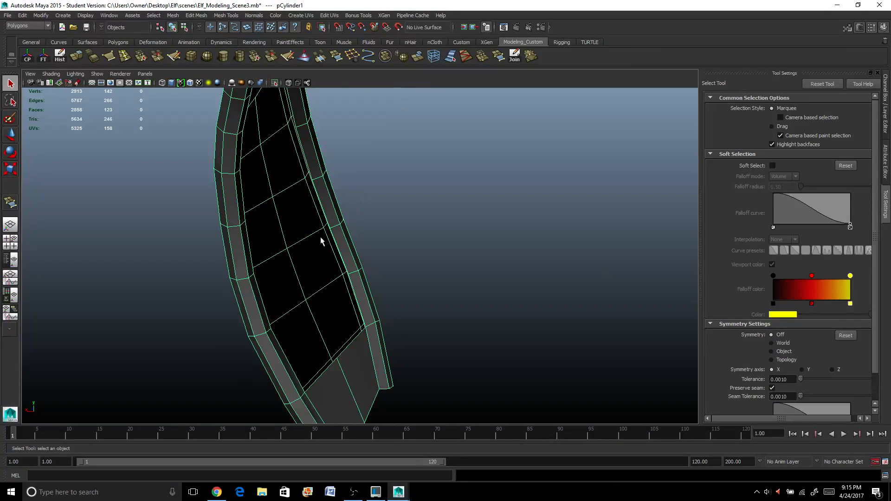
{"action": "left_click_drag", "start_coordinate": [320, 241], "coordinate": [265, 375], "text": "alt"}
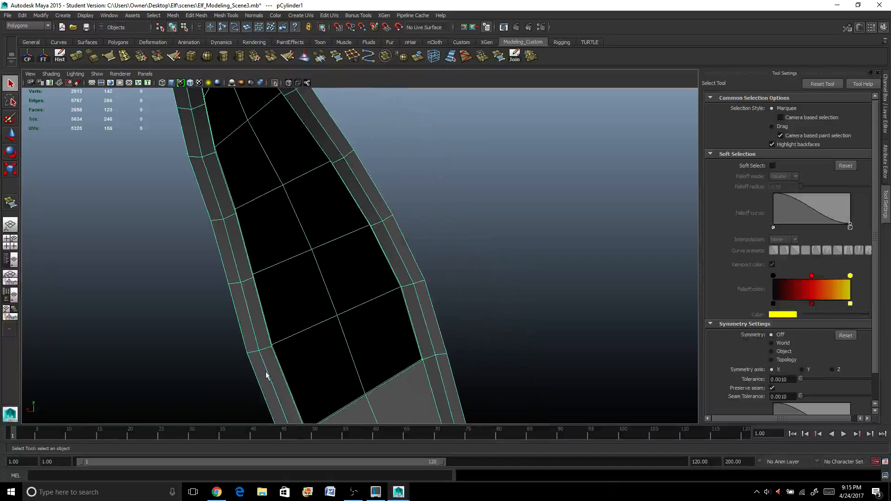
Bridge the facing inner edges of the tube's two branches on the ear's back side, covering the four segments above the existing surface.
{"action": "right_click_drag", "start_coordinate": [251, 301], "coordinate": [251, 258]}
{"action": "left_click", "coordinate": [284, 379]}
{"action": "left_click_drag", "start_coordinate": [279, 385], "coordinate": [428, 356], "text": "alt"}
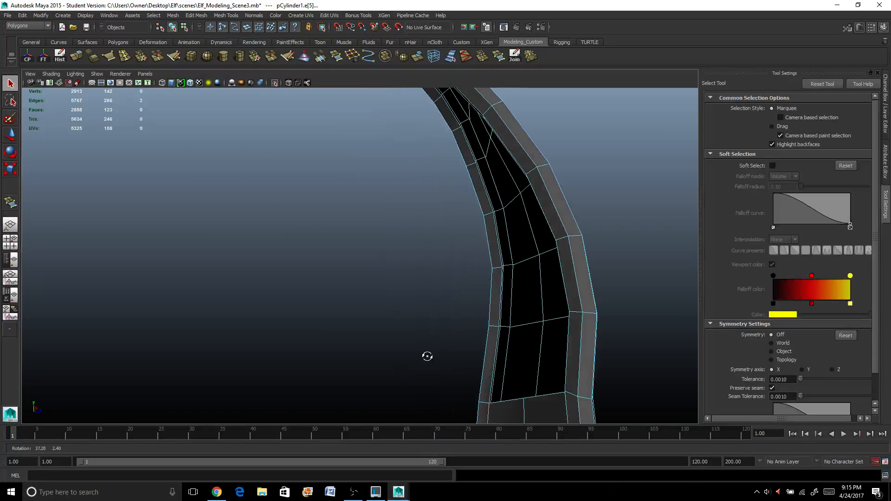
{"action": "double_click", "coordinate": [486, 358]}
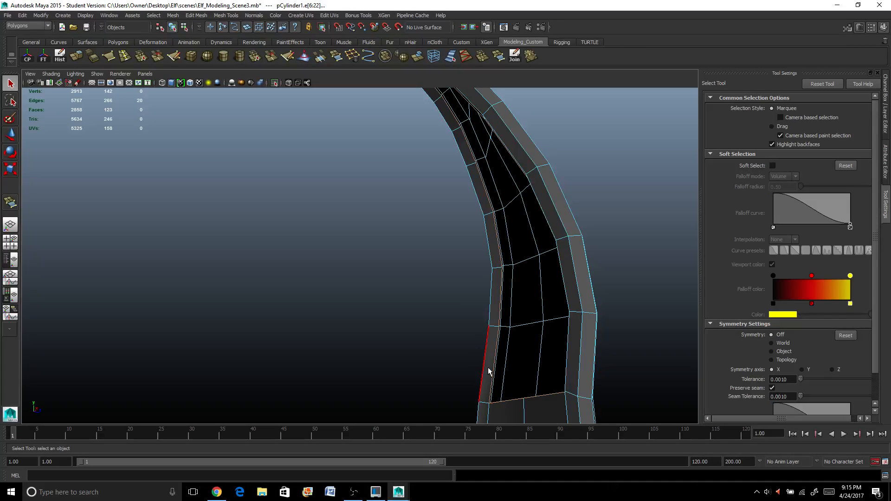
{"action": "left_click_drag", "start_coordinate": [489, 372], "coordinate": [456, 348], "text": "alt"}
{"action": "left_click_drag", "start_coordinate": [427, 318], "coordinate": [463, 390], "text": "alt"}
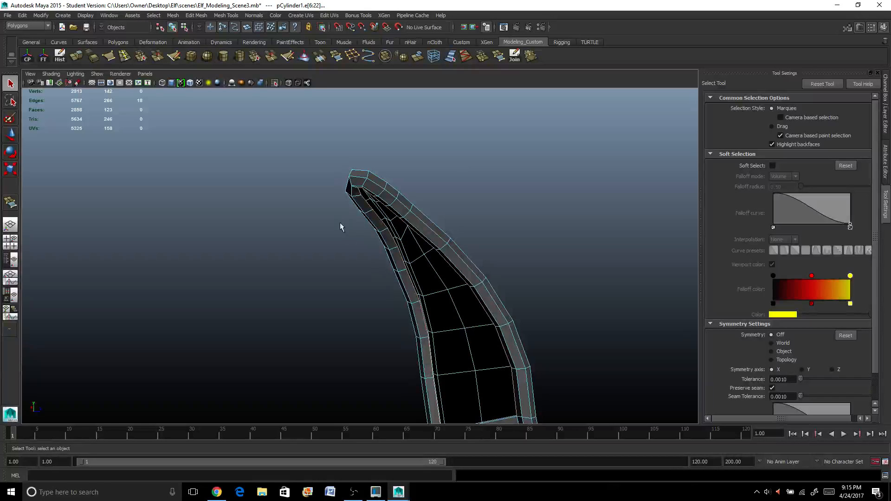
{"action": "left_click_drag", "start_coordinate": [325, 169], "coordinate": [401, 227]}
{"action": "left_click_drag", "start_coordinate": [401, 284], "coordinate": [441, 204], "text": "alt"}
{"action": "key", "text": "Right"}
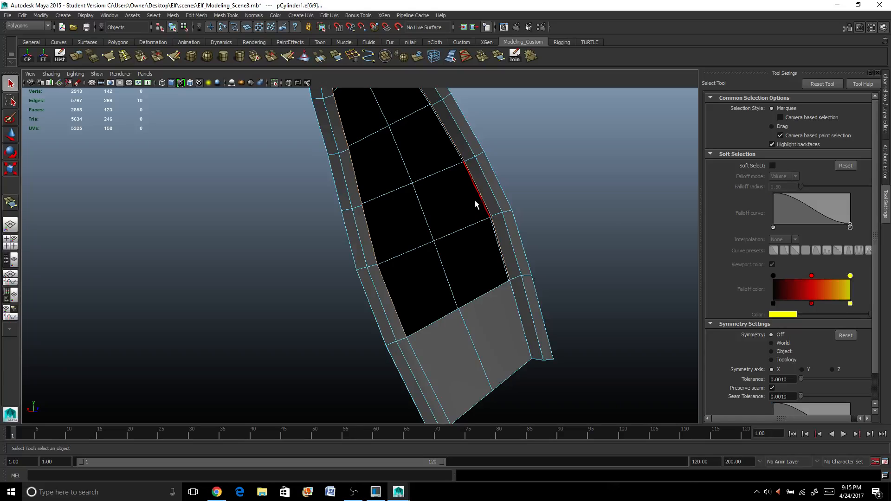
{"action": "key", "text": "Up"}
{"action": "left_click_drag", "start_coordinate": [443, 148], "coordinate": [441, 301], "text": "alt"}
{"action": "left_click", "coordinate": [392, 260]}
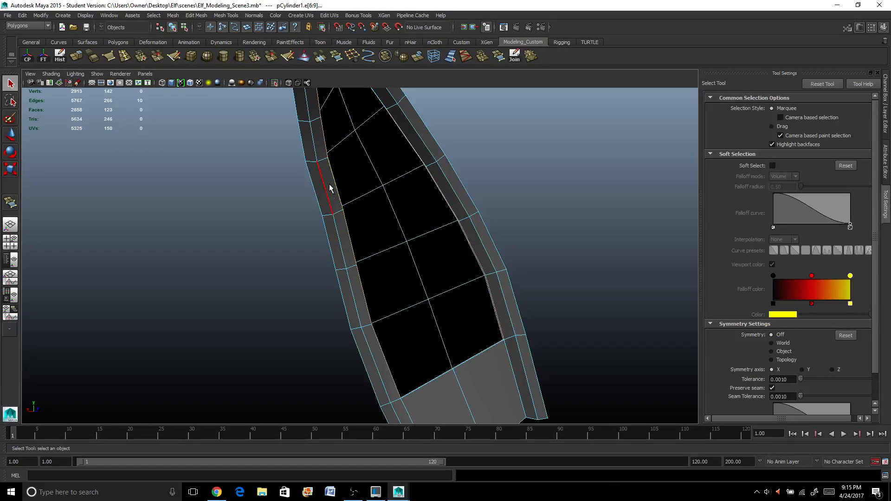
{"action": "left_click_drag", "start_coordinate": [327, 162], "coordinate": [318, 186], "text": "alt"}
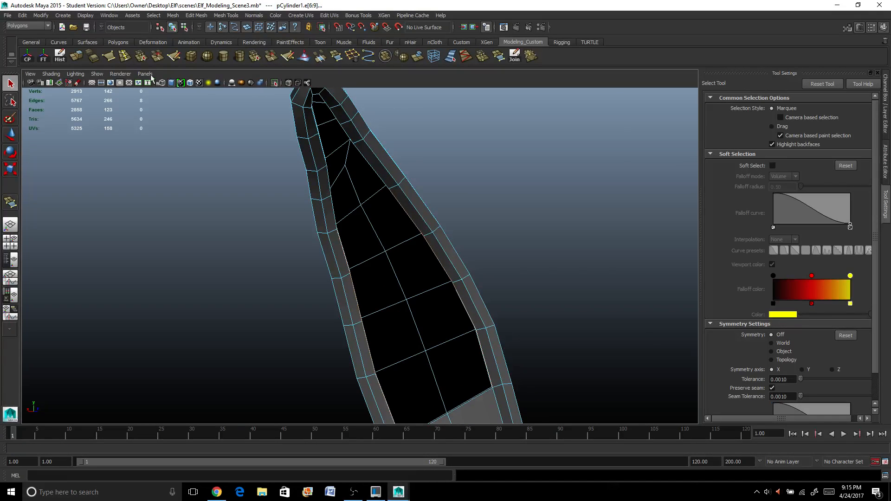
{"action": "left_click", "coordinate": [322, 60]}
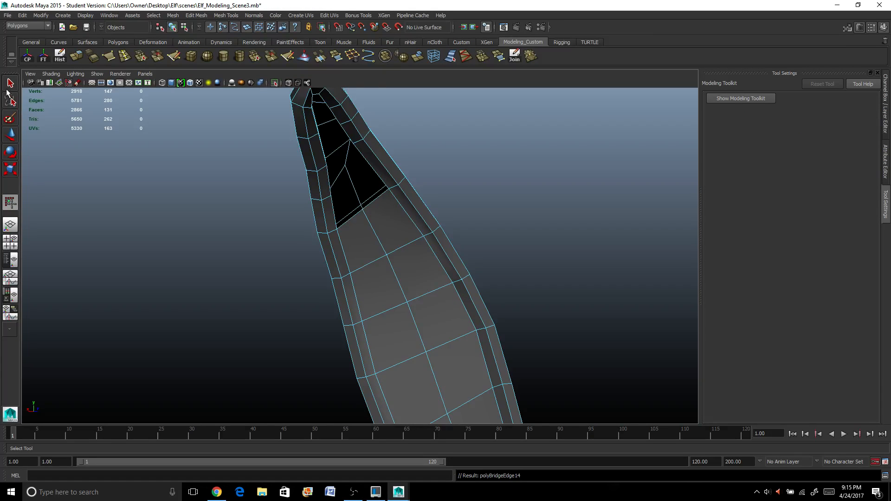
Move the middle vertex on the back surface's upper border down along Y.
{"action": "left_click", "coordinate": [10, 83]}
{"action": "scroll", "coordinate": [231, 191], "scroll_direction": "up", "scroll_amount": 3}
{"action": "scroll", "coordinate": [231, 190], "scroll_direction": "down", "scroll_amount": 3}
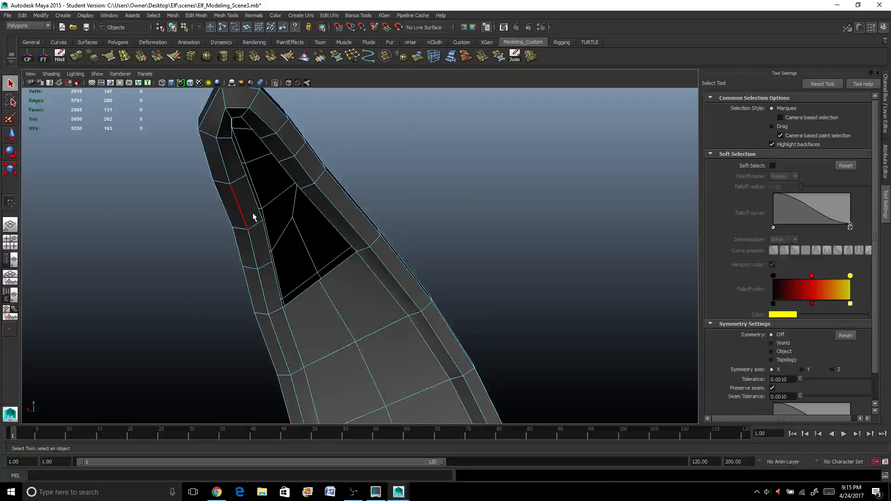
{"action": "scroll", "coordinate": [250, 200], "scroll_direction": "up", "scroll_amount": 5}
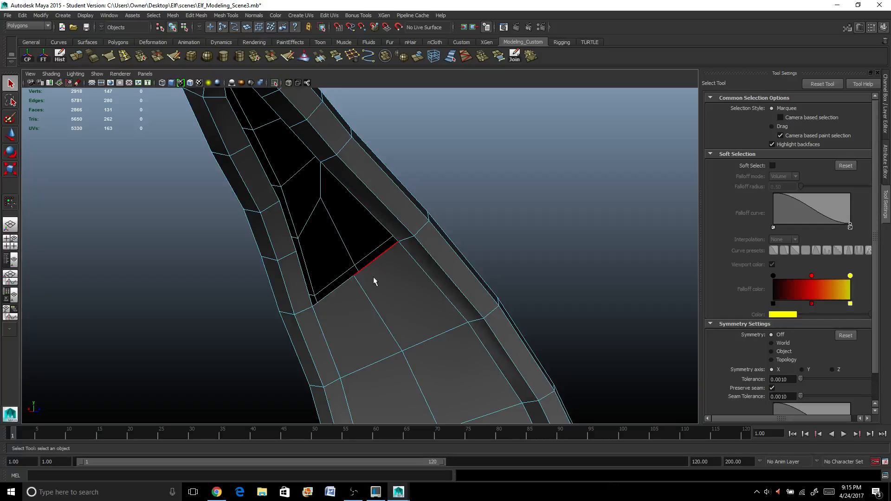
{"action": "right_click_drag", "start_coordinate": [361, 283], "coordinate": [349, 285]}
{"action": "key", "text": "w"}
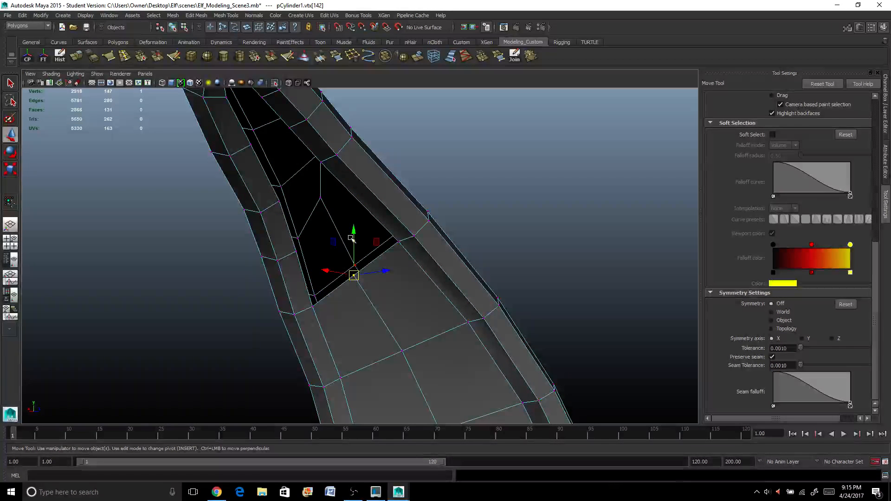
{"action": "left_click_drag", "start_coordinate": [353, 229], "coordinate": [358, 251]}
{"action": "left_click_drag", "start_coordinate": [396, 279], "coordinate": [373, 279], "text": "alt"}
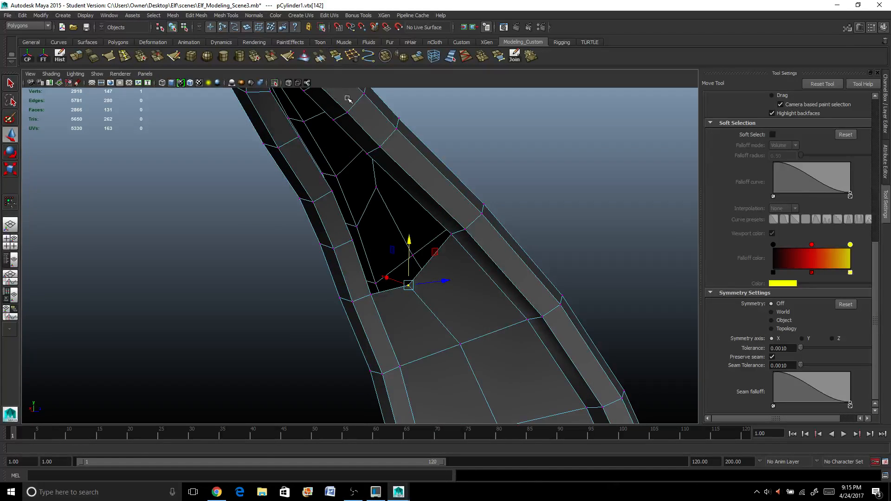
Append a polygon on the back side from the tube's inner edge to the facing half of the bridged surface's upper border.
{"action": "left_click", "coordinate": [335, 57]}
{"action": "left_click", "coordinate": [362, 262]}
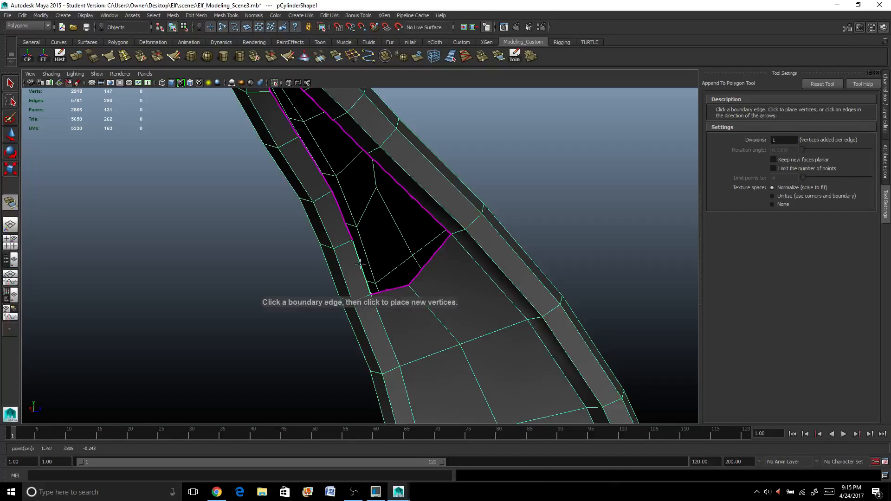
{"action": "left_click", "coordinate": [426, 268]}
{"action": "key", "text": "Return"}
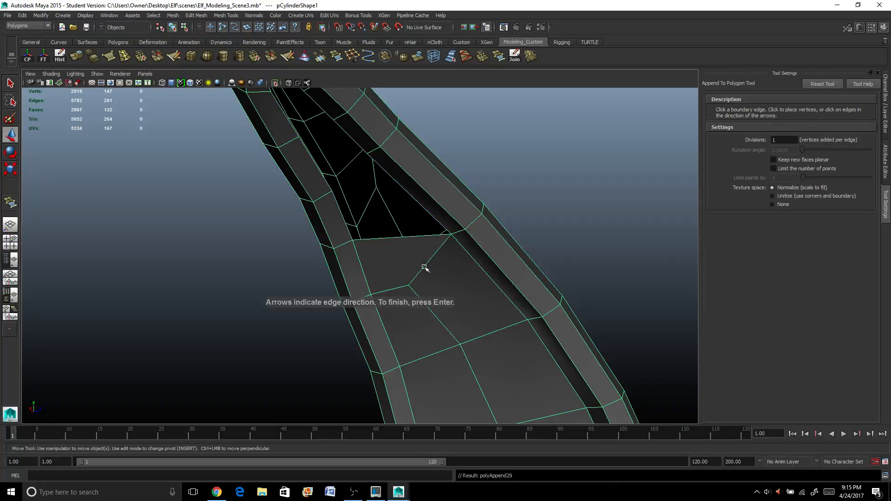
Append two more polygons between the tube's facing inner edges on the back side, moving up toward the ear tip.
{"action": "key", "text": "w"}
{"action": "key", "text": "g"}
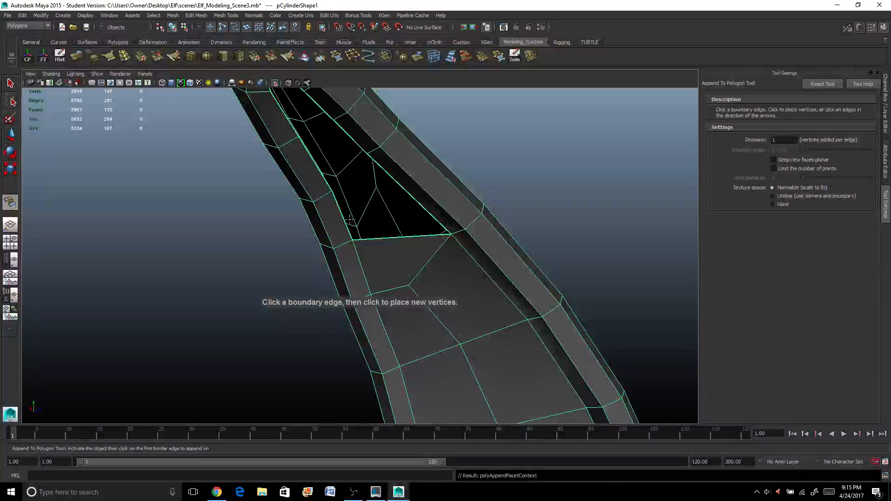
{"action": "left_click", "coordinate": [343, 222]}
{"action": "left_click", "coordinate": [415, 199]}
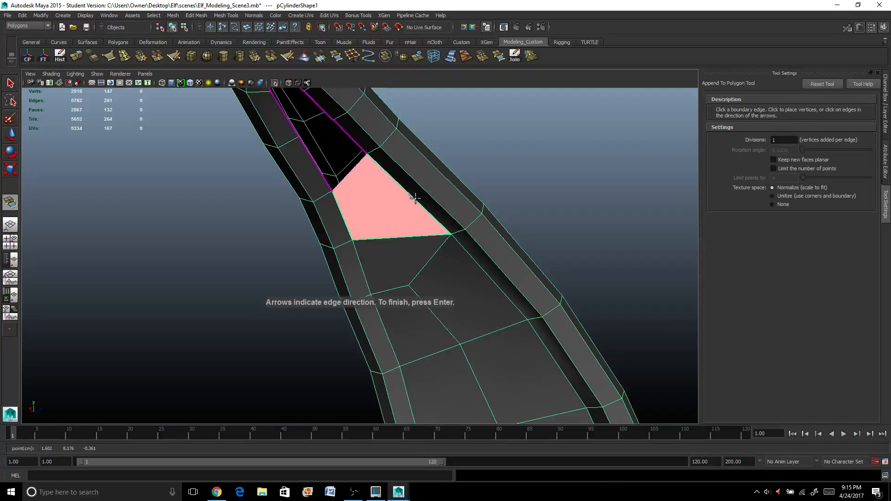
{"action": "key", "text": "Return"}
{"action": "key", "text": "g"}
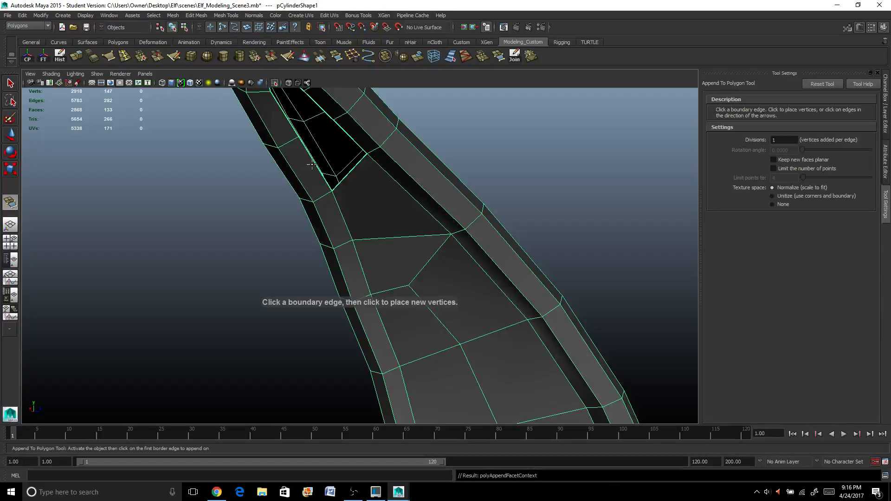
{"action": "left_click", "coordinate": [315, 164]}
{"action": "left_click", "coordinate": [352, 139]}
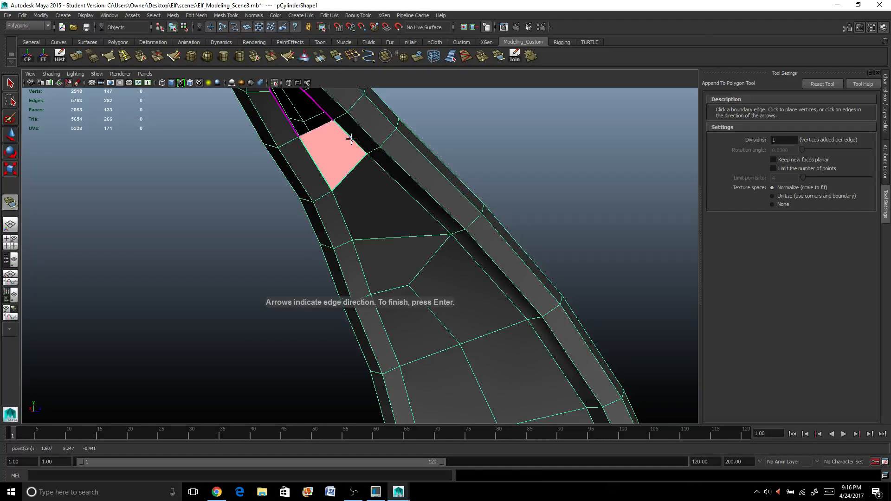
{"action": "key", "text": "Return"}
Append the final two polygons on the back side to close the hole up to the ear tip.
{"action": "middle_click_drag", "start_coordinate": [351, 139], "coordinate": [392, 246], "text": "alt"}
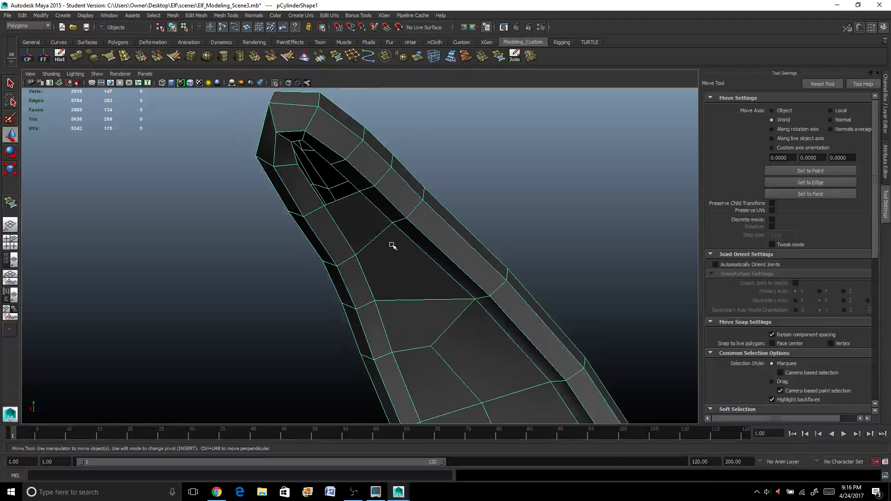
{"action": "key", "text": "g"}
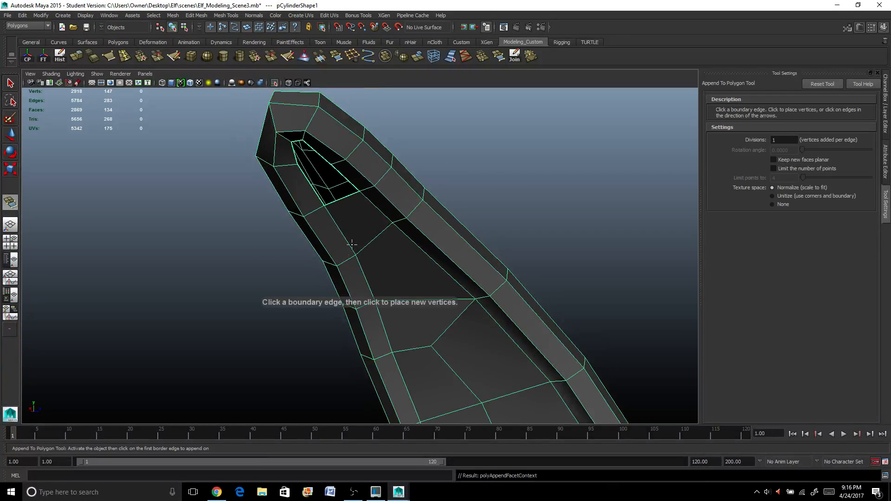
{"action": "left_click", "coordinate": [315, 194]}
{"action": "left_click", "coordinate": [345, 177]}
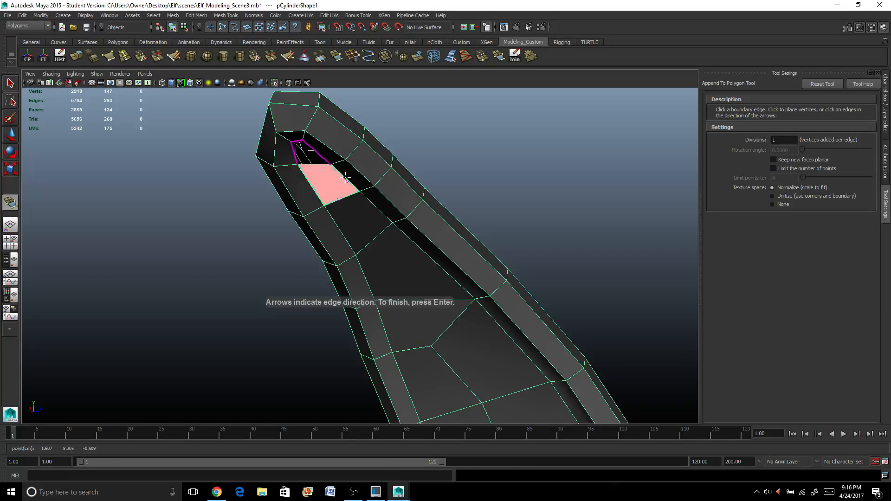
{"action": "key", "text": "Return"}
{"action": "key", "text": "g"}
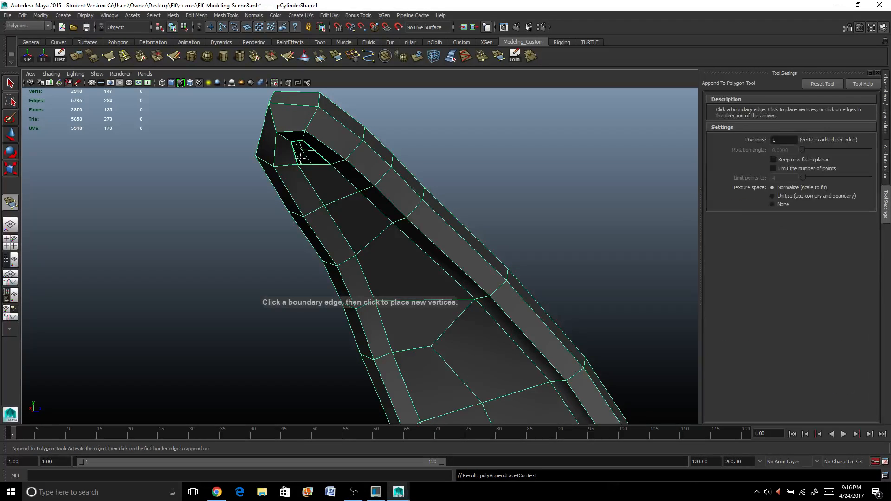
{"action": "left_click", "coordinate": [295, 158]}
{"action": "left_click", "coordinate": [315, 151]}
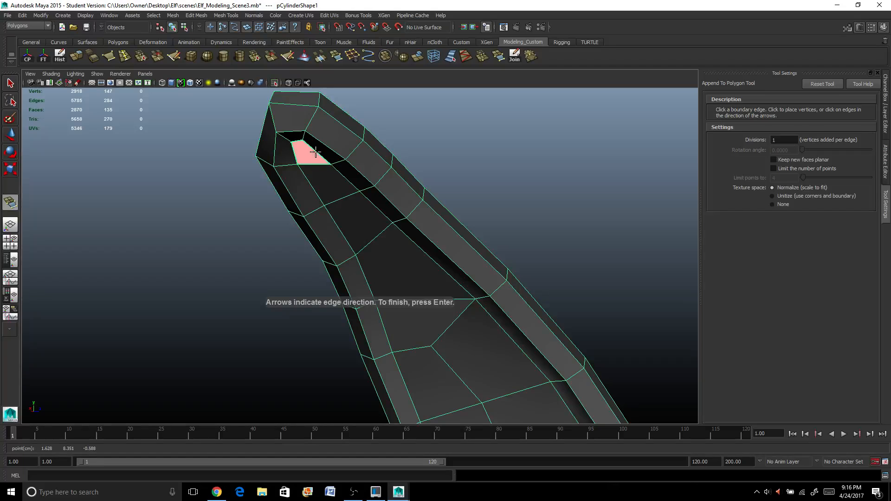
{"action": "key", "text": "Return"}
Turn off the ear's isolation to show the head and reference sketches, and return the ear to object selection.
{"action": "scroll", "coordinate": [310, 159], "scroll_direction": "down", "scroll_amount": 5}
{"action": "left_click_drag", "start_coordinate": [311, 159], "coordinate": [265, 360], "text": "alt"}
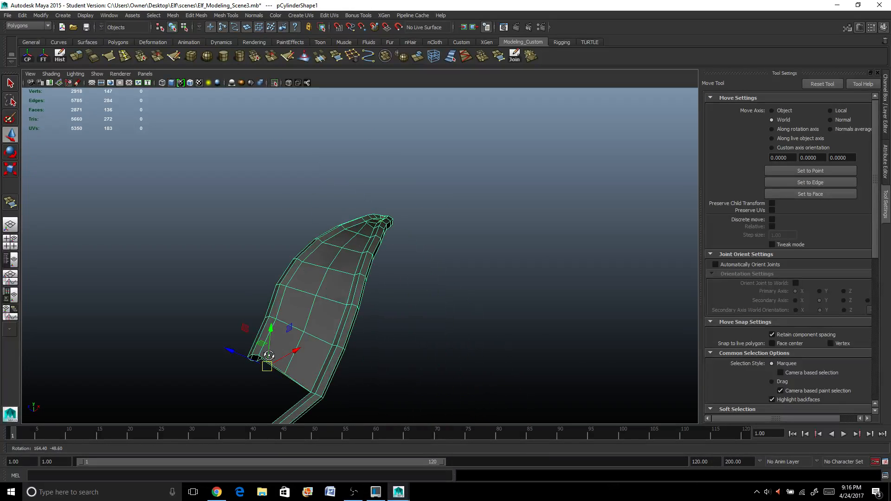
{"action": "left_click", "coordinate": [274, 82]}
{"action": "mouse_move", "coordinate": [297, 325]}
{"action": "left_mouse_down", "text": "alt"}
{"action": "mouse_move", "coordinate": [352, 297]}
{"action": "mouse_move", "coordinate": [388, 235]}
{"action": "mouse_move", "coordinate": [339, 278]}
{"action": "mouse_move", "coordinate": [389, 271]}
{"action": "left_mouse_up", "text": "alt"}
{"action": "right_click_drag", "start_coordinate": [401, 208], "coordinate": [420, 203]}
Rotate the ear to about -7.3, 12.6, -3.9 degrees and shift it along X to angle it away from the head.
{"action": "key", "text": "e"}
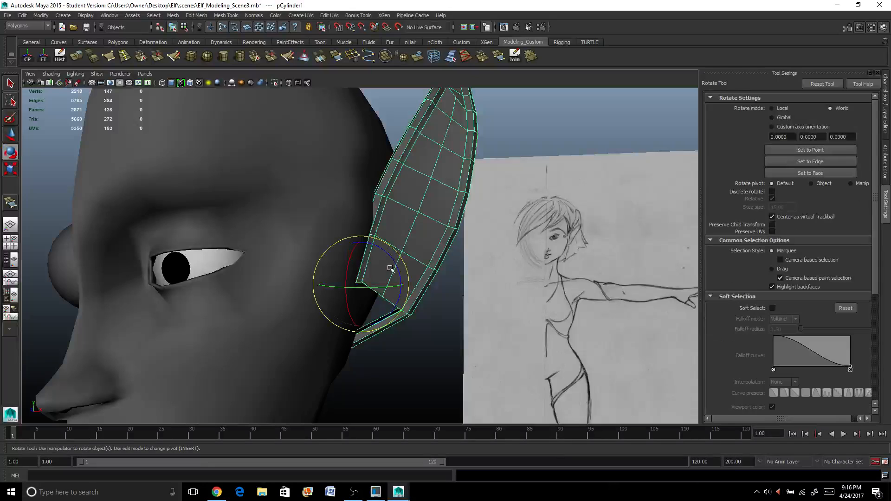
{"action": "mouse_move", "coordinate": [383, 288]}
{"action": "left_mouse_down"}
{"action": "mouse_move", "coordinate": [391, 286]}
{"action": "mouse_move", "coordinate": [374, 308]}
{"action": "mouse_move", "coordinate": [276, 286]}
{"action": "mouse_move", "coordinate": [396, 312]}
{"action": "mouse_move", "coordinate": [340, 304]}
{"action": "mouse_move", "coordinate": [384, 301]}
{"action": "mouse_move", "coordinate": [349, 289]}
{"action": "left_mouse_up"}
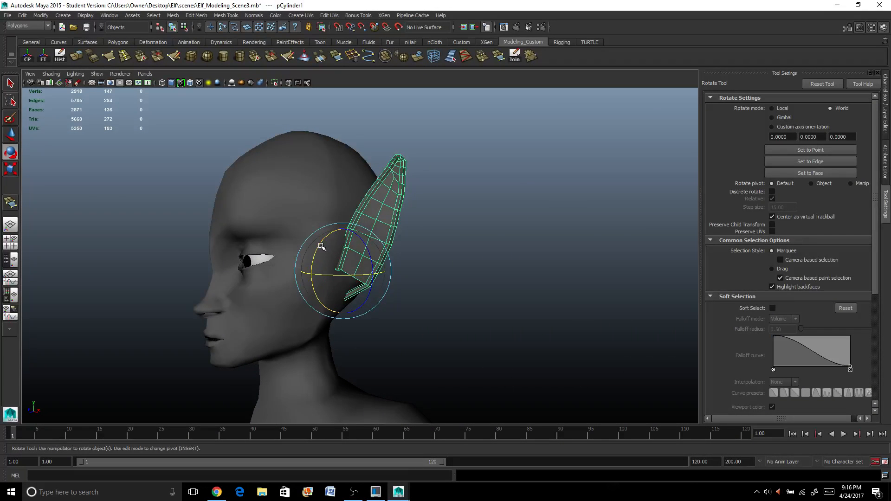
{"action": "mouse_move", "coordinate": [321, 246]}
{"action": "left_mouse_down"}
{"action": "mouse_move", "coordinate": [392, 302]}
{"action": "mouse_move", "coordinate": [411, 276]}
{"action": "left_mouse_up"}
{"action": "key", "text": "w"}
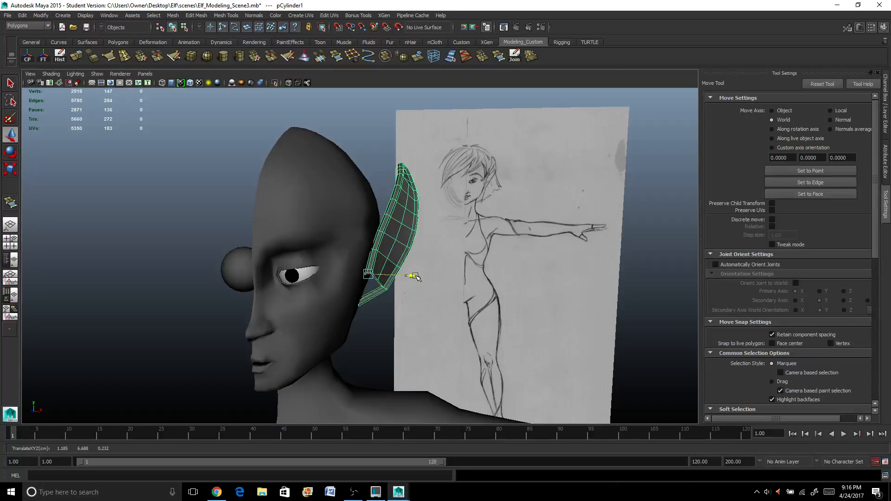
{"action": "key", "text": "e"}
{"action": "left_click_drag", "start_coordinate": [396, 246], "coordinate": [398, 249]}
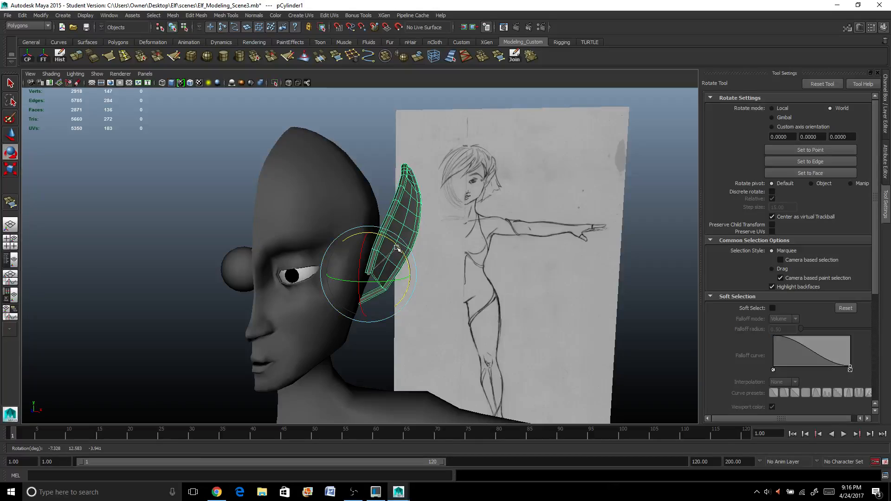
Examine the open lower end of the ear between the tube's front end and its bottom branch.
{"action": "scroll", "coordinate": [386, 297], "scroll_direction": "up", "scroll_amount": 3}
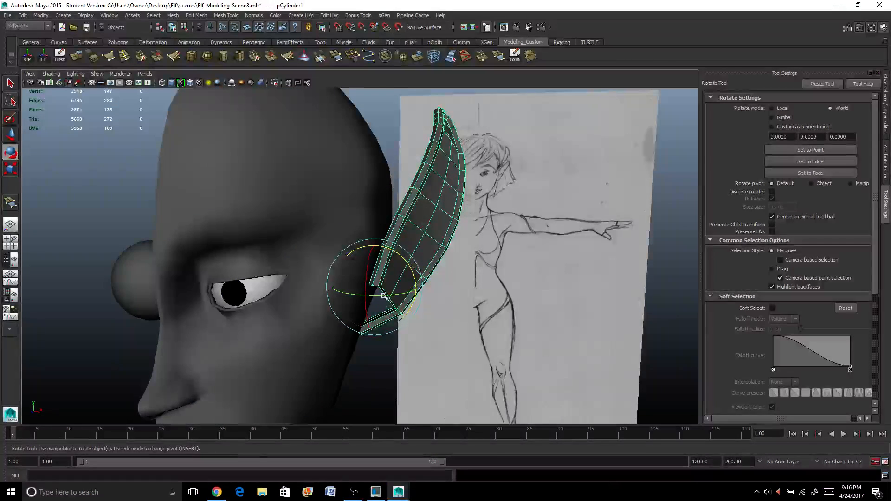
{"action": "left_click_drag", "start_coordinate": [385, 297], "coordinate": [363, 295], "text": "alt"}
{"action": "scroll", "coordinate": [334, 309], "scroll_direction": "up", "scroll_amount": 7}
{"action": "scroll", "coordinate": [334, 300], "scroll_direction": "up", "scroll_amount": 3}
{"action": "middle_click_drag", "start_coordinate": [285, 273], "coordinate": [301, 276], "text": "alt"}
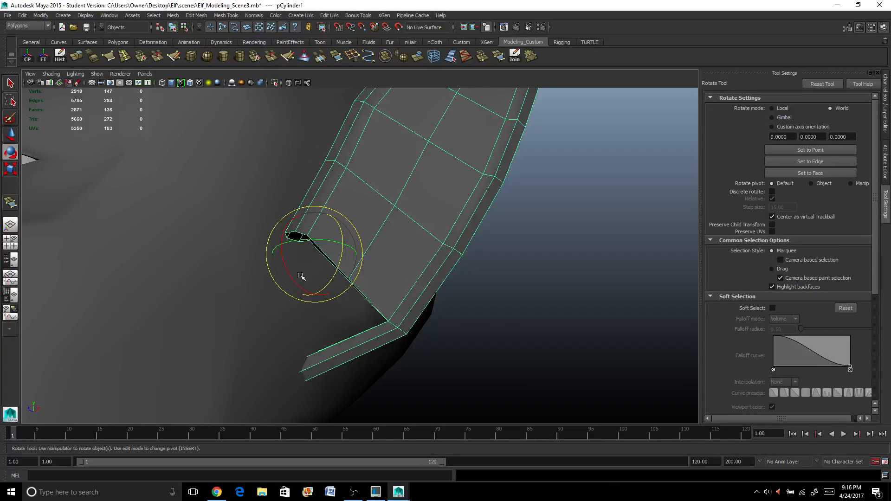
{"action": "left_click_drag", "start_coordinate": [317, 267], "coordinate": [347, 271], "text": "alt"}
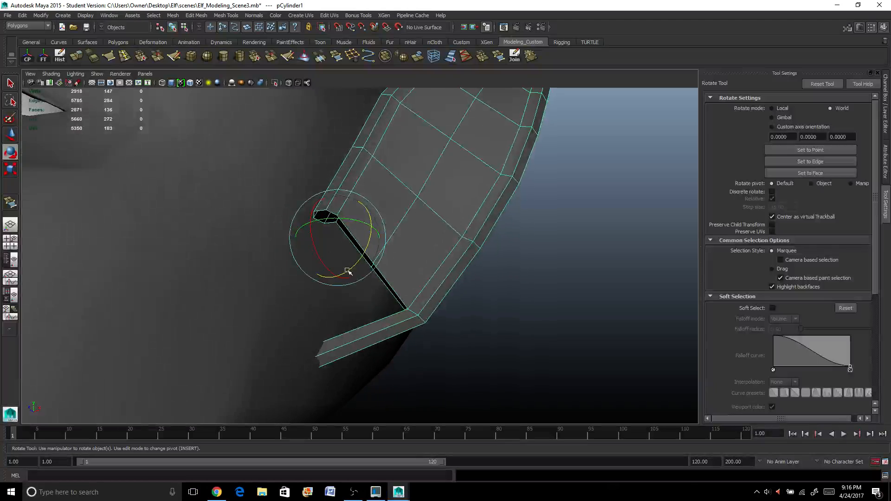
Move the ear upward and farther back along the side of the head.
{"action": "left_click", "coordinate": [272, 295]}
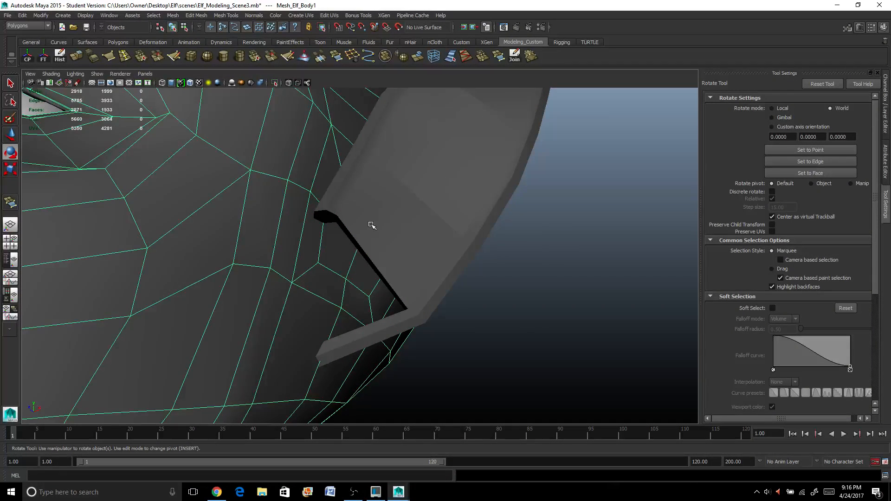
{"action": "left_click_drag", "start_coordinate": [372, 225], "coordinate": [293, 264], "text": "alt"}
{"action": "left_click", "coordinate": [282, 260]}
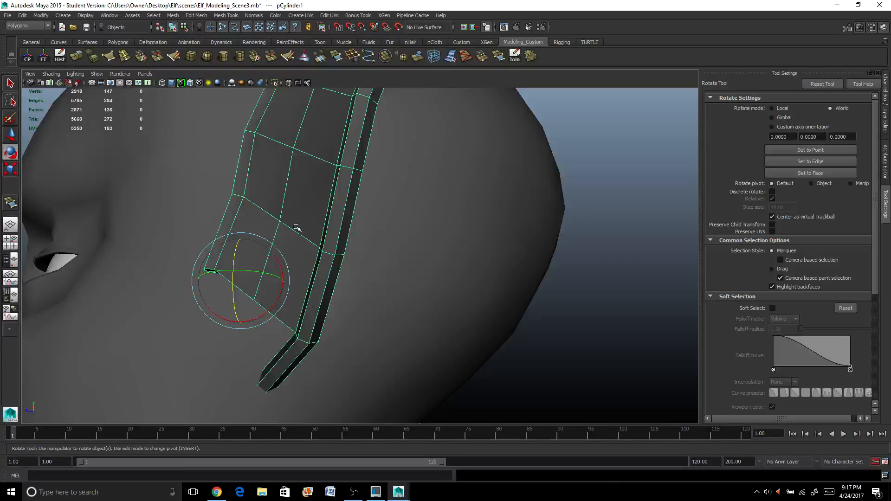
{"action": "key", "text": "w"}
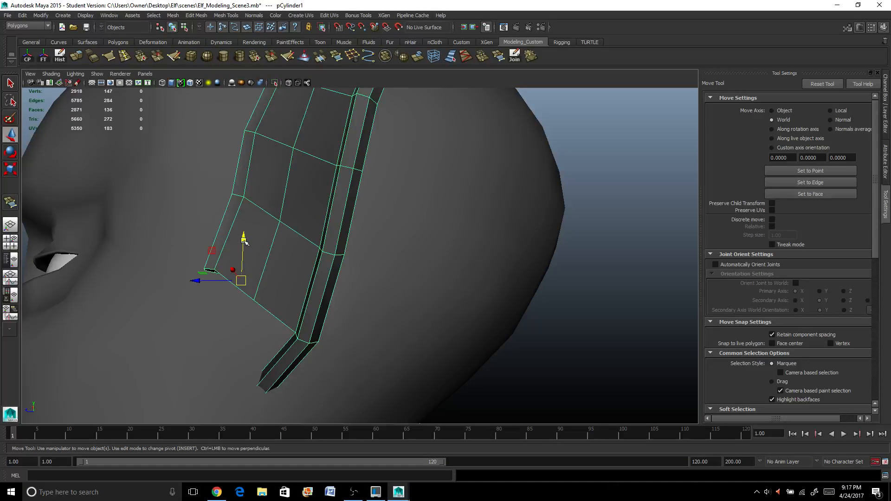
{"action": "left_click_drag", "start_coordinate": [244, 240], "coordinate": [245, 194]}
{"action": "left_click_drag", "start_coordinate": [197, 234], "coordinate": [232, 234]}
{"action": "left_click_drag", "start_coordinate": [280, 191], "coordinate": [282, 183]}
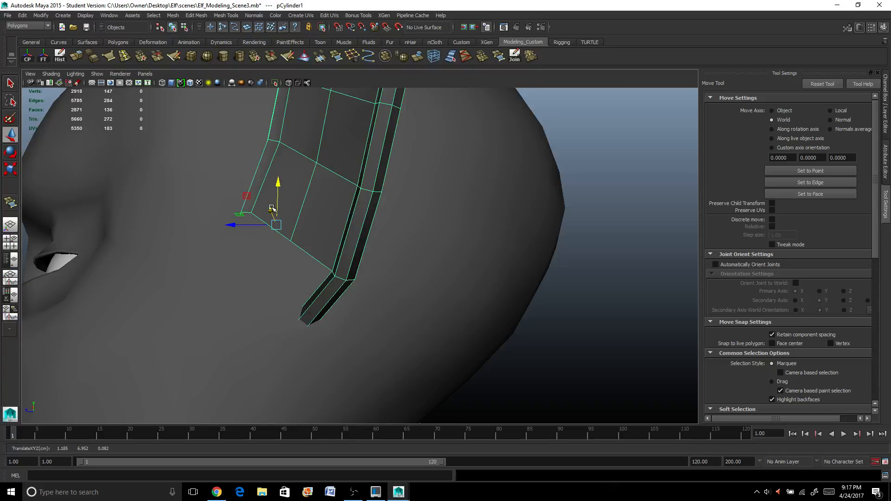
Select the ear and head together and compare the ear's lower end with the head's topology.
{"action": "mouse_move", "coordinate": [306, 218]}
{"action": "left_mouse_down", "text": "alt"}
{"action": "mouse_move", "coordinate": [370, 240]}
{"action": "mouse_move", "coordinate": [377, 294]}
{"action": "mouse_move", "coordinate": [388, 294]}
{"action": "mouse_move", "coordinate": [358, 321]}
{"action": "mouse_move", "coordinate": [328, 291]}
{"action": "mouse_move", "coordinate": [339, 295]}
{"action": "mouse_move", "coordinate": [234, 225]}
{"action": "mouse_move", "coordinate": [223, 303]}
{"action": "mouse_move", "coordinate": [227, 278]}
{"action": "mouse_move", "coordinate": [230, 308]}
{"action": "mouse_move", "coordinate": [219, 317]}
{"action": "mouse_move", "coordinate": [255, 312]}
{"action": "mouse_move", "coordinate": [244, 299]}
{"action": "mouse_move", "coordinate": [249, 314]}
{"action": "mouse_move", "coordinate": [241, 310]}
{"action": "mouse_move", "coordinate": [271, 309]}
{"action": "mouse_move", "coordinate": [284, 298]}
{"action": "mouse_move", "coordinate": [274, 302]}
{"action": "mouse_move", "coordinate": [283, 281]}
{"action": "left_mouse_up", "text": "alt"}
{"action": "key", "text": "e"}
{"action": "left_click", "coordinate": [323, 291]}
{"action": "left_click", "coordinate": [356, 231]}
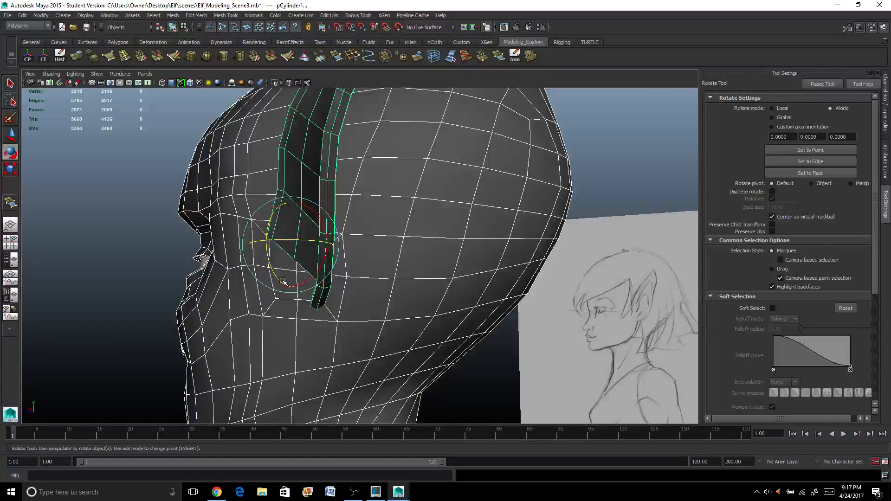
Scale the four head faces beneath the ear's lower opening down to about 0.78 and reposition them.
{"action": "key", "text": "q"}
{"action": "right_click_drag", "start_coordinate": [285, 279], "coordinate": [288, 280]}
{"action": "left_click", "coordinate": [285, 283]}
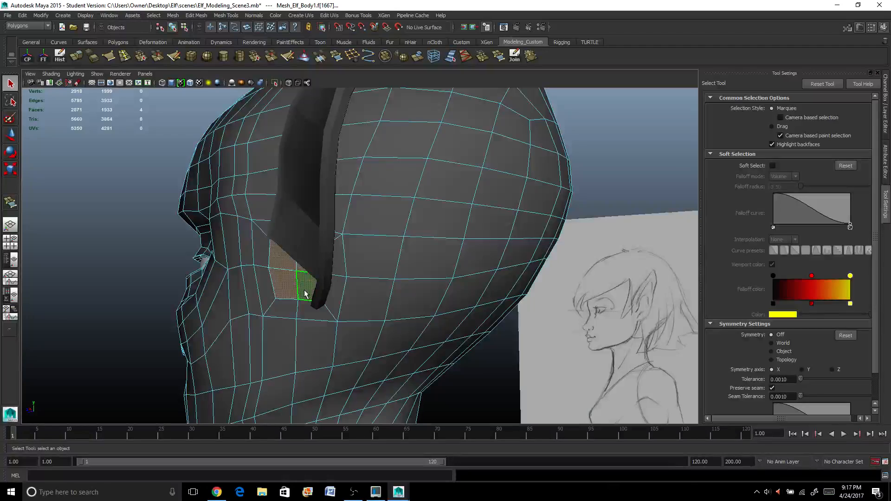
{"action": "key", "text": "r"}
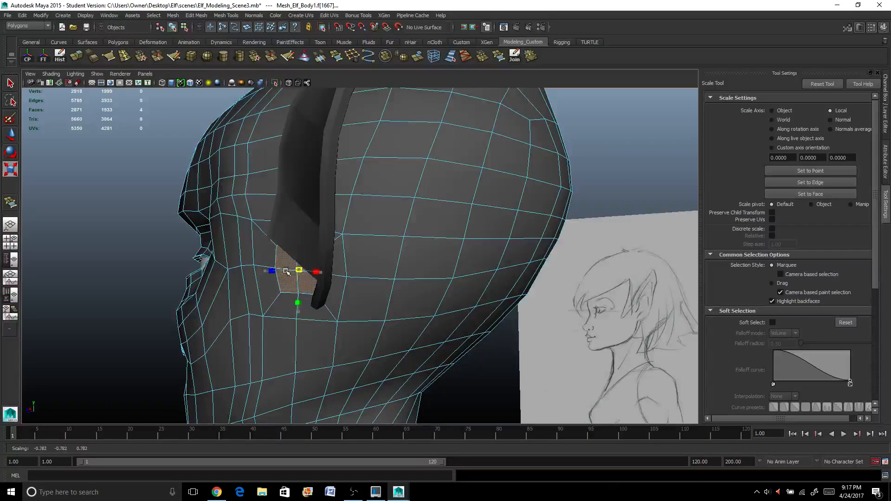
{"action": "key", "text": "w"}
{"action": "left_click_drag", "start_coordinate": [280, 273], "coordinate": [261, 273], "text": "alt"}
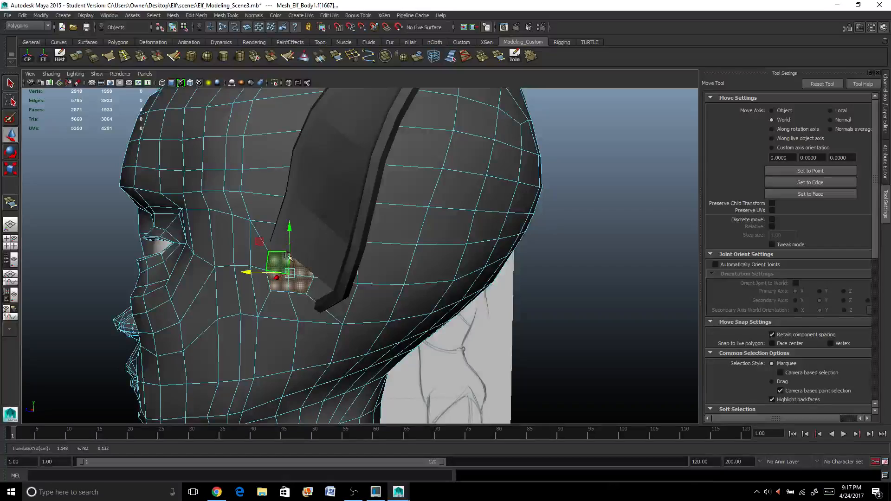
{"action": "left_click_drag", "start_coordinate": [288, 238], "coordinate": [316, 230], "text": "alt"}
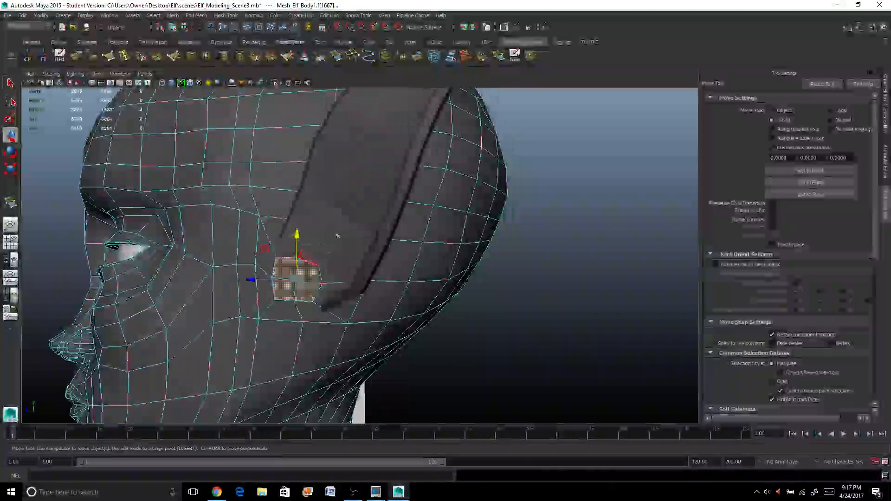
Return to object selection and combine the ear and head into a single mesh.
{"action": "right_click_drag", "start_coordinate": [329, 225], "coordinate": [366, 205]}
{"action": "left_click", "coordinate": [334, 224]}
{"action": "left_click", "coordinate": [289, 284], "text": "shift"}
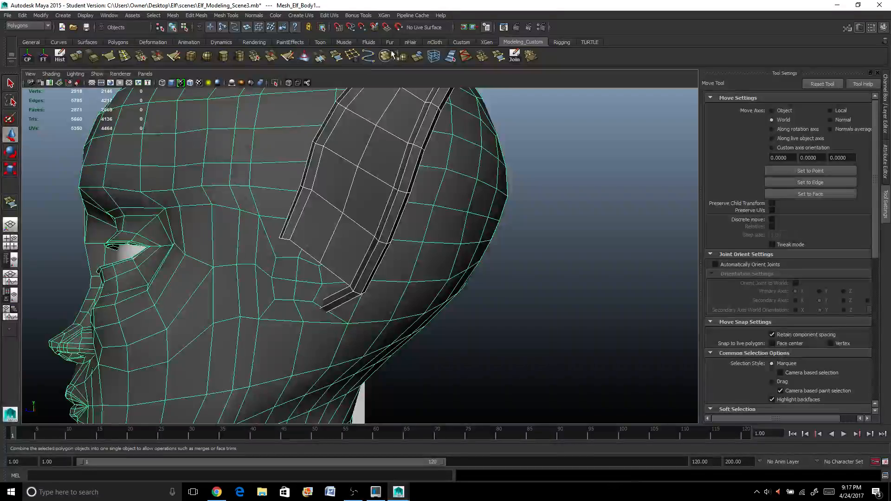
{"action": "key", "text": "r"}
Delete the two head faces directly behind the ear's lower end to open a hole for the join.
{"action": "scroll", "coordinate": [360, 185], "scroll_direction": "up", "scroll_amount": 3}
{"action": "left_click_drag", "start_coordinate": [360, 186], "coordinate": [253, 254], "text": "alt"}
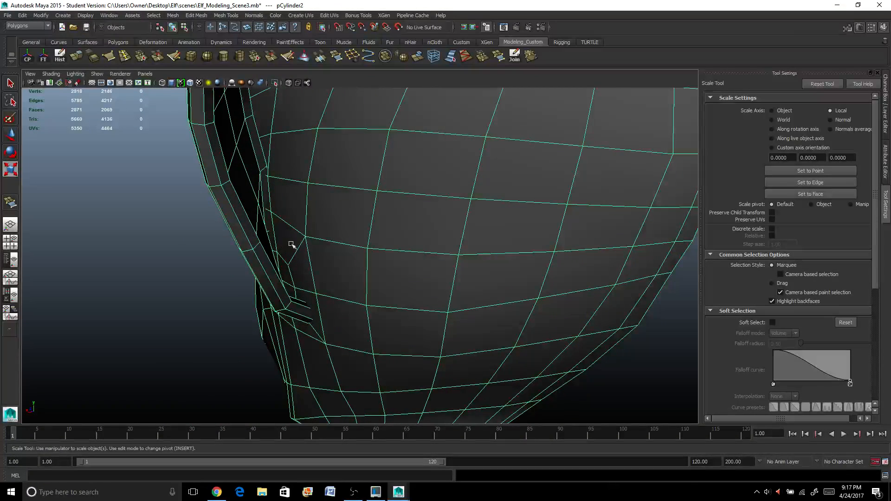
{"action": "scroll", "coordinate": [294, 244], "scroll_direction": "up", "scroll_amount": 2}
{"action": "right_click", "coordinate": [275, 248]}
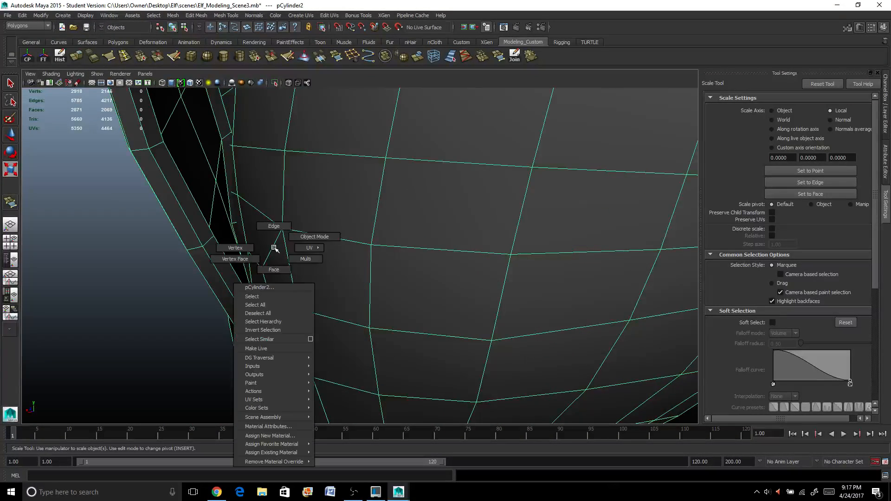
{"action": "left_click", "coordinate": [273, 259]}
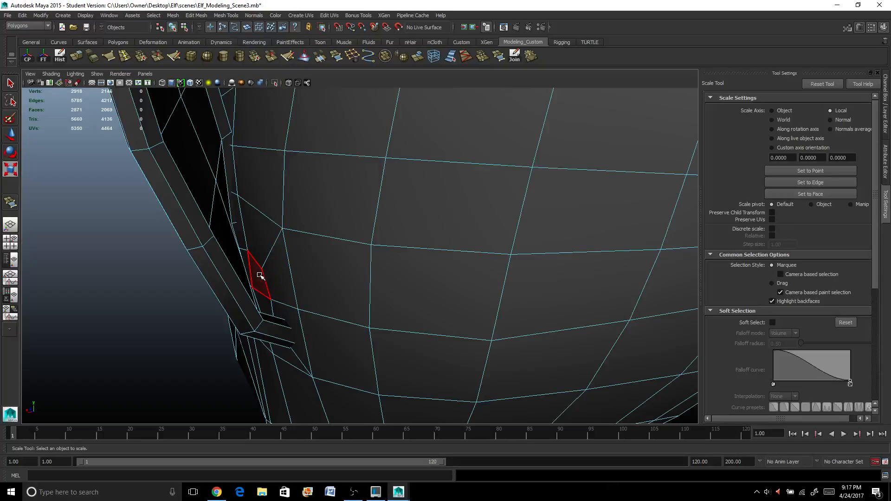
{"action": "left_click", "coordinate": [259, 276]}
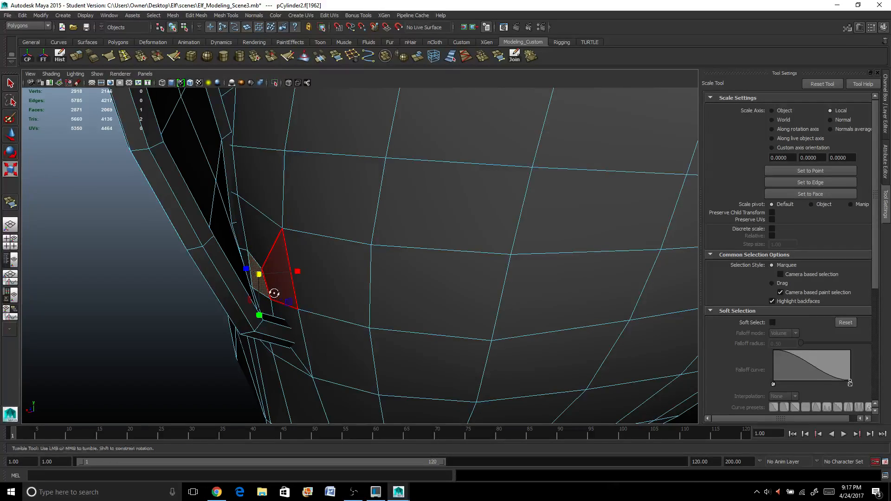
{"action": "mouse_move", "coordinate": [274, 293]}
{"action": "left_mouse_down", "text": "alt"}
{"action": "mouse_move", "coordinate": [273, 302]}
{"action": "mouse_move", "coordinate": [281, 297]}
{"action": "left_mouse_up", "text": "alt"}
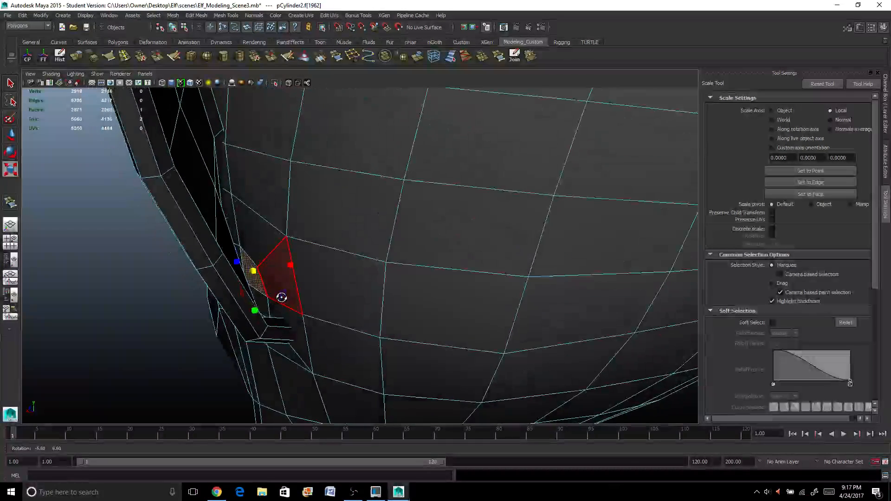
{"action": "left_click", "coordinate": [281, 283]}
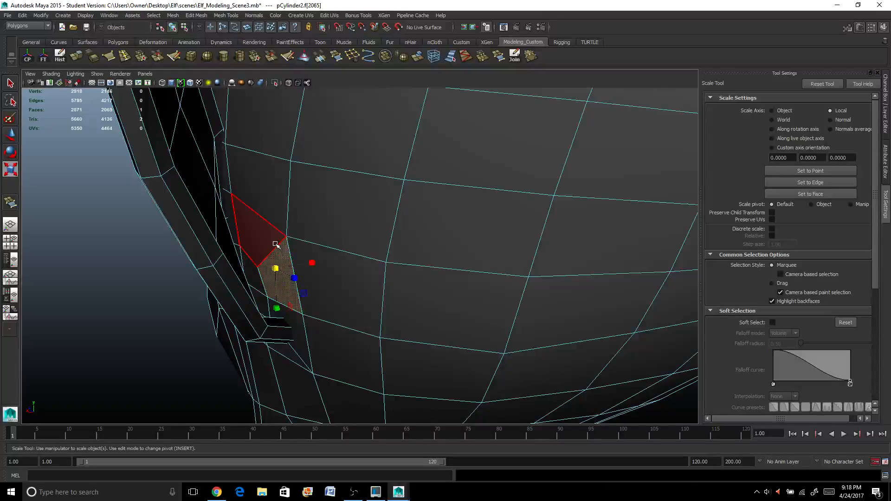
{"action": "left_click", "coordinate": [276, 245], "text": "shift"}
{"action": "key", "text": "Delete"}
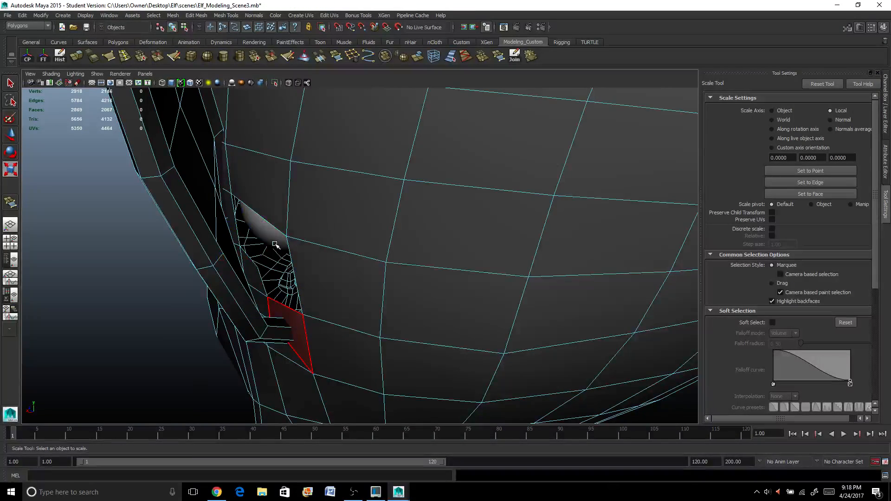
Use Target Weld to attach the ear's open lower edges to the matching edges of the four-face patch on the head.
{"action": "left_click_drag", "start_coordinate": [275, 251], "coordinate": [266, 310], "text": "alt"}
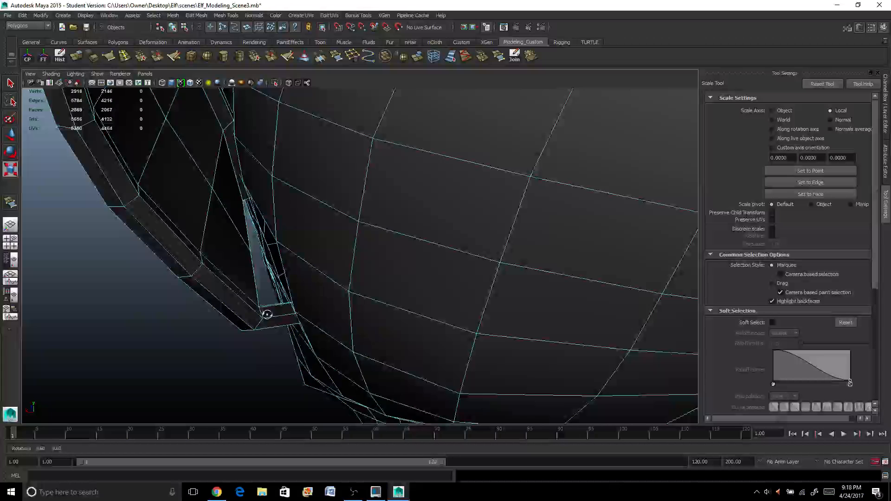
{"action": "right_click", "coordinate": [240, 246]}
{"action": "left_click", "coordinate": [240, 224]}
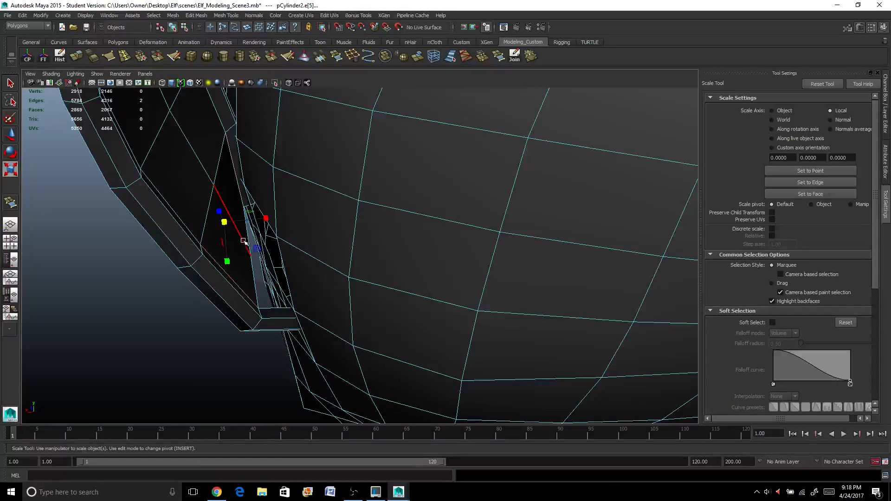
{"action": "left_click_drag", "start_coordinate": [240, 240], "coordinate": [617, 280], "text": "alt"}
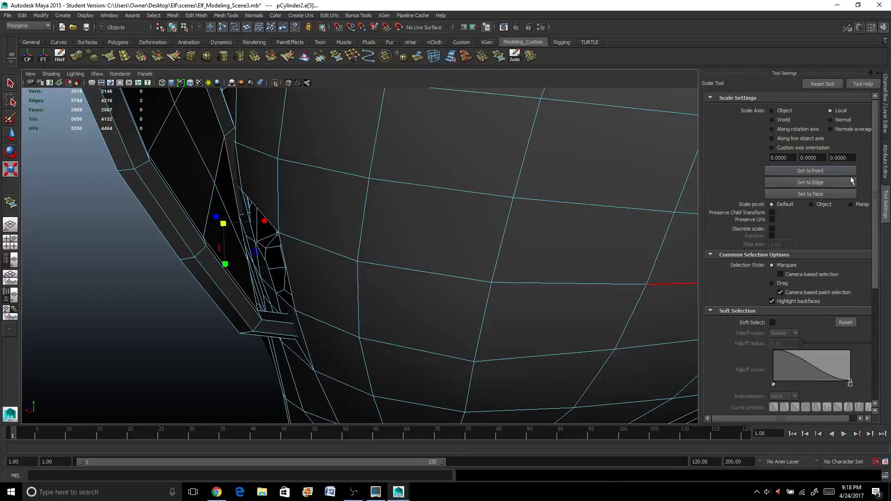
{"action": "left_click", "coordinate": [886, 133]}
{"action": "left_click", "coordinate": [847, 28]}
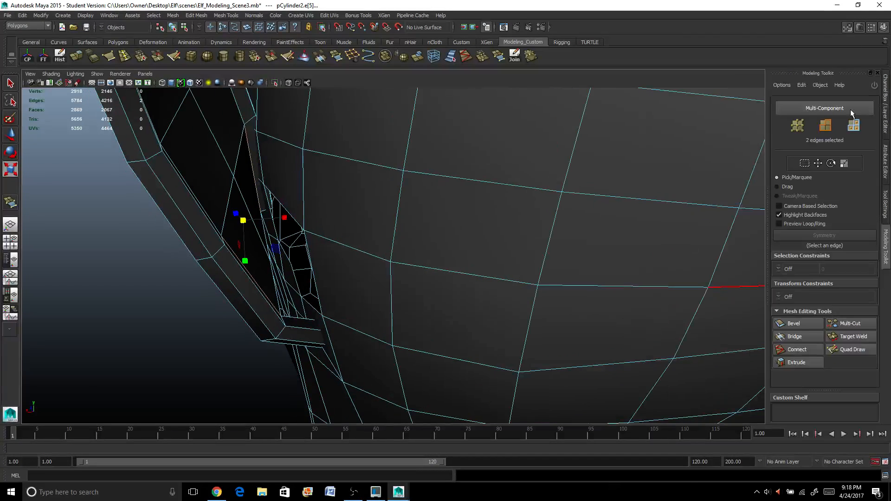
{"action": "left_click", "coordinate": [843, 337]}
{"action": "left_click_drag", "start_coordinate": [290, 284], "coordinate": [250, 262], "text": "alt"}
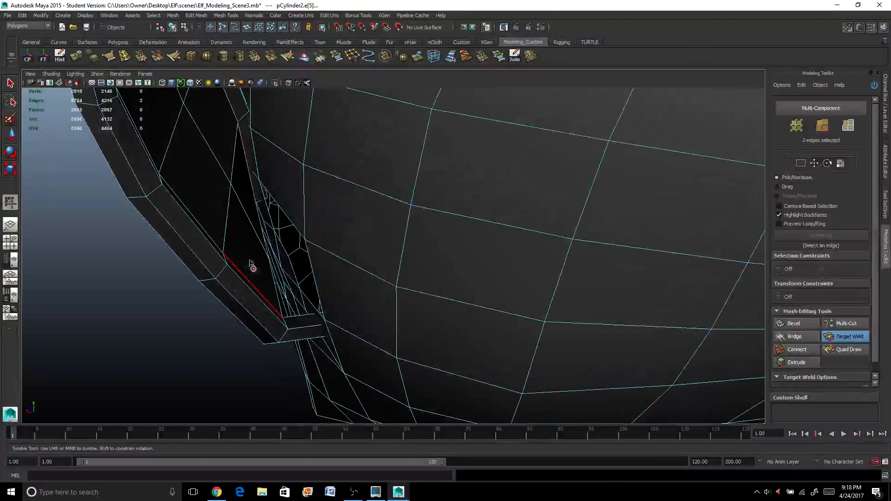
{"action": "left_click_drag", "start_coordinate": [294, 221], "coordinate": [430, 209]}
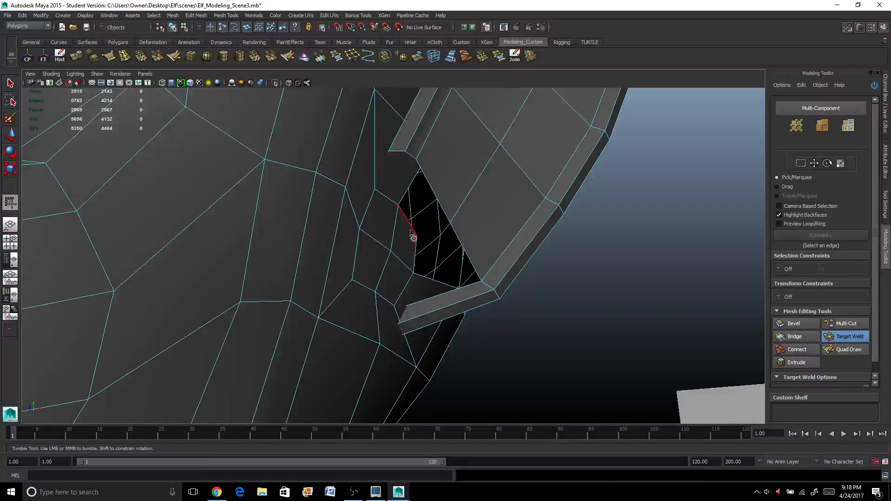
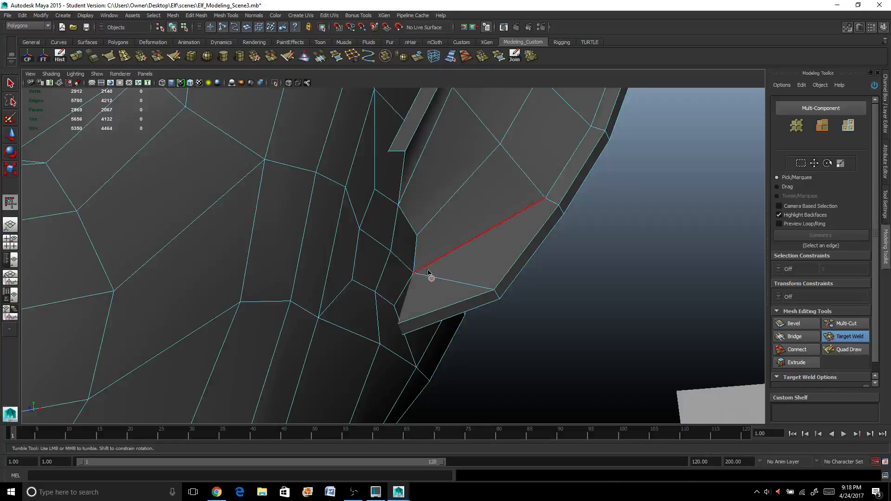
Return to object selection, reselect the combined mesh, and examine the welded seam and the remaining gap behind the ear.
{"action": "left_click_drag", "start_coordinate": [428, 273], "coordinate": [262, 260], "text": "alt"}
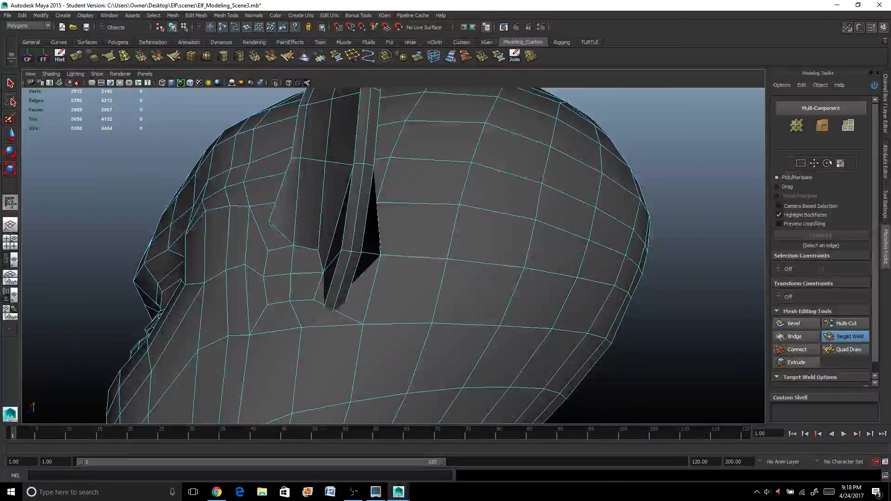
{"action": "key", "text": "q"}
{"action": "right_click_drag", "start_coordinate": [344, 210], "coordinate": [369, 192]}
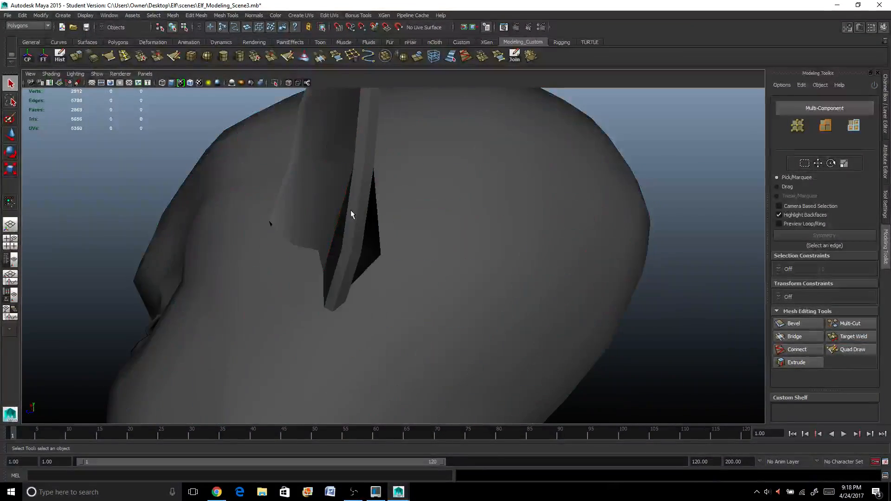
{"action": "mouse_move", "coordinate": [369, 191]}
{"action": "left_mouse_down", "text": "alt"}
{"action": "mouse_move", "coordinate": [357, 223]}
{"action": "mouse_move", "coordinate": [379, 276]}
{"action": "mouse_move", "coordinate": [417, 294]}
{"action": "mouse_move", "coordinate": [380, 247]}
{"action": "mouse_move", "coordinate": [427, 243]}
{"action": "left_mouse_up", "text": "alt"}
{"action": "scroll", "coordinate": [404, 240], "scroll_direction": "up", "scroll_amount": 4}
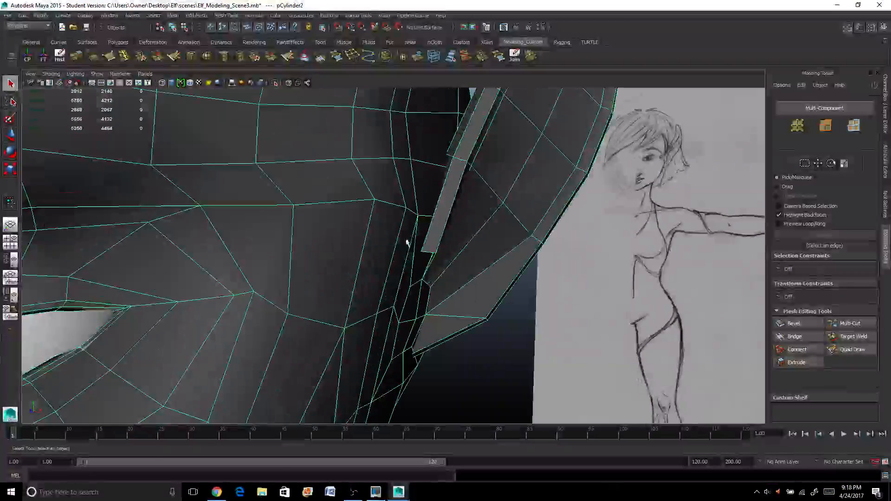
{"action": "scroll", "coordinate": [422, 252], "scroll_direction": "up", "scroll_amount": 2}
{"action": "left_click_drag", "start_coordinate": [424, 249], "coordinate": [413, 239], "text": "alt"}
{"action": "left_click_drag", "start_coordinate": [430, 297], "coordinate": [364, 286], "text": "alt"}
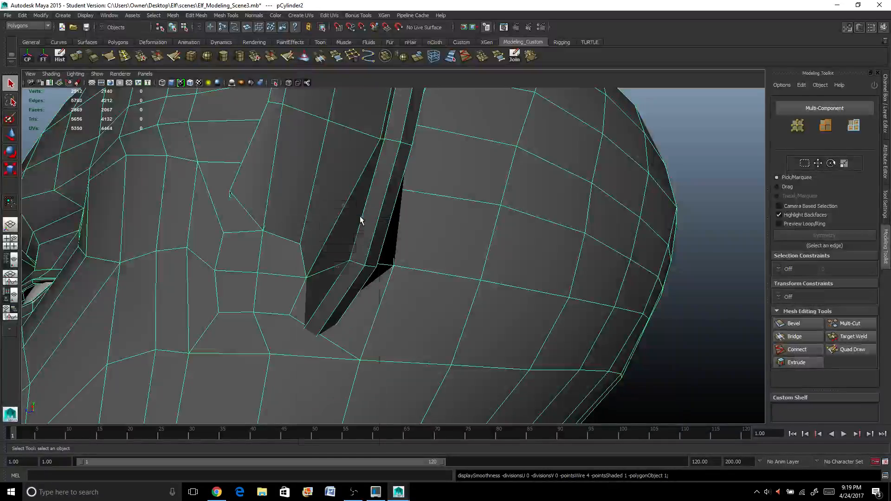
Preview the combined mesh smoothed to check the ear joint, and switch back to the unsmoothed display.
{"action": "scroll", "coordinate": [361, 221], "scroll_direction": "down", "scroll_amount": 4}
{"action": "scroll", "coordinate": [360, 221], "scroll_direction": "down", "scroll_amount": 4}
{"action": "key", "text": "3"}
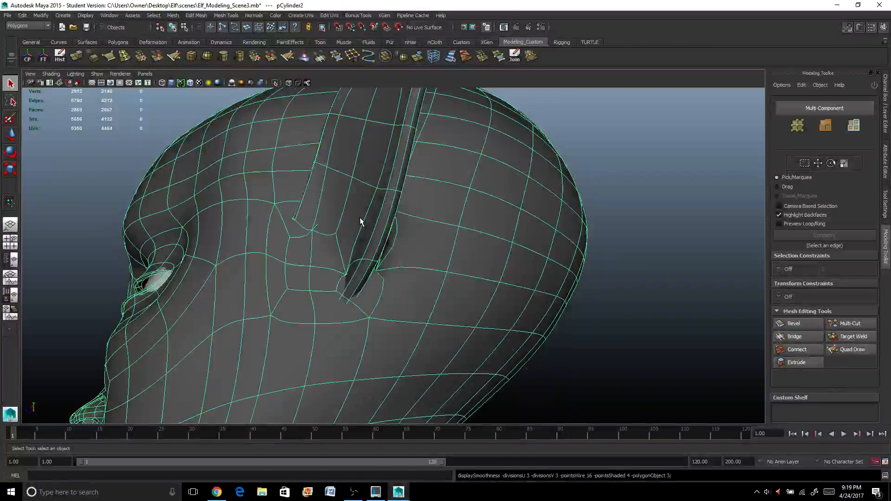
{"action": "left_click", "coordinate": [526, 339]}
{"action": "left_click_drag", "start_coordinate": [526, 340], "coordinate": [458, 357], "text": "alt"}
{"action": "scroll", "coordinate": [393, 319], "scroll_direction": "up", "scroll_amount": 5}
{"action": "left_click", "coordinate": [385, 292]}
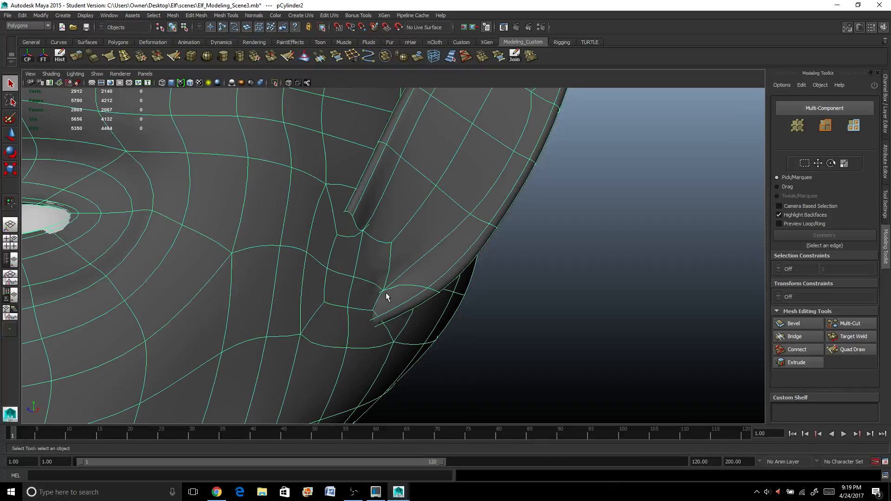
{"action": "key", "text": "1"}
{"action": "left_click_drag", "start_coordinate": [385, 292], "coordinate": [329, 290], "text": "alt"}
{"action": "scroll", "coordinate": [363, 210], "scroll_direction": "up", "scroll_amount": 3}
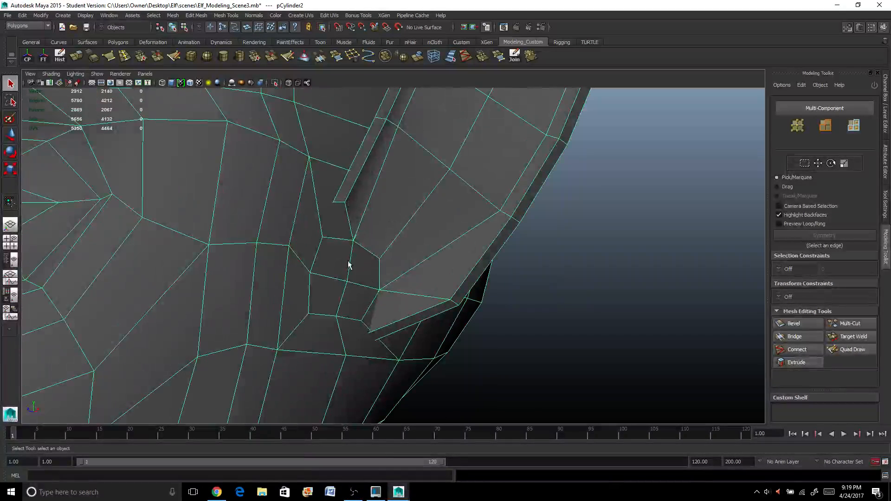
Extrude the four head faces in front of the ear's lower end and push them inward to start the ear canal.
{"action": "right_click_drag", "start_coordinate": [350, 261], "coordinate": [348, 279]}
{"action": "left_click", "coordinate": [344, 274]}
{"action": "left_click", "coordinate": [360, 274], "text": "shift"}
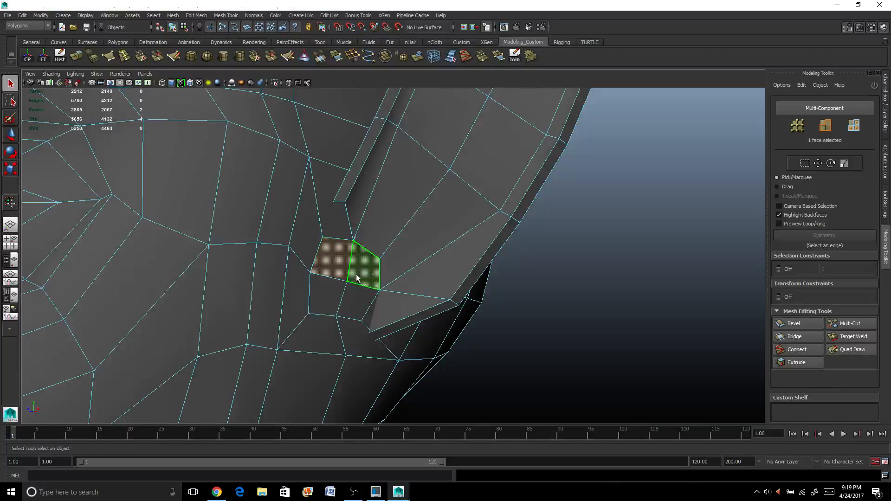
{"action": "left_click", "coordinate": [355, 298], "text": "shift"}
{"action": "left_click", "coordinate": [317, 302], "text": "shift"}
{"action": "scroll", "coordinate": [317, 302], "scroll_direction": "down", "scroll_amount": 3}
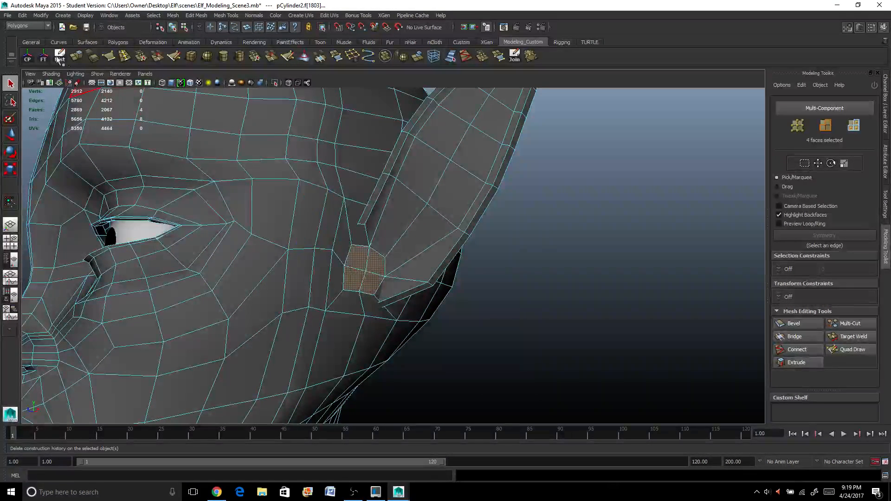
{"action": "left_click", "coordinate": [75, 57]}
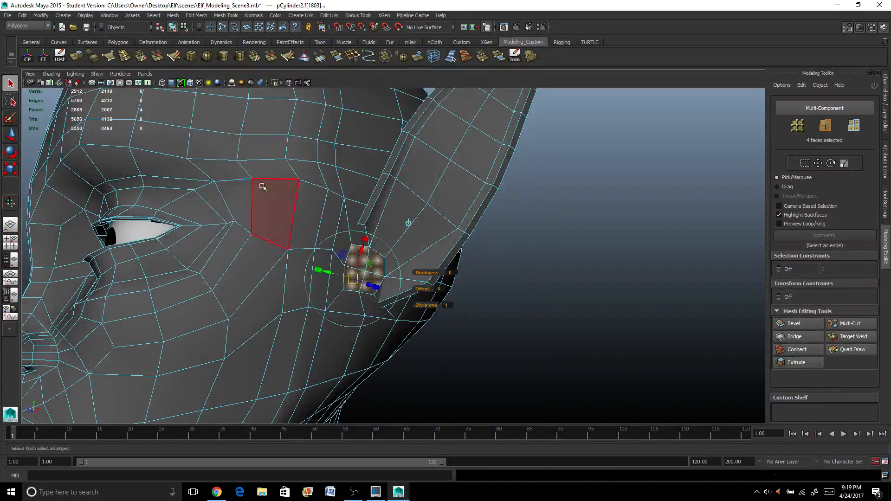
{"action": "left_click", "coordinate": [365, 240]}
{"action": "mouse_move", "coordinate": [354, 276]}
{"action": "left_mouse_down"}
{"action": "mouse_move", "coordinate": [335, 288]}
{"action": "mouse_move", "coordinate": [410, 301]}
{"action": "left_mouse_up"}
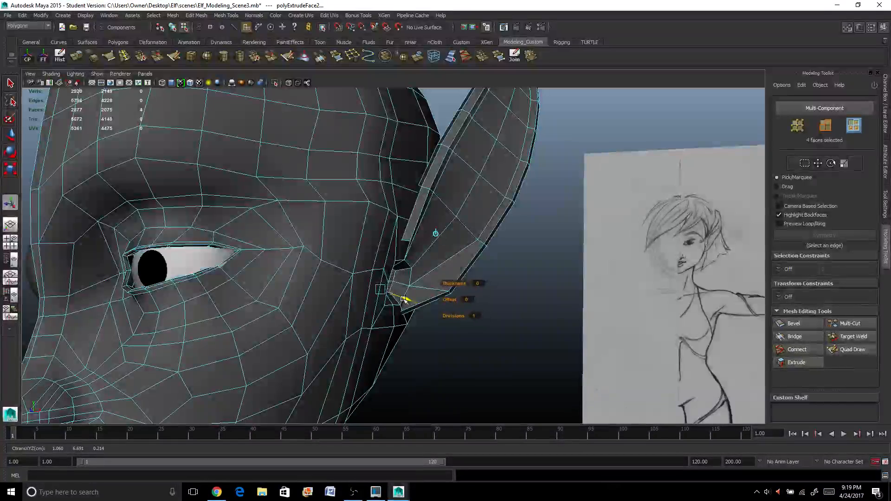
Extrude the same four ear canal faces a second time and move them deeper into the head.
{"action": "key", "text": "w"}
{"action": "scroll", "coordinate": [363, 300], "scroll_direction": "up", "scroll_amount": 5}
{"action": "left_click", "coordinate": [362, 300]}
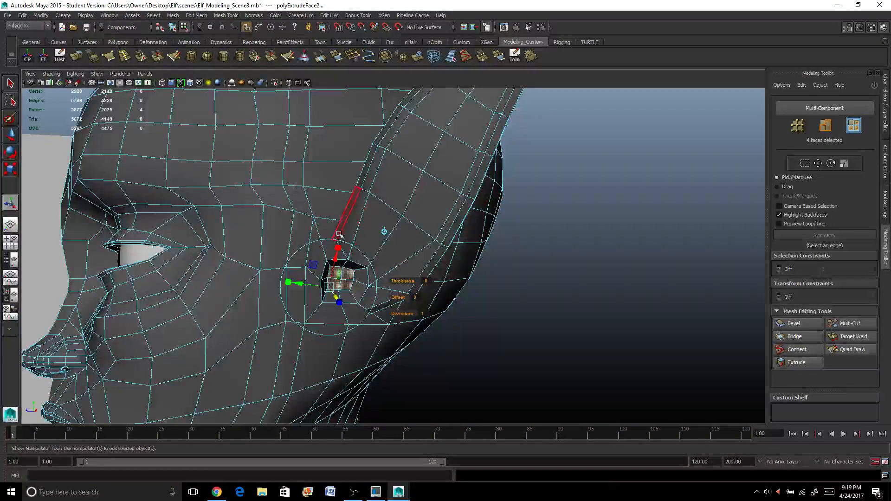
{"action": "key", "text": "ctrl+e"}
{"action": "left_click_drag", "start_coordinate": [358, 249], "coordinate": [352, 254], "text": "alt"}
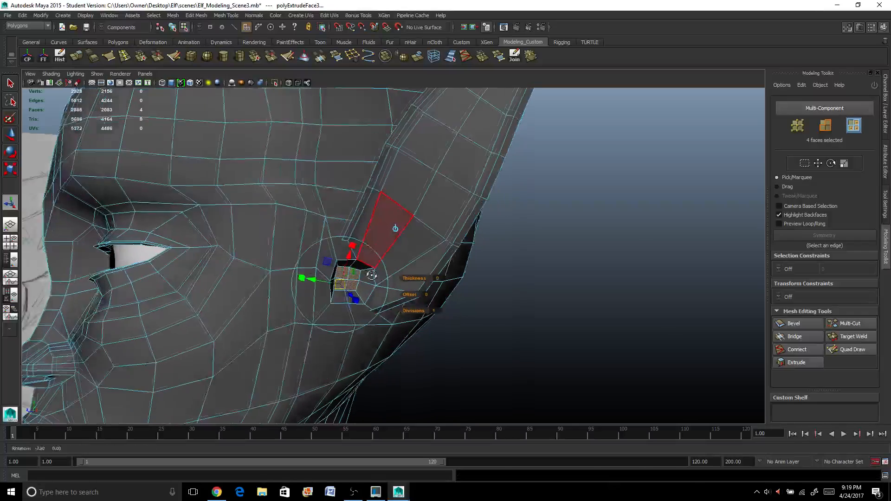
{"action": "left_click_drag", "start_coordinate": [350, 303], "coordinate": [323, 276]}
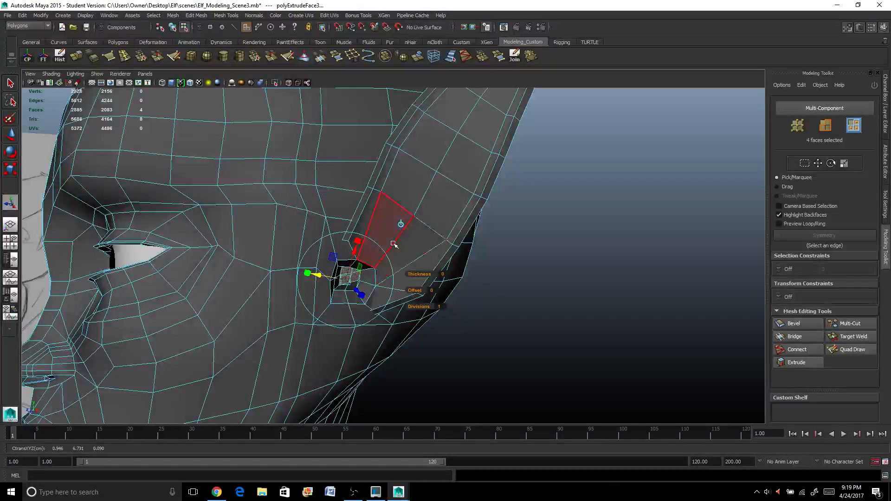
Select the two faces on the rear wall of the ear canal and move them front-to-back to reshape the cavity.
{"action": "left_click", "coordinate": [371, 246]}
{"action": "scroll", "coordinate": [347, 280], "scroll_direction": "up", "scroll_amount": 3}
{"action": "left_click", "coordinate": [358, 281]}
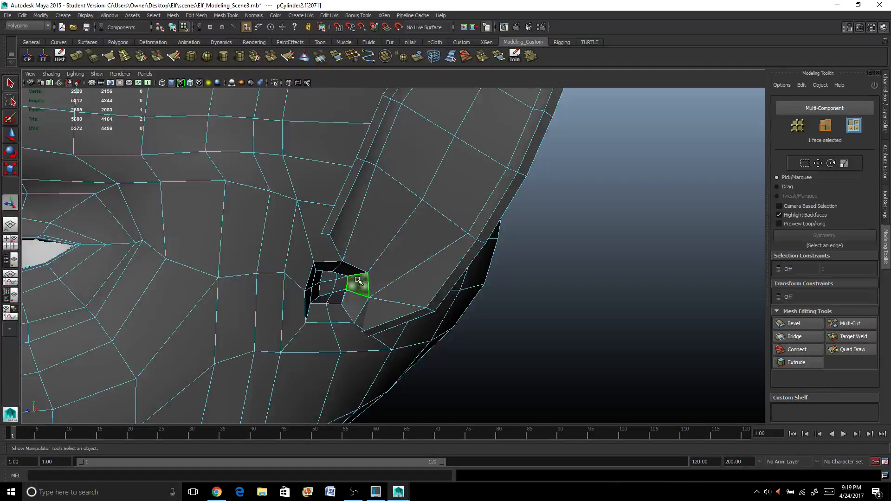
{"action": "key", "text": "w"}
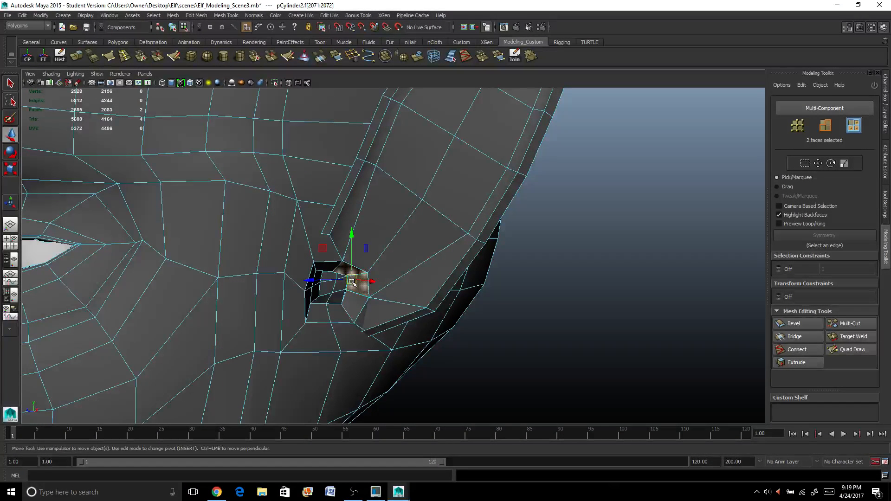
{"action": "left_click_drag", "start_coordinate": [318, 281], "coordinate": [317, 302]}
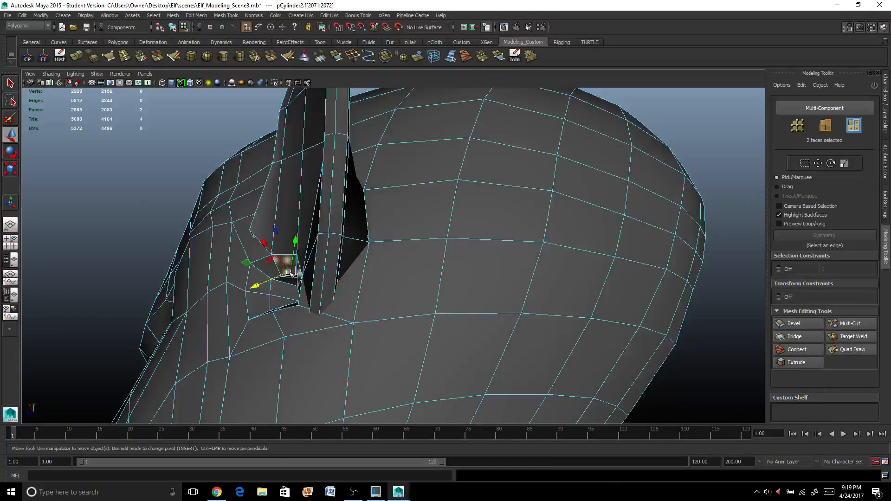
Select the six vertices at the ear's lower front tip and move them forward along the side of the head.
{"action": "right_click_drag", "start_coordinate": [314, 284], "coordinate": [353, 266]}
{"action": "left_click_drag", "start_coordinate": [311, 326], "coordinate": [413, 316], "text": "alt"}
{"action": "scroll", "coordinate": [313, 328], "scroll_direction": "up", "scroll_amount": 3}
{"action": "right_click_drag", "start_coordinate": [468, 357], "coordinate": [438, 281]}
{"action": "left_click_drag", "start_coordinate": [469, 358], "coordinate": [423, 312], "text": "alt"}
{"action": "left_click_drag", "start_coordinate": [423, 311], "coordinate": [449, 357], "text": "shift"}
{"action": "left_click_drag", "start_coordinate": [531, 417], "coordinate": [384, 416], "text": "alt"}
{"action": "scroll", "coordinate": [384, 416], "scroll_direction": "down", "scroll_amount": 3}
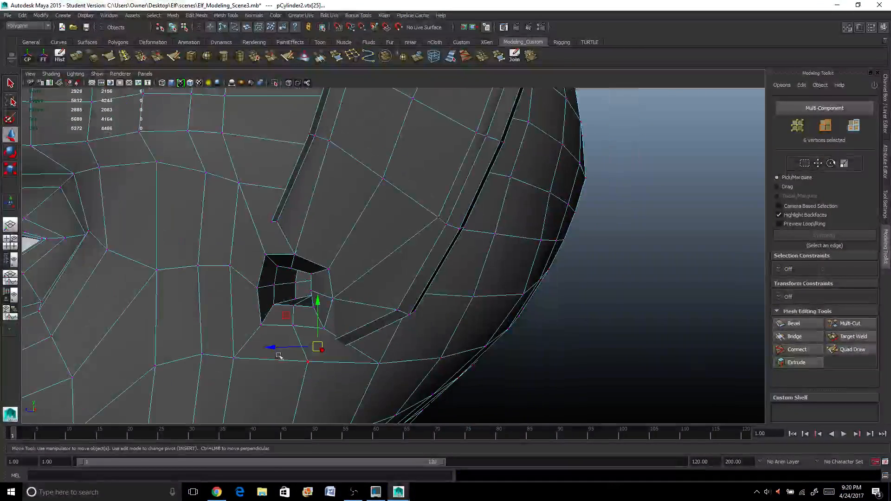
{"action": "left_click", "coordinate": [270, 347]}
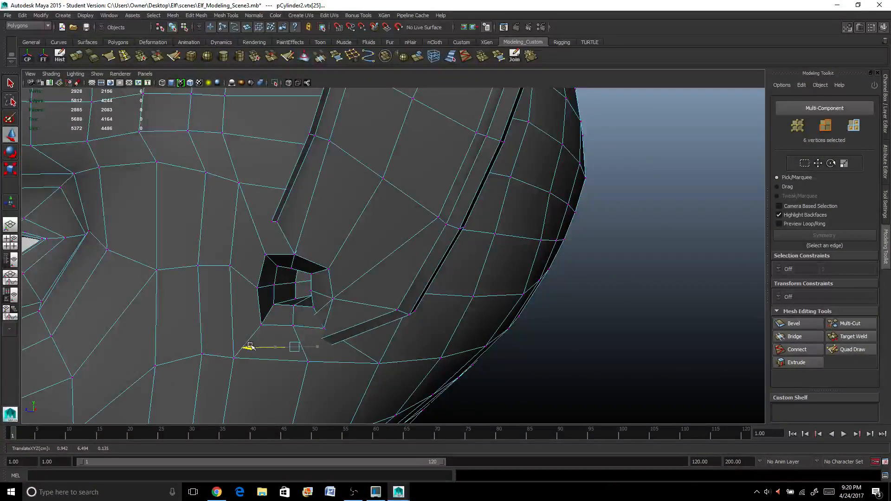
{"action": "left_click_drag", "start_coordinate": [250, 347], "coordinate": [220, 338]}
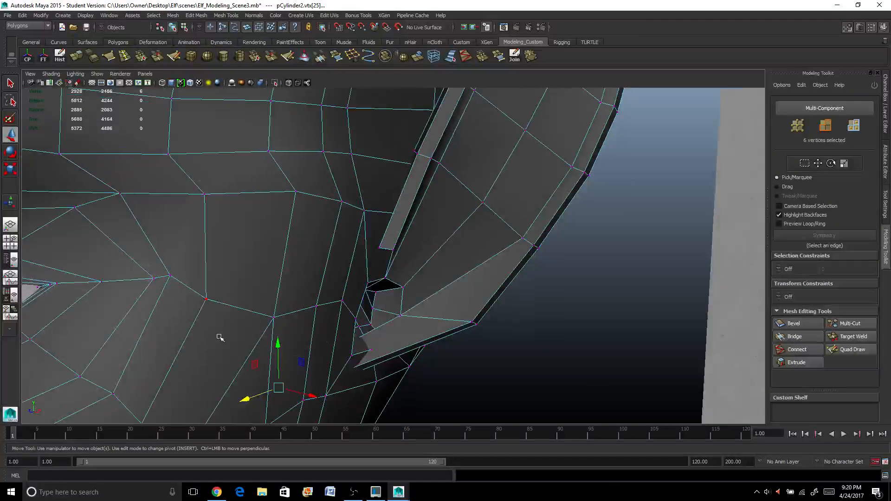
Raise the six ear tip vertices slightly and pull them outward from the cheek.
{"action": "mouse_move", "coordinate": [280, 345]}
{"action": "left_mouse_down"}
{"action": "mouse_move", "coordinate": [276, 339]}
{"action": "mouse_move", "coordinate": [297, 344]}
{"action": "left_mouse_up"}
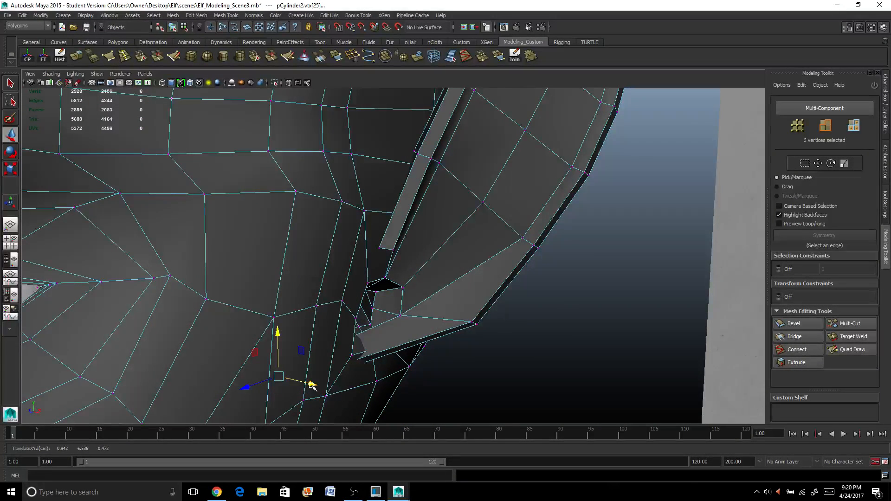
{"action": "left_click_drag", "start_coordinate": [312, 386], "coordinate": [351, 392]}
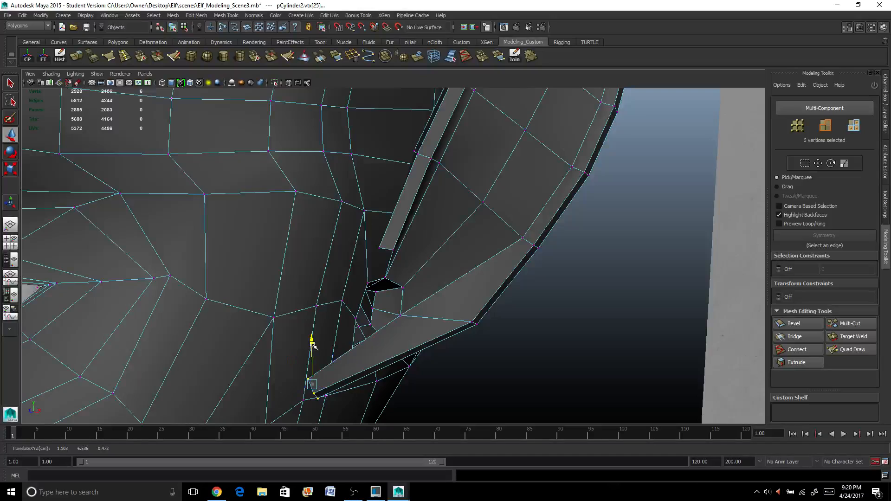
{"action": "left_click_drag", "start_coordinate": [314, 345], "coordinate": [329, 335]}
{"action": "left_click_drag", "start_coordinate": [326, 381], "coordinate": [352, 365], "text": "alt"}
{"action": "key", "text": "e"}
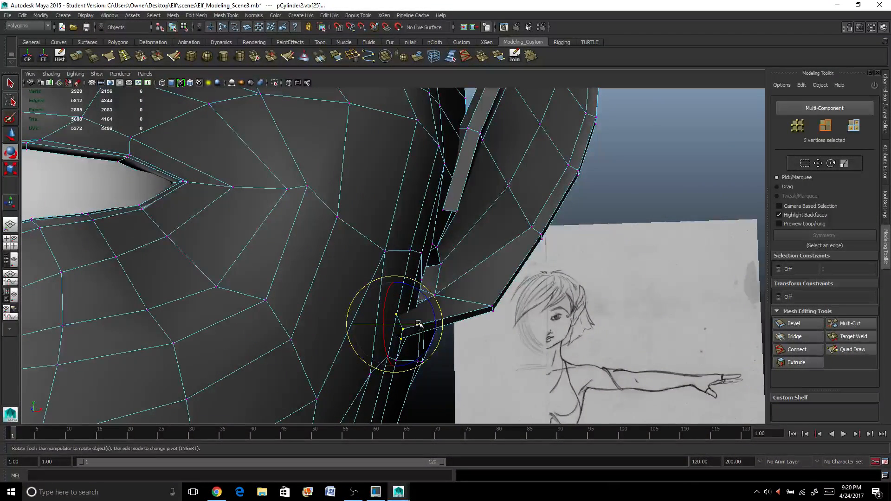
{"action": "left_click_drag", "start_coordinate": [418, 323], "coordinate": [388, 333]}
{"action": "key", "text": "ctrl+z"}
{"action": "key", "text": "w"}
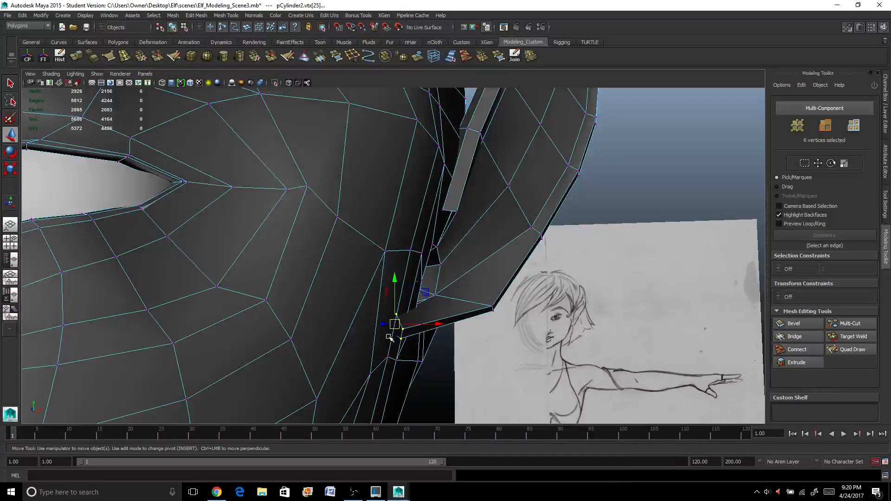
Scale the six ear tip vertices, move them closer to the head, and shift them backward and down below the ear canal.
{"action": "key", "text": "r"}
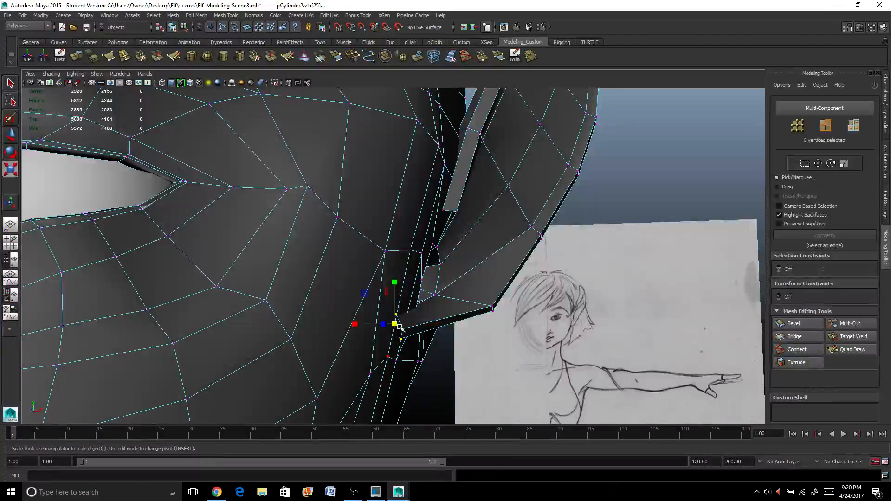
{"action": "left_click_drag", "start_coordinate": [394, 322], "coordinate": [413, 323]}
{"action": "key", "text": "w"}
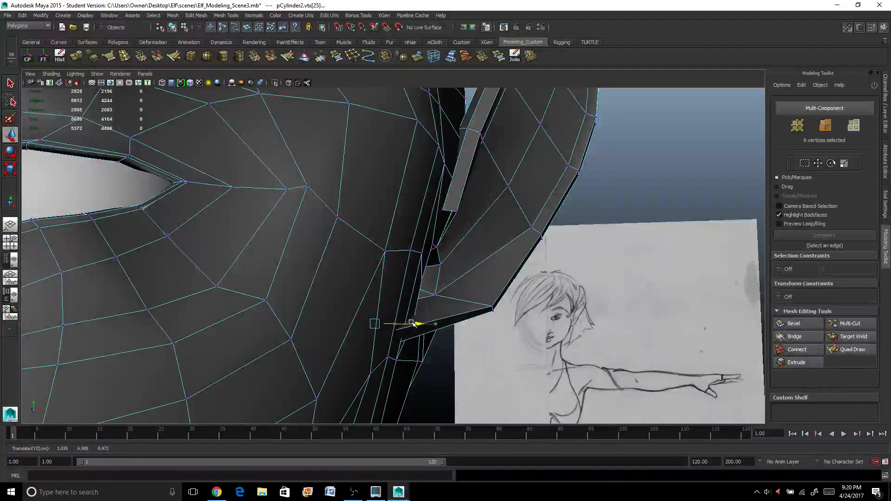
{"action": "left_click_drag", "start_coordinate": [478, 337], "coordinate": [430, 342], "text": "alt"}
{"action": "scroll", "coordinate": [327, 316], "scroll_direction": "down", "scroll_amount": 3}
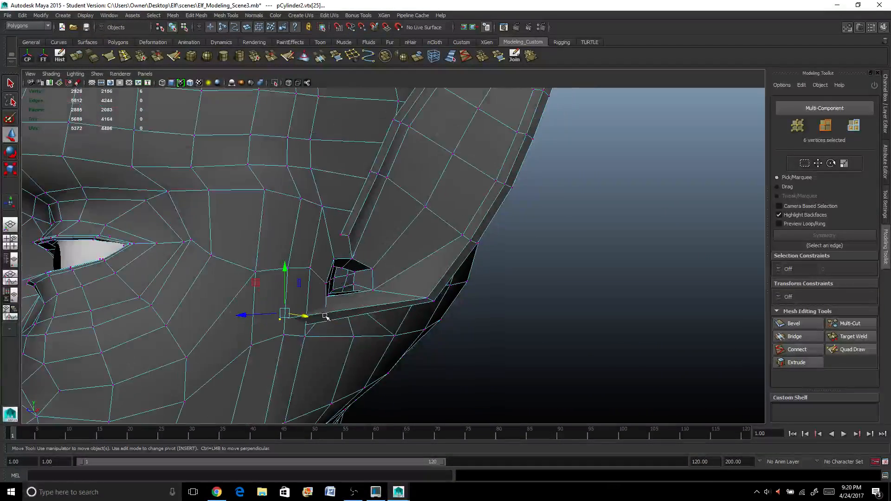
{"action": "left_click_drag", "start_coordinate": [429, 298], "coordinate": [372, 299], "text": "alt"}
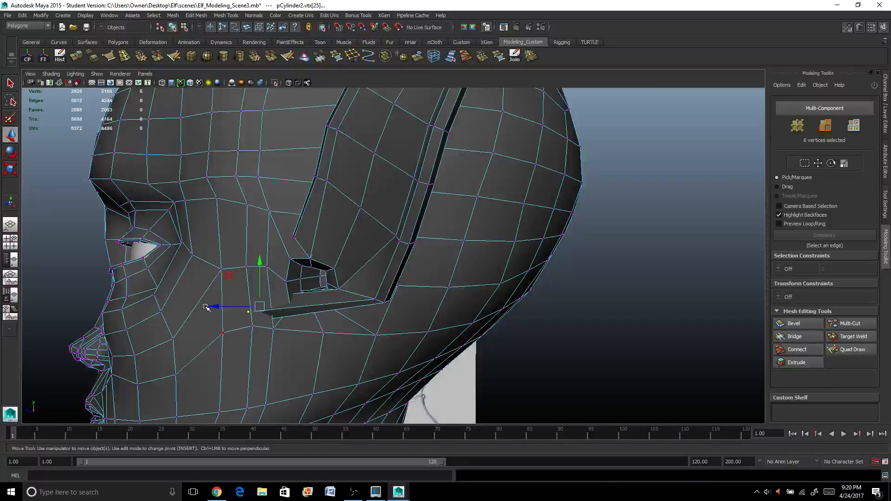
{"action": "left_click_drag", "start_coordinate": [206, 307], "coordinate": [229, 306]}
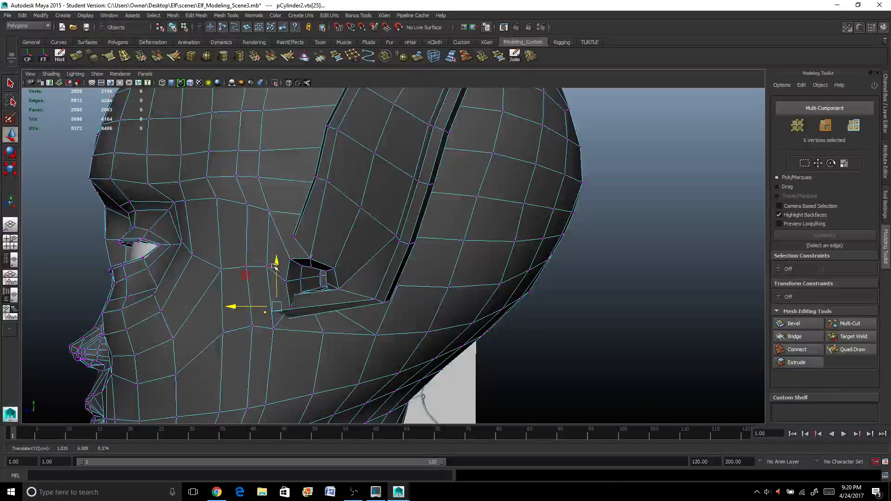
{"action": "left_click_drag", "start_coordinate": [274, 266], "coordinate": [294, 306]}
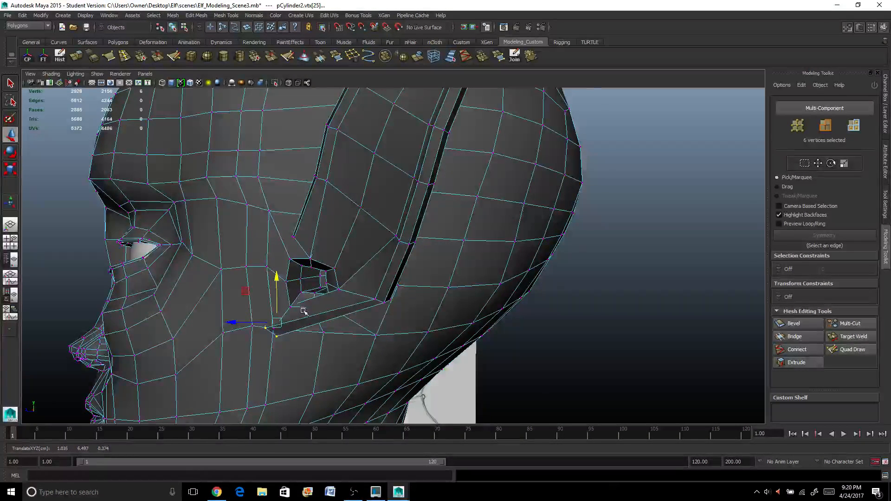
Insert an edge loop across the stretched lower end of the ear, between its front tip and the ear canal.
{"action": "scroll", "coordinate": [304, 311], "scroll_direction": "up", "scroll_amount": 1}
{"action": "left_click_drag", "start_coordinate": [212, 334], "coordinate": [292, 339]}
{"action": "scroll", "coordinate": [278, 346], "scroll_direction": "up", "scroll_amount": 3}
{"action": "scroll", "coordinate": [291, 339], "scroll_direction": "up", "scroll_amount": 1}
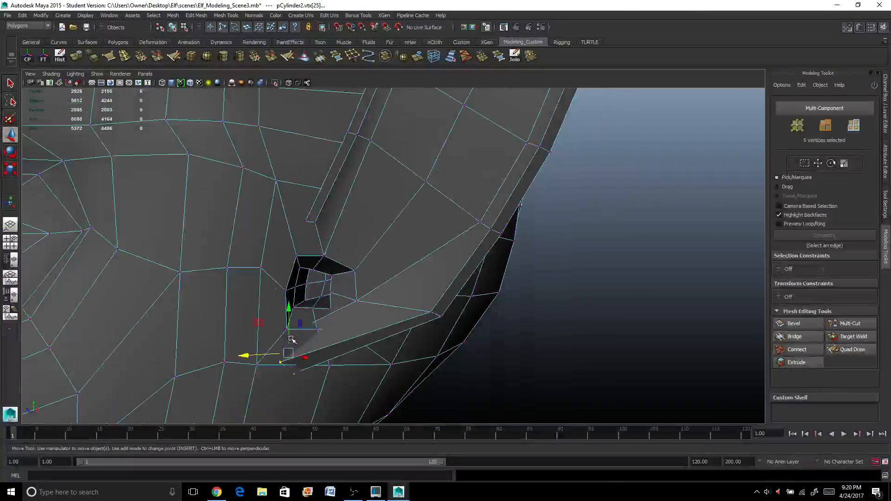
{"action": "left_click", "coordinate": [122, 58]}
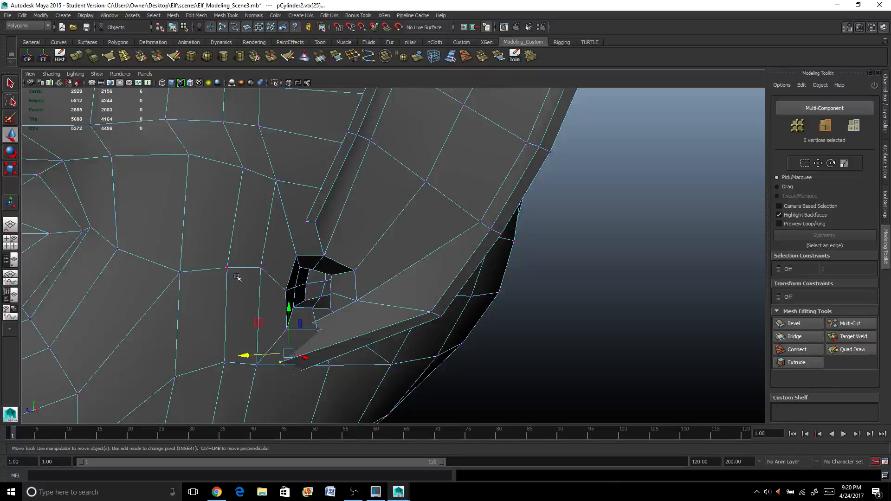
{"action": "left_click", "coordinate": [351, 342]}
{"action": "left_click_drag", "start_coordinate": [352, 341], "coordinate": [357, 359], "text": "alt"}
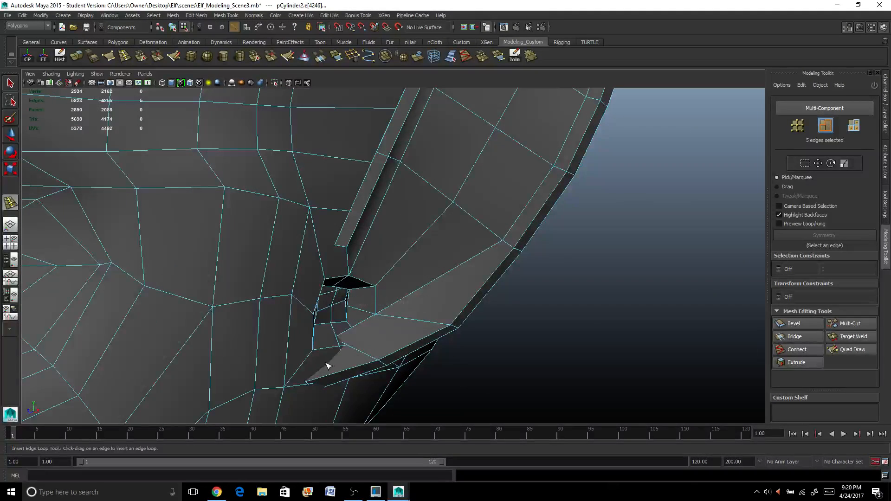
Move the single vertex at the ear's lower front tip sideways against the head surface, and return to object selection.
{"action": "key", "text": "q"}
{"action": "left_click", "coordinate": [11, 84]}
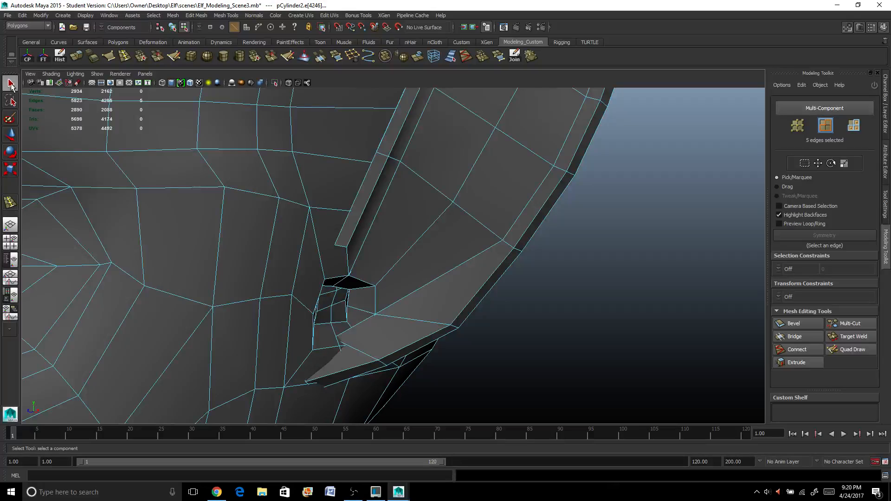
{"action": "right_click_drag", "start_coordinate": [314, 297], "coordinate": [278, 284]}
{"action": "key", "text": "w"}
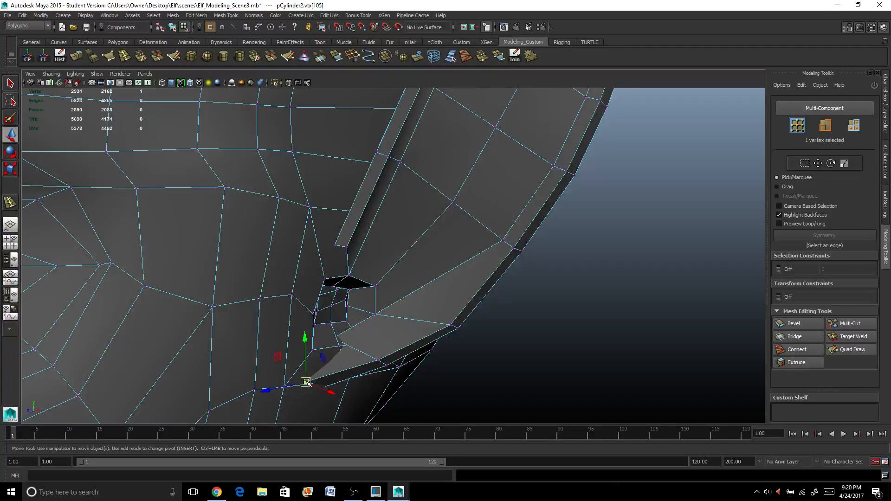
{"action": "left_click_drag", "start_coordinate": [307, 384], "coordinate": [348, 393], "text": "alt"}
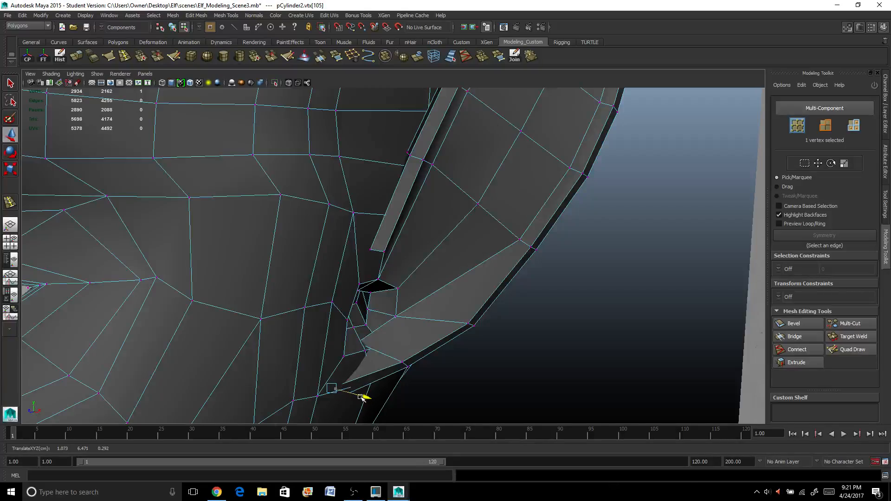
{"action": "right_click_drag", "start_coordinate": [427, 327], "coordinate": [461, 265]}
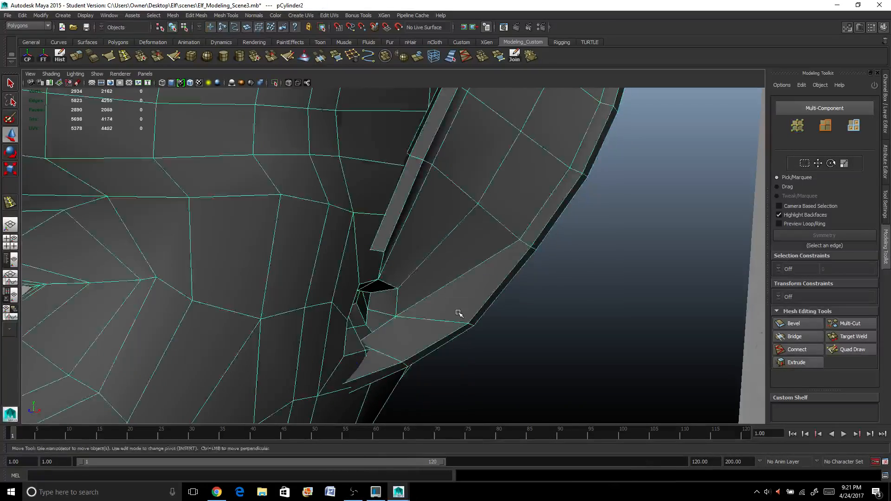
{"action": "scroll", "coordinate": [458, 314], "scroll_direction": "down", "scroll_amount": 2}
{"action": "left_click_drag", "start_coordinate": [459, 314], "coordinate": [424, 308], "text": "alt"}
{"action": "scroll", "coordinate": [406, 275], "scroll_direction": "up", "scroll_amount": 5}
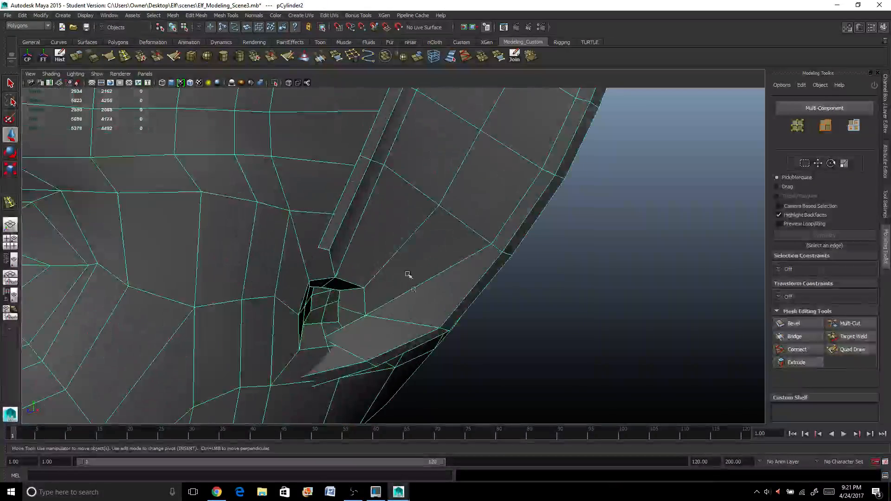
{"action": "left_click_drag", "start_coordinate": [406, 275], "coordinate": [390, 265], "text": "alt"}
Select the vertices at the lower end of the ear's front rim and move them into the head.
{"action": "right_click_drag", "start_coordinate": [288, 226], "coordinate": [275, 232]}
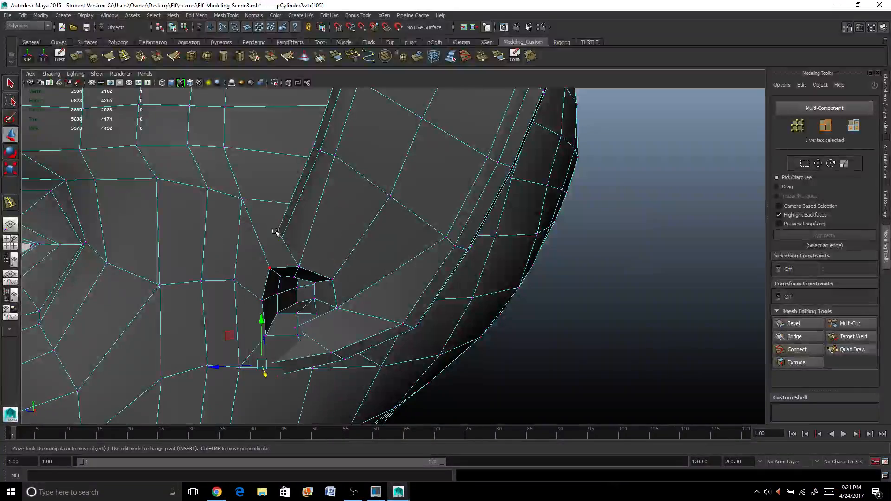
{"action": "left_click_drag", "start_coordinate": [286, 242], "coordinate": [422, 199]}
{"action": "scroll", "coordinate": [437, 224], "scroll_direction": "down", "scroll_amount": 5}
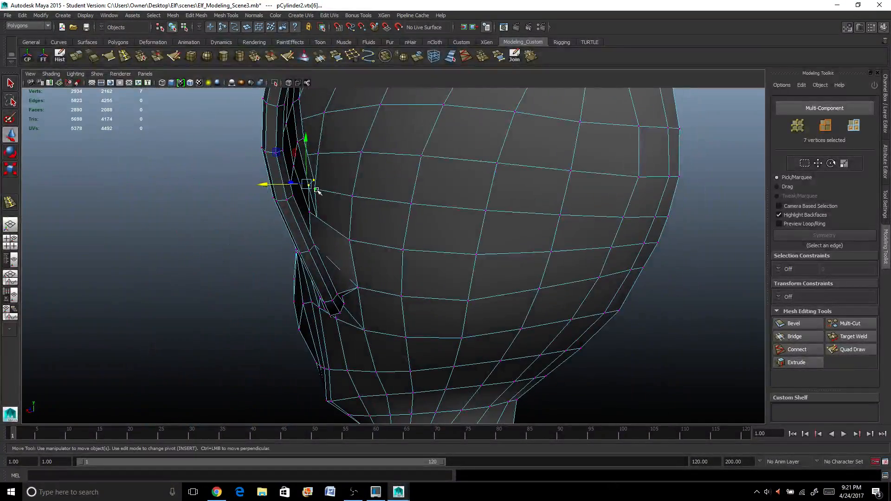
{"action": "left_click", "coordinate": [317, 189], "text": "shift"}
Select the edge loop crossing the lower half of the ear and try moving it to a new position.
{"action": "right_click_drag", "start_coordinate": [422, 198], "coordinate": [424, 194]}
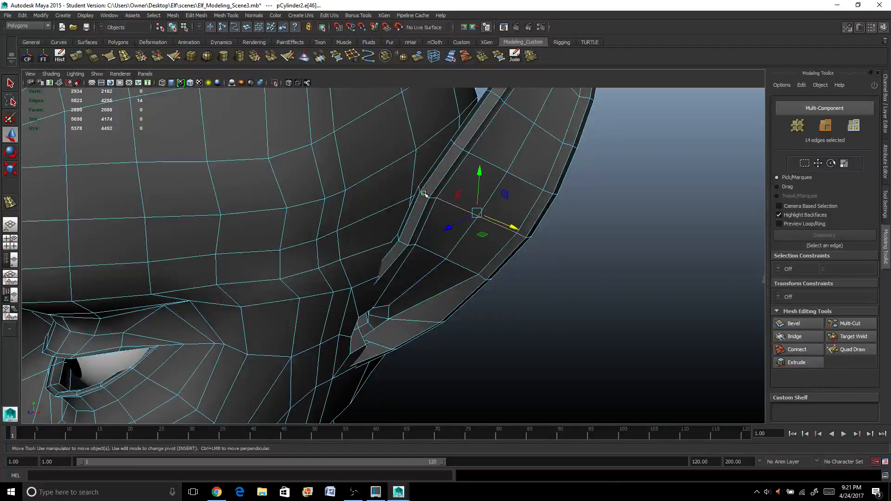
{"action": "left_click_drag", "start_coordinate": [474, 208], "coordinate": [577, 258]}
{"action": "key", "text": "ctrl+z"}
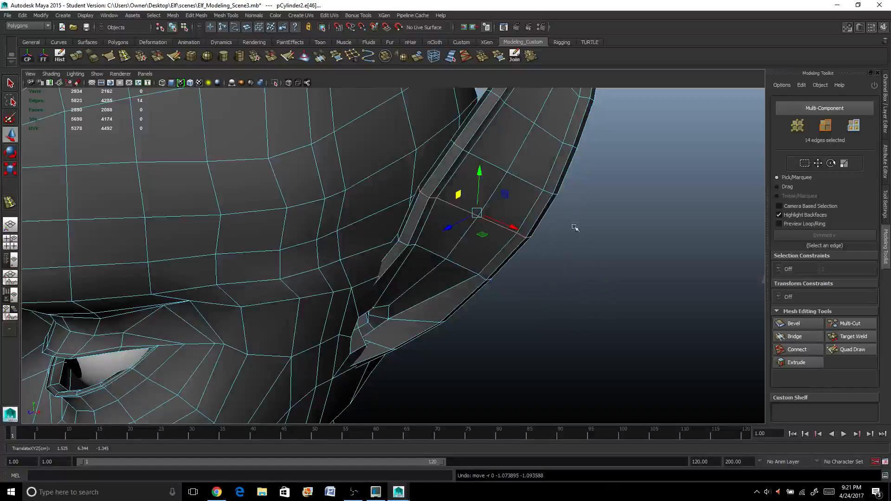
Clear the ear's edge selection, return to object selection and inspect the shaded ear from the side and front.
{"action": "mouse_move", "coordinate": [577, 209]}
{"action": "left_mouse_down"}
{"action": "mouse_move", "coordinate": [461, 252]}
{"action": "mouse_move", "coordinate": [485, 261]}
{"action": "mouse_move", "coordinate": [408, 229]}
{"action": "mouse_move", "coordinate": [399, 273]}
{"action": "mouse_move", "coordinate": [352, 279]}
{"action": "mouse_move", "coordinate": [368, 282]}
{"action": "mouse_move", "coordinate": [371, 242]}
{"action": "left_mouse_up"}
{"action": "scroll", "coordinate": [448, 269], "scroll_direction": "down", "scroll_amount": 5}
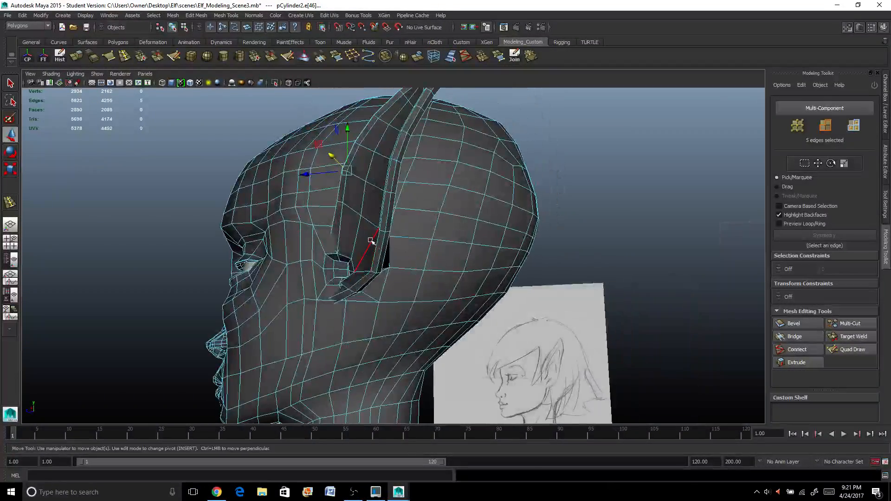
{"action": "mouse_move", "coordinate": [371, 242]}
{"action": "right_mouse_down"}
{"action": "mouse_move", "coordinate": [377, 232]}
{"action": "mouse_move", "coordinate": [360, 248]}
{"action": "mouse_move", "coordinate": [374, 230]}
{"action": "right_mouse_up"}
{"action": "left_click", "coordinate": [373, 231]}
{"action": "left_click_drag", "start_coordinate": [373, 230], "coordinate": [473, 292], "text": "alt"}
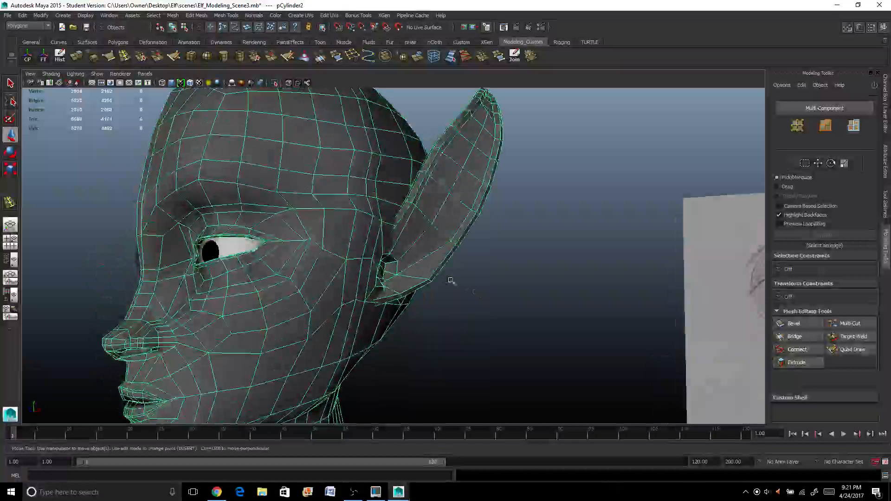
{"action": "left_click", "coordinate": [477, 293]}
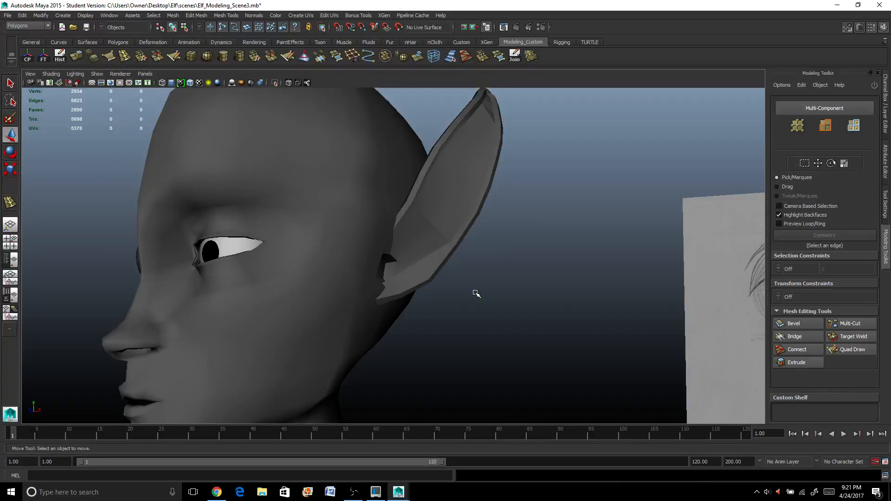
Select the head mesh, soften its edge normals, and clear the selection.
{"action": "left_click", "coordinate": [420, 276]}
{"action": "mouse_move", "coordinate": [418, 276]}
{"action": "left_mouse_down", "text": "alt"}
{"action": "mouse_move", "coordinate": [468, 324]}
{"action": "mouse_move", "coordinate": [390, 327]}
{"action": "mouse_move", "coordinate": [491, 325]}
{"action": "mouse_move", "coordinate": [400, 325]}
{"action": "mouse_move", "coordinate": [466, 322]}
{"action": "left_mouse_up", "text": "alt"}
{"action": "left_click", "coordinate": [467, 324]}
{"action": "left_click", "coordinate": [334, 215]}
{"action": "scroll", "coordinate": [334, 215], "scroll_direction": "up", "scroll_amount": 3}
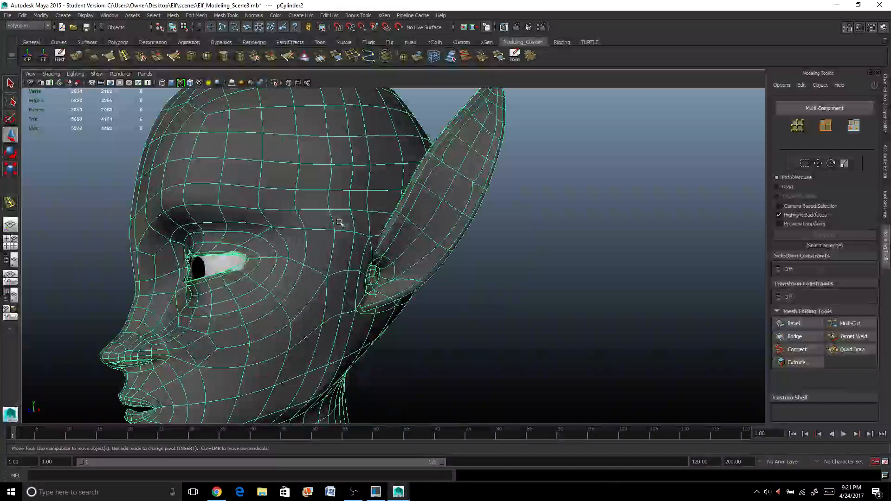
{"action": "left_click", "coordinate": [254, 15]}
{"action": "left_click", "coordinate": [284, 103]}
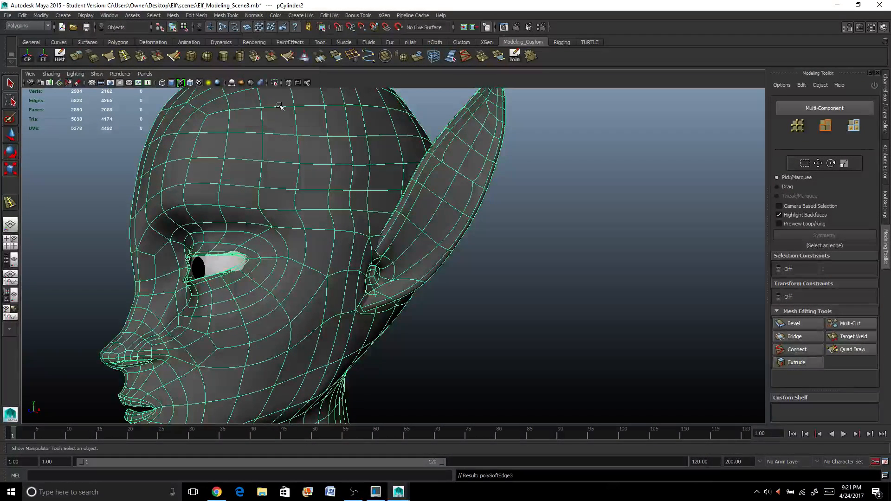
{"action": "left_click", "coordinate": [512, 263]}
Select the run of edges down the middle of the inner ear and try moving it.
{"action": "scroll", "coordinate": [512, 263], "scroll_direction": "down", "scroll_amount": 3}
{"action": "mouse_move", "coordinate": [513, 263]}
{"action": "left_mouse_down", "text": "alt"}
{"action": "mouse_move", "coordinate": [455, 283]}
{"action": "mouse_move", "coordinate": [372, 285]}
{"action": "mouse_move", "coordinate": [510, 278]}
{"action": "left_mouse_up", "text": "alt"}
{"action": "left_click", "coordinate": [444, 224]}
{"action": "scroll", "coordinate": [444, 215], "scroll_direction": "up", "scroll_amount": 4}
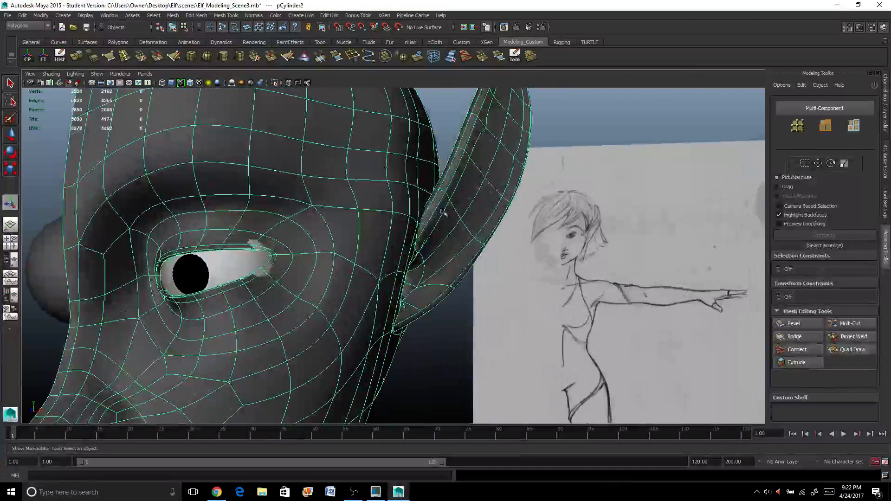
{"action": "scroll", "coordinate": [428, 214], "scroll_direction": "up", "scroll_amount": 5}
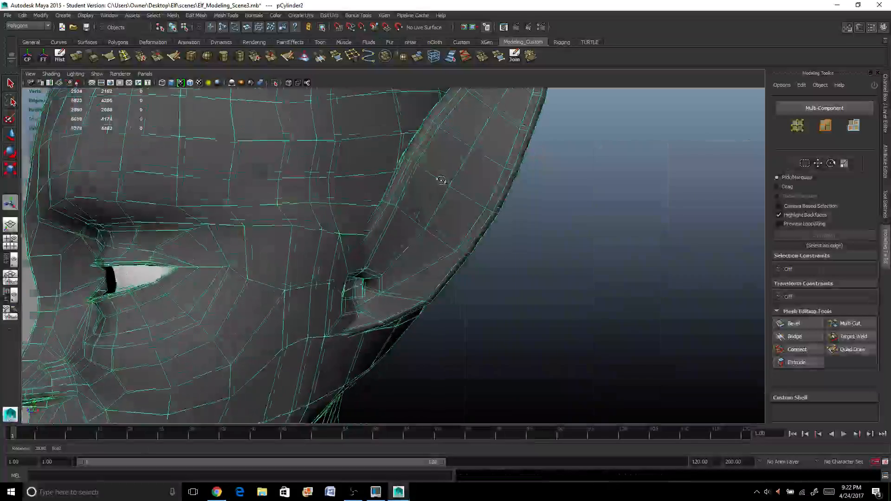
{"action": "right_click_drag", "start_coordinate": [433, 205], "coordinate": [441, 189]}
{"action": "left_click", "coordinate": [445, 197]}
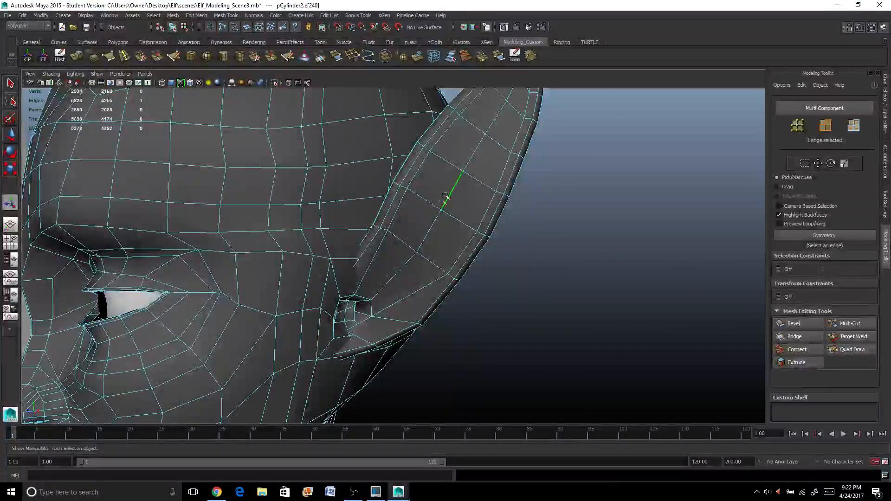
{"action": "left_click", "coordinate": [433, 215], "text": "shift"}
{"action": "left_click", "coordinate": [474, 150], "text": "shift"}
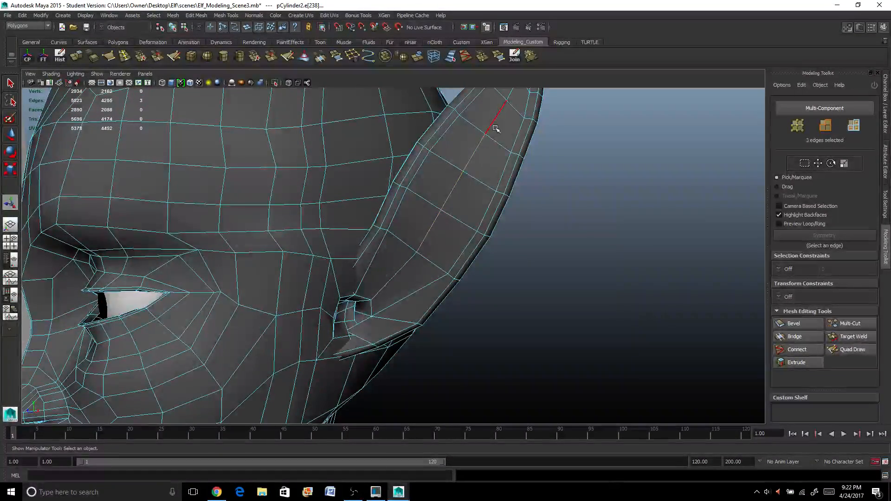
{"action": "left_click", "coordinate": [495, 126], "text": "shift"}
{"action": "middle_click_drag", "start_coordinate": [495, 128], "coordinate": [468, 206], "text": "alt"}
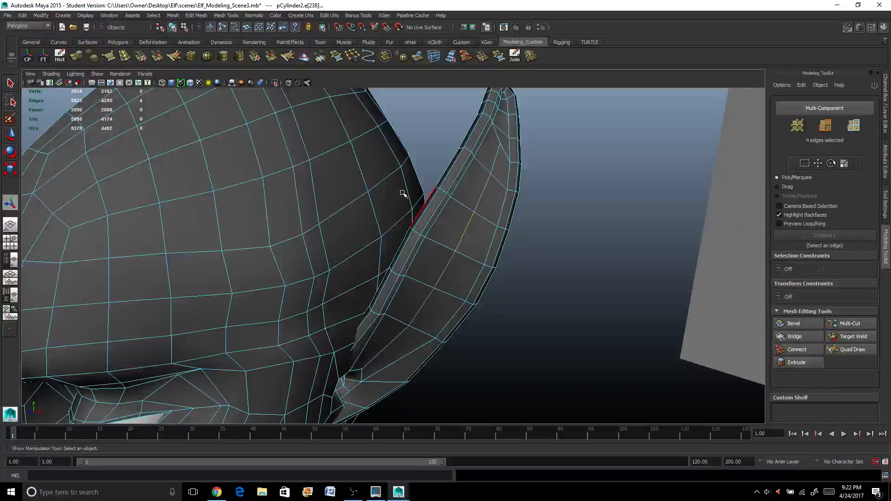
{"action": "left_click", "coordinate": [10, 134]}
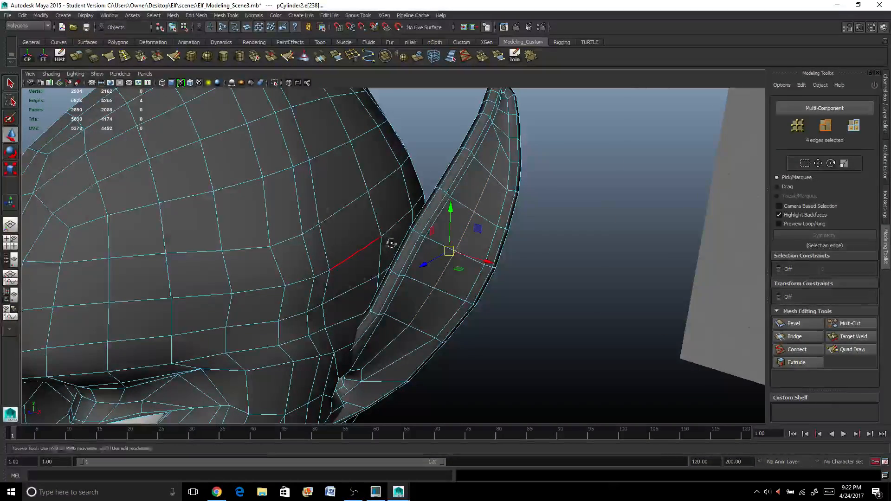
{"action": "left_click_drag", "start_coordinate": [391, 242], "coordinate": [700, 255], "text": "alt"}
{"action": "key", "text": "ctrl+z"}
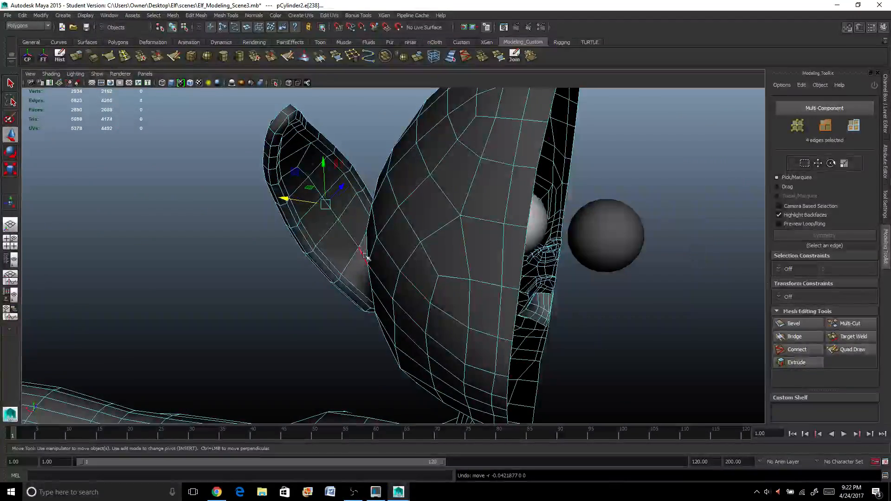
{"action": "left_click", "coordinate": [350, 232], "text": "shift"}
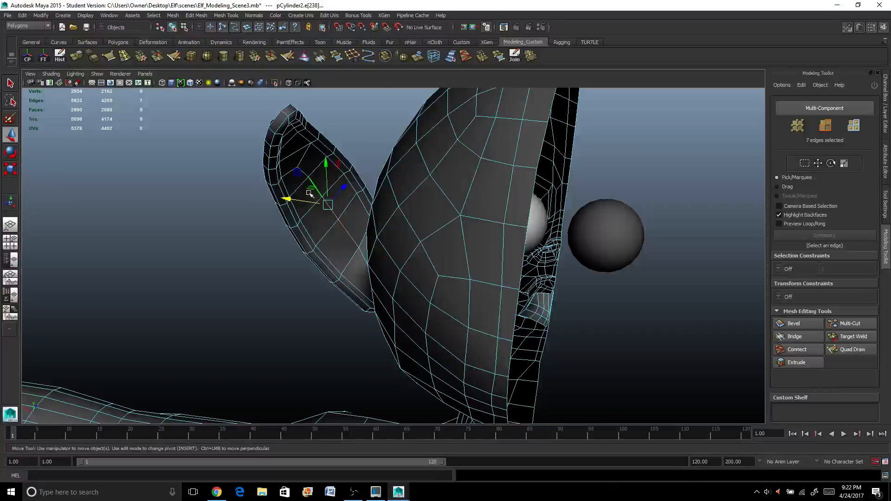
Target-weld the stray vertex at the lower back of the ear, beside the head, and return to object selection.
{"action": "left_click_drag", "start_coordinate": [310, 193], "coordinate": [376, 324], "text": "alt"}
{"action": "left_click", "coordinate": [327, 303]}
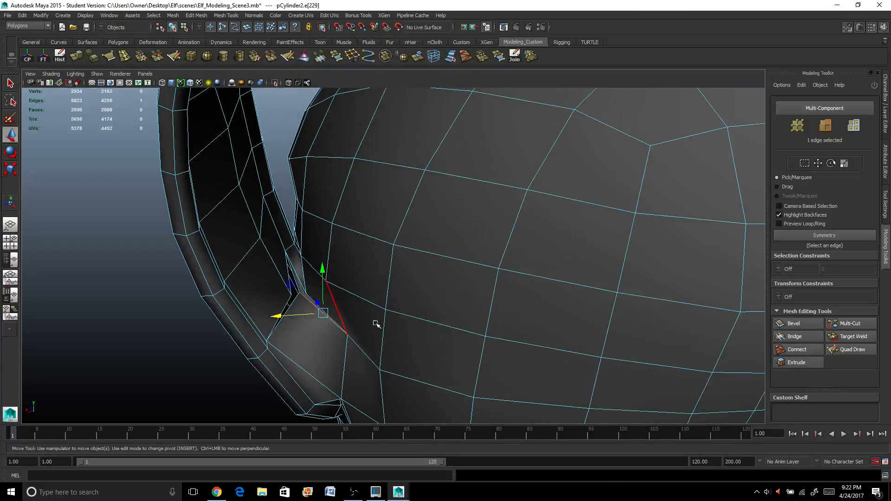
{"action": "left_click", "coordinate": [849, 335]}
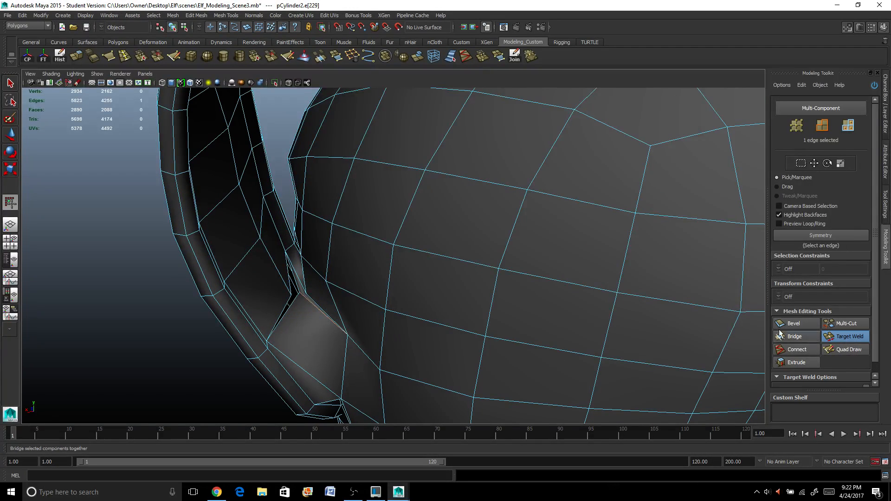
{"action": "left_click", "coordinate": [282, 311]}
{"action": "right_click_drag", "start_coordinate": [281, 311], "coordinate": [94, 227], "text": "alt"}
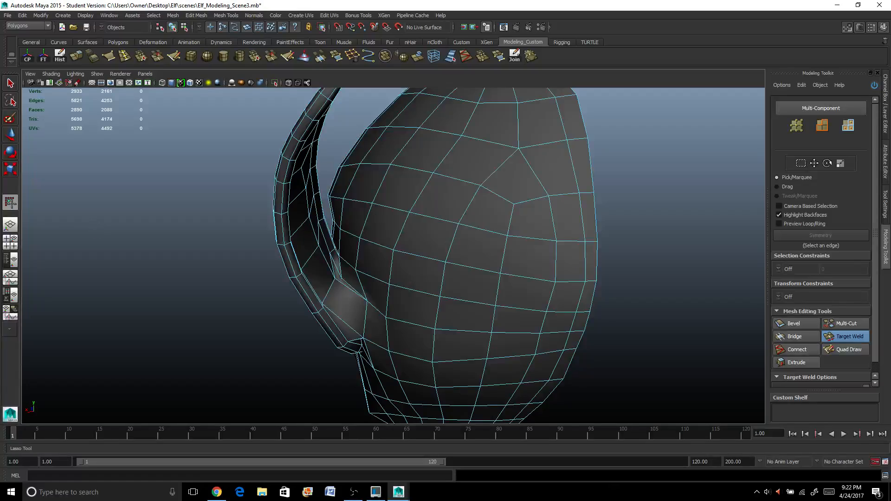
{"action": "left_click", "coordinate": [9, 85]}
{"action": "left_click_drag", "start_coordinate": [139, 209], "coordinate": [388, 235], "text": "alt"}
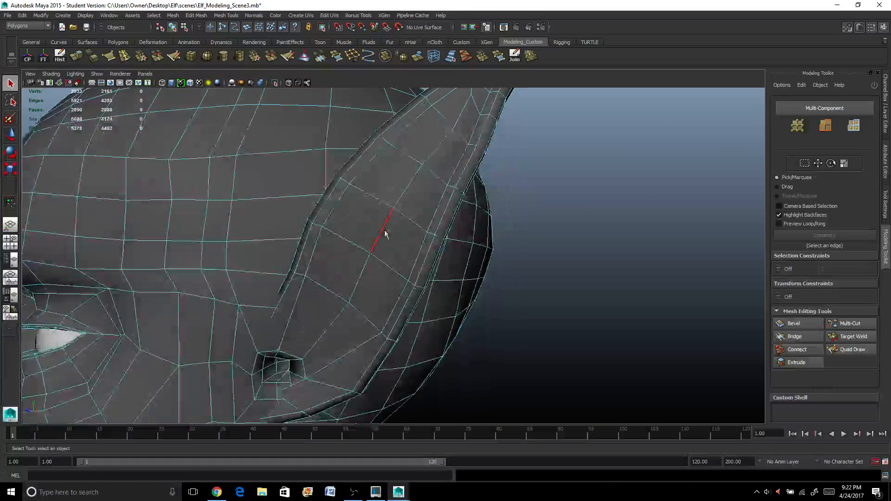
{"action": "right_click", "coordinate": [394, 232]}
{"action": "left_click", "coordinate": [413, 221]}
Examine the shaded ear and its junction with the head from several angles and distances.
{"action": "scroll", "coordinate": [379, 247], "scroll_direction": "down", "scroll_amount": 4}
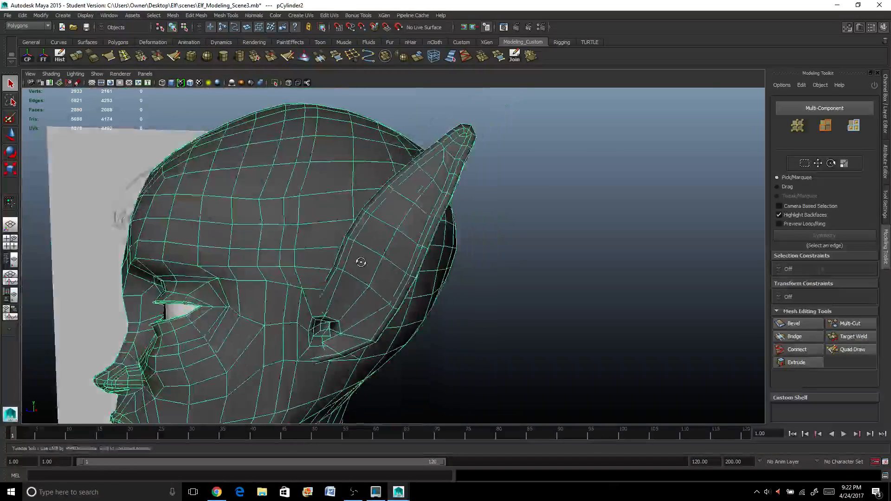
{"action": "left_click_drag", "start_coordinate": [359, 260], "coordinate": [401, 248], "text": "alt"}
{"action": "scroll", "coordinate": [402, 247], "scroll_direction": "up", "scroll_amount": 5}
{"action": "left_click", "coordinate": [541, 269]}
{"action": "scroll", "coordinate": [541, 269], "scroll_direction": "down", "scroll_amount": 3}
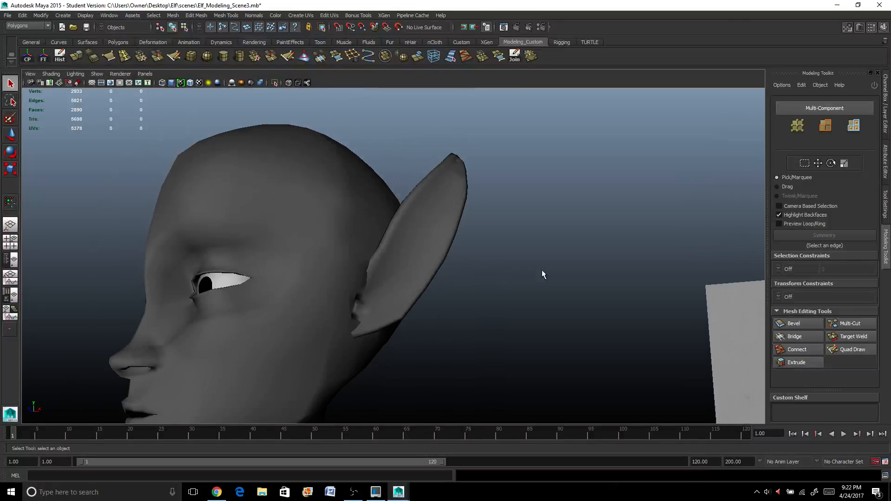
{"action": "scroll", "coordinate": [505, 270], "scroll_direction": "up", "scroll_amount": 4}
{"action": "left_click_drag", "start_coordinate": [506, 270], "coordinate": [500, 255], "text": "alt"}
{"action": "scroll", "coordinate": [358, 293], "scroll_direction": "down", "scroll_amount": 5}
{"action": "left_click_drag", "start_coordinate": [357, 294], "coordinate": [344, 241], "text": "alt"}
{"action": "scroll", "coordinate": [345, 241], "scroll_direction": "up", "scroll_amount": 3}
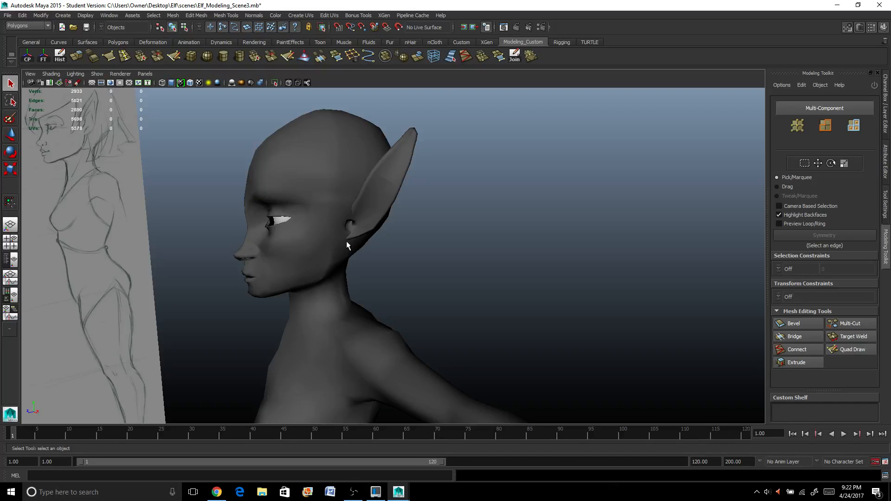
Insert an edge loop around the ear canal opening, close to its rim, and return to object selection.
{"action": "scroll", "coordinate": [346, 241], "scroll_direction": "up", "scroll_amount": 4}
{"action": "scroll", "coordinate": [304, 200], "scroll_direction": "up", "scroll_amount": 2}
{"action": "left_click", "coordinate": [304, 204]}
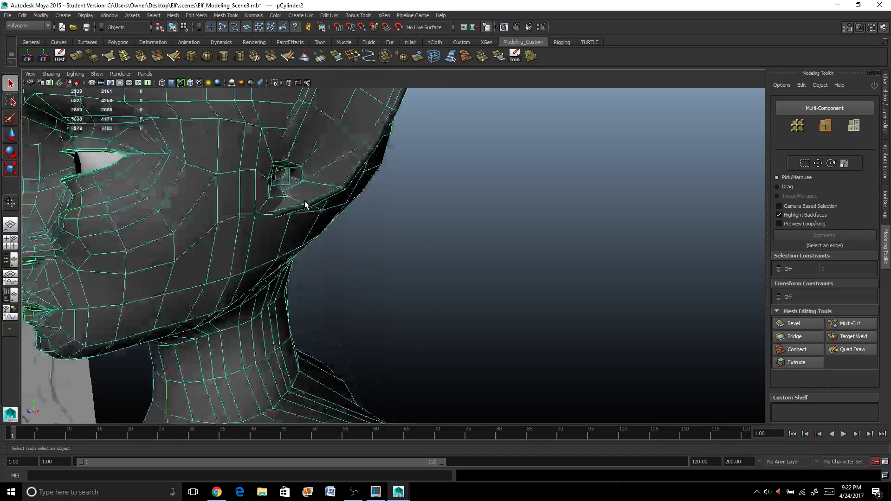
{"action": "scroll", "coordinate": [304, 204], "scroll_direction": "down", "scroll_amount": 2}
{"action": "scroll", "coordinate": [367, 283], "scroll_direction": "up", "scroll_amount": 4}
{"action": "scroll", "coordinate": [317, 263], "scroll_direction": "up", "scroll_amount": 2}
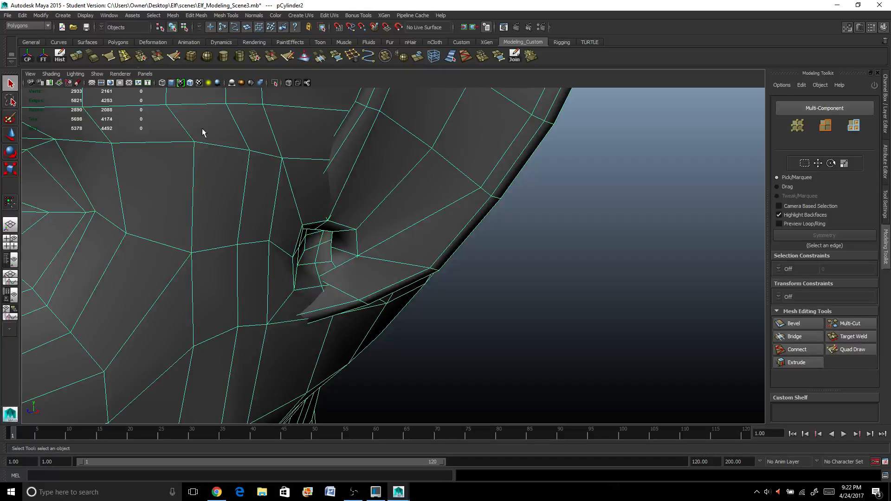
{"action": "right_click_drag", "start_coordinate": [203, 133], "coordinate": [290, 243], "text": "shift"}
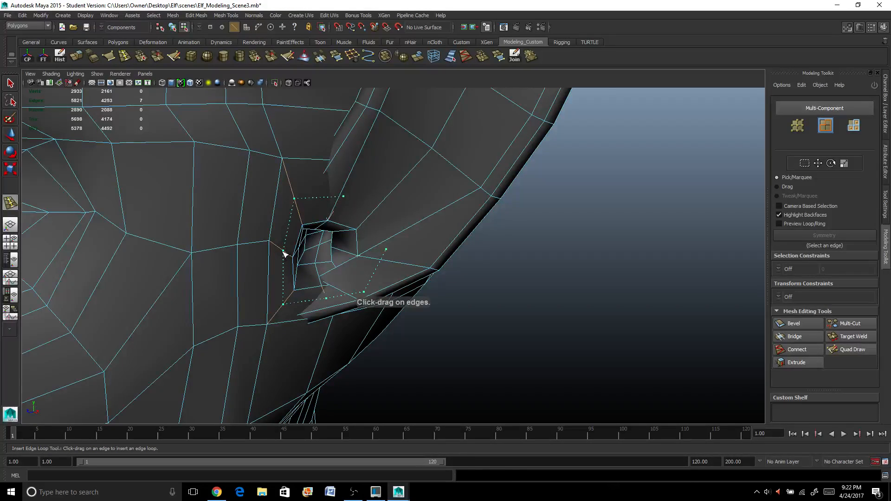
{"action": "left_click", "coordinate": [283, 252]}
{"action": "left_click_drag", "start_coordinate": [288, 253], "coordinate": [267, 244], "text": "alt"}
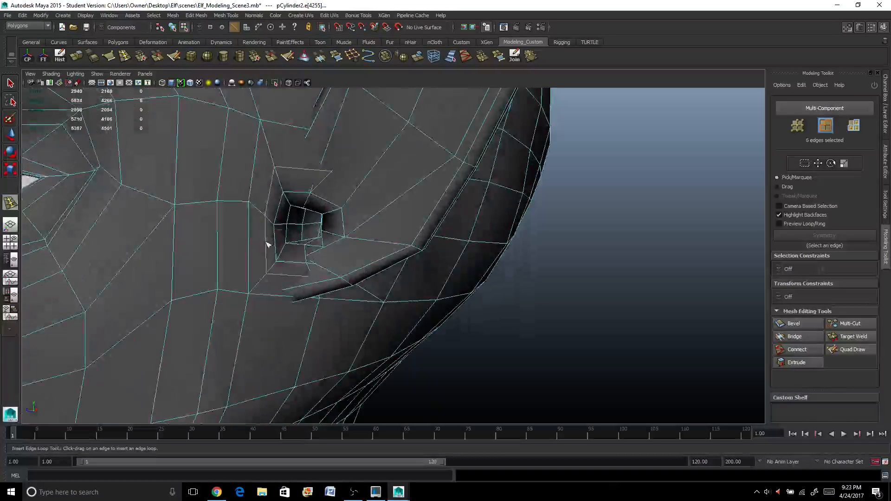
{"action": "scroll", "coordinate": [267, 244], "scroll_direction": "down", "scroll_amount": 6}
{"action": "key", "text": "q"}
{"action": "left_click_drag", "start_coordinate": [219, 194], "coordinate": [207, 194], "text": "alt"}
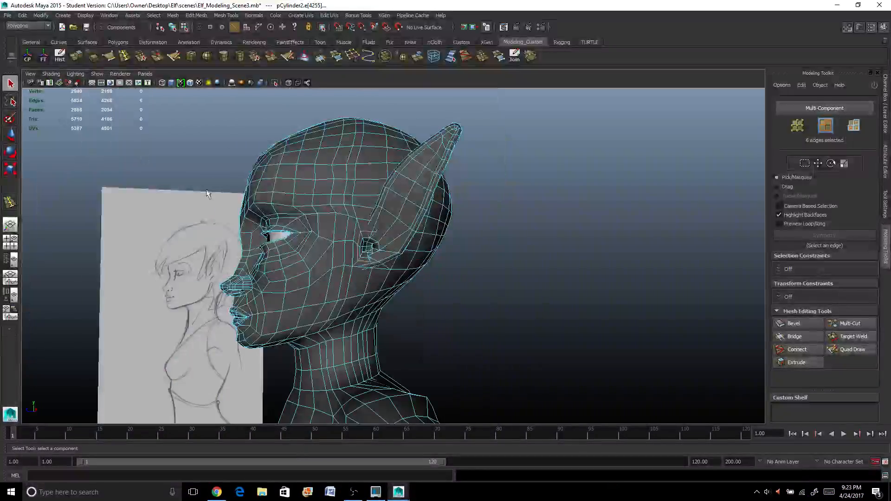
{"action": "right_click_drag", "start_coordinate": [337, 199], "coordinate": [356, 180]}
Delete the two diagonal edges beside the head's center seam, one on the upper inner lip and one on the lower.
{"action": "scroll", "coordinate": [355, 181], "scroll_direction": "down", "scroll_amount": 5}
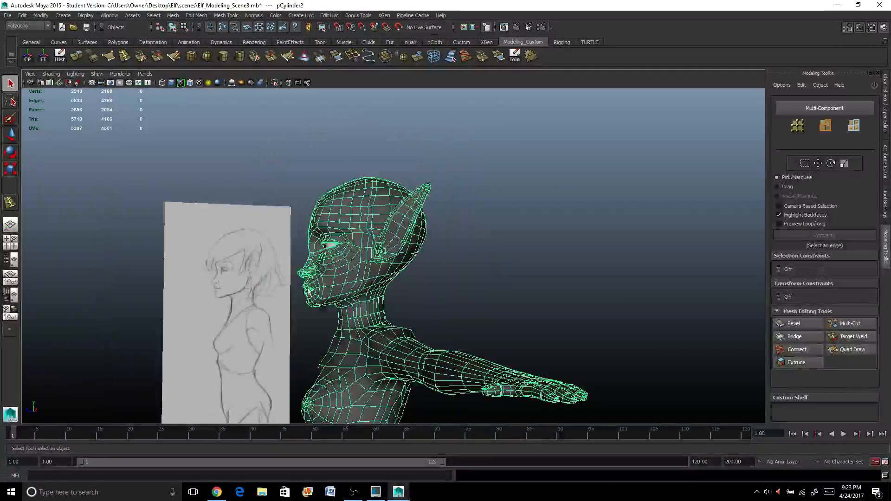
{"action": "left_click_drag", "start_coordinate": [308, 292], "coordinate": [395, 288], "text": "alt"}
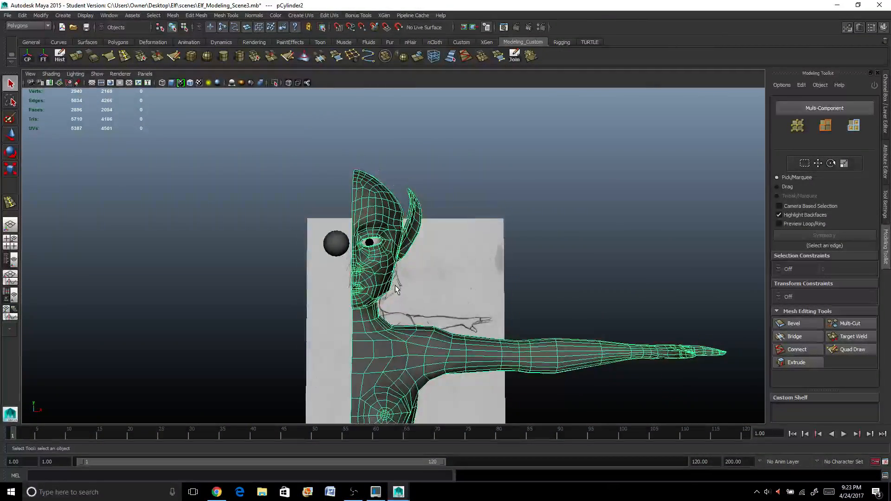
{"action": "scroll", "coordinate": [304, 290], "scroll_direction": "up", "scroll_amount": 5}
{"action": "scroll", "coordinate": [304, 291], "scroll_direction": "up", "scroll_amount": 6}
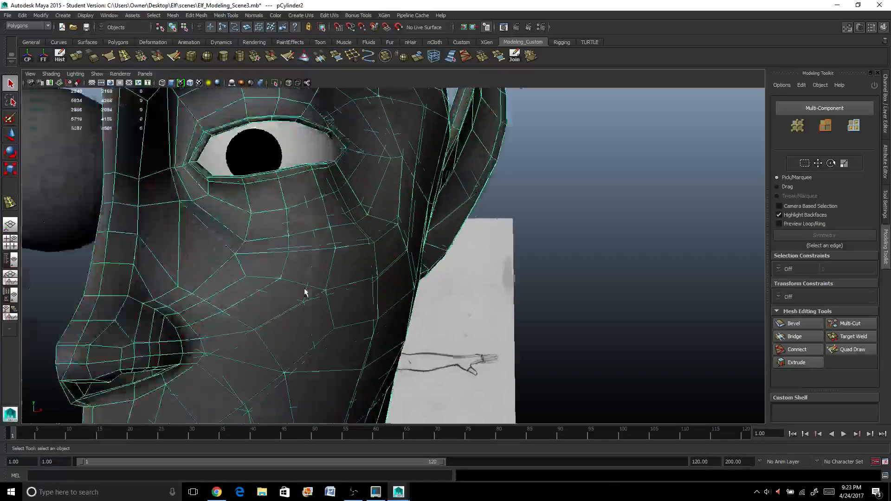
{"action": "mouse_move", "coordinate": [304, 292]}
{"action": "left_mouse_down", "text": "alt"}
{"action": "mouse_move", "coordinate": [367, 264]}
{"action": "mouse_move", "coordinate": [412, 199]}
{"action": "mouse_move", "coordinate": [272, 298]}
{"action": "mouse_move", "coordinate": [282, 289]}
{"action": "left_mouse_up", "text": "alt"}
{"action": "right_click_drag", "start_coordinate": [294, 254], "coordinate": [294, 244]}
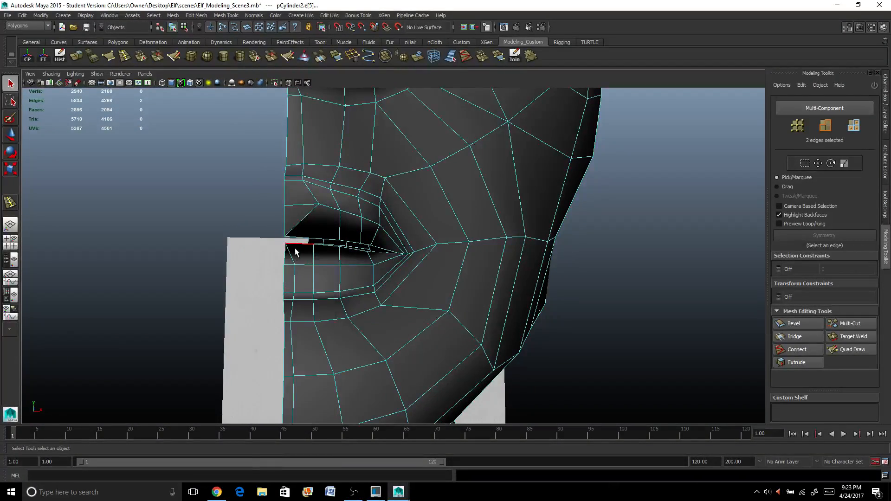
{"action": "left_click", "coordinate": [304, 237]}
{"action": "left_click", "coordinate": [337, 241], "text": "shift"}
{"action": "scroll", "coordinate": [338, 242], "scroll_direction": "up", "scroll_amount": 3}
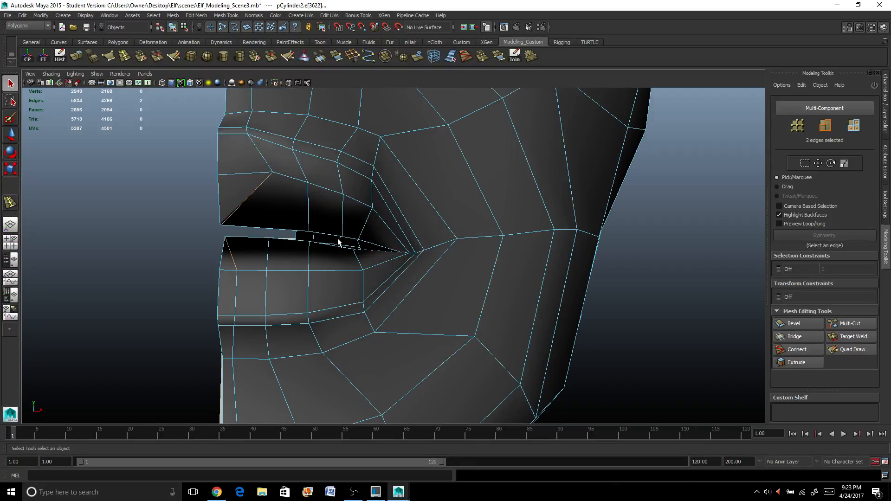
{"action": "left_click", "coordinate": [359, 59]}
Insert one edge loop through the upper inner lip and one through the lower inner lip near the center seam.
{"action": "left_click_drag", "start_coordinate": [238, 299], "coordinate": [272, 293], "text": "alt"}
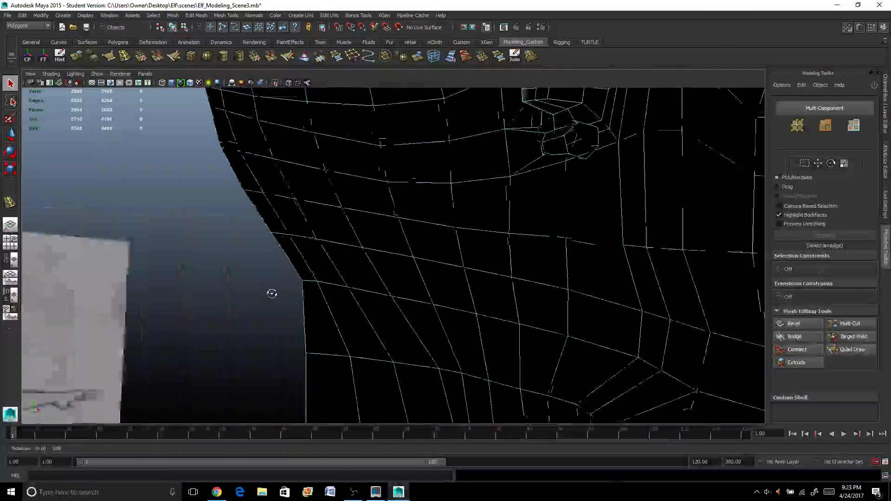
{"action": "mouse_move", "coordinate": [329, 277]}
{"action": "left_mouse_down", "text": "alt"}
{"action": "mouse_move", "coordinate": [304, 274]}
{"action": "mouse_move", "coordinate": [324, 282]}
{"action": "left_mouse_up", "text": "alt"}
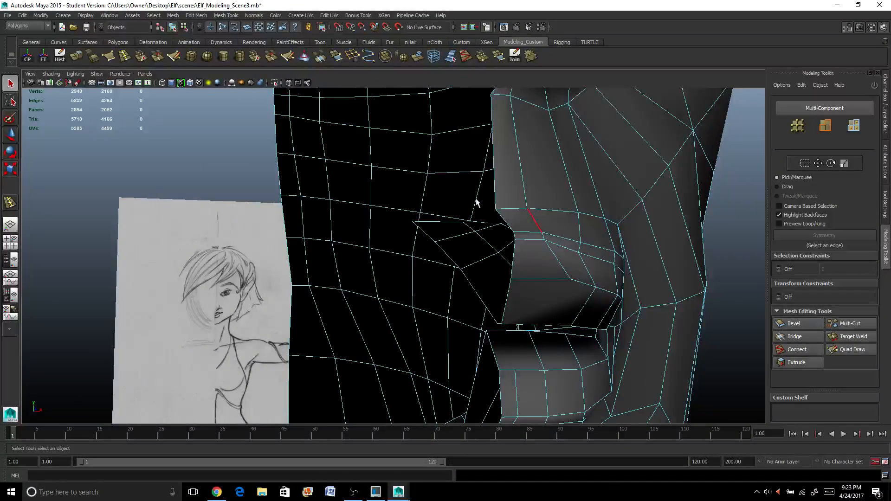
{"action": "left_click", "coordinate": [124, 56]}
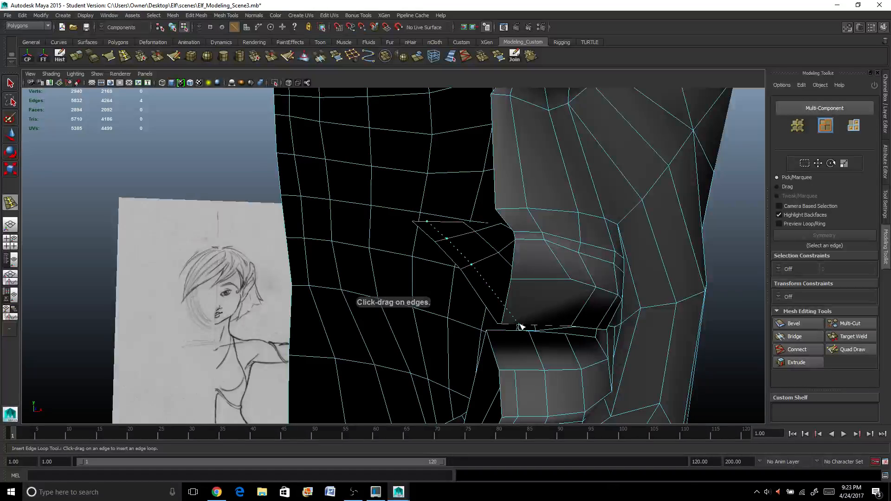
{"action": "left_click_drag", "start_coordinate": [521, 326], "coordinate": [513, 335]}
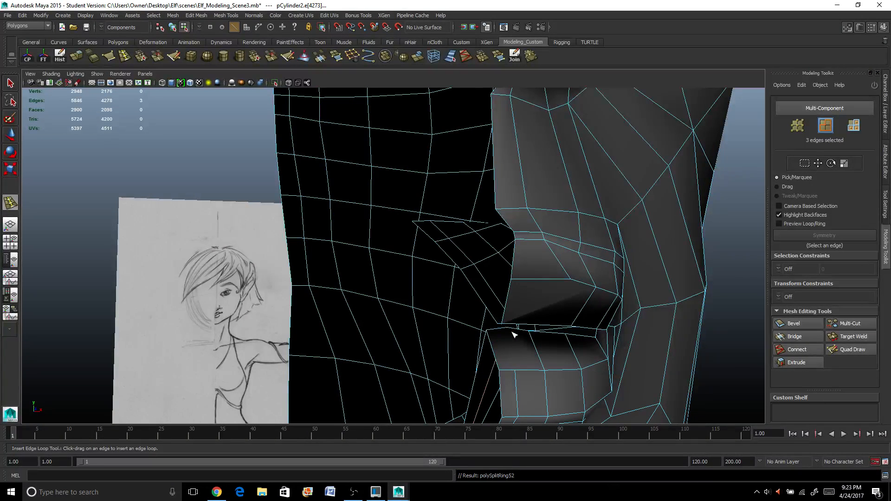
Cut an edge on the upper inner lip, joining the lip row vertex to the inserted loop near the center seam with Multi-Cut.
{"action": "left_click", "coordinate": [840, 324]}
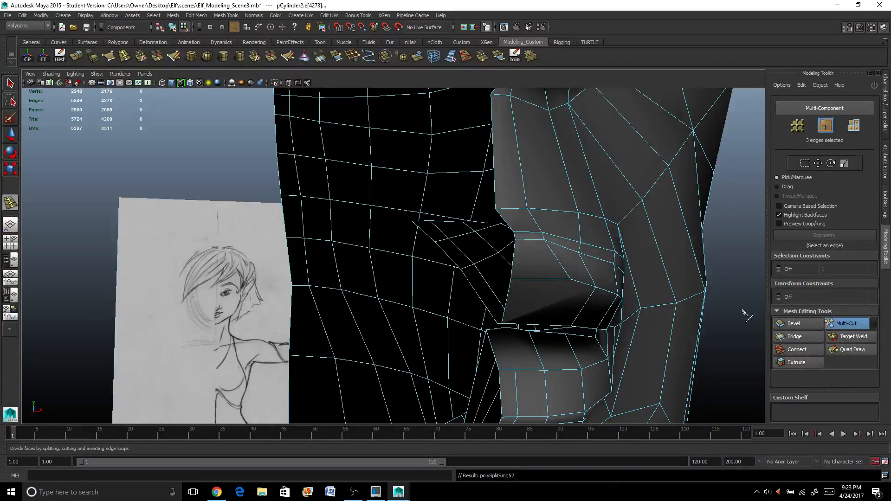
{"action": "left_click", "coordinate": [570, 279]}
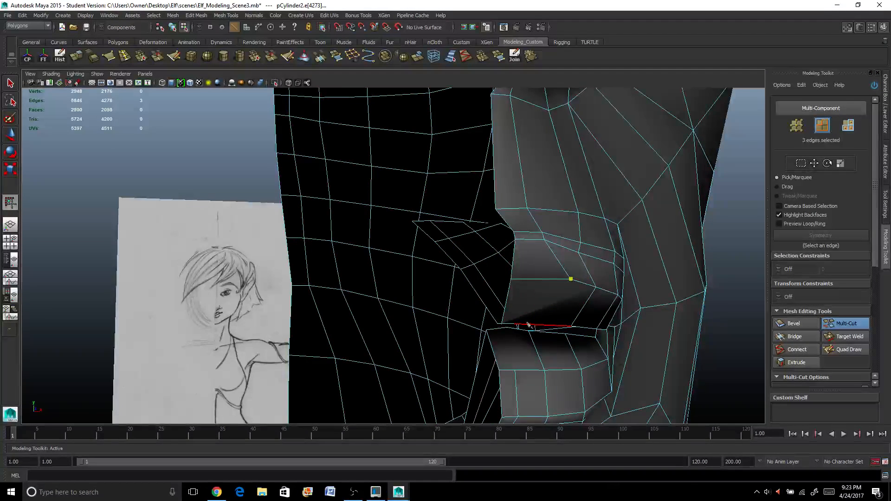
{"action": "mouse_move", "coordinate": [528, 324]}
{"action": "left_mouse_down", "text": "alt"}
{"action": "mouse_move", "coordinate": [513, 313]}
{"action": "mouse_move", "coordinate": [522, 318]}
{"action": "left_mouse_up", "text": "alt"}
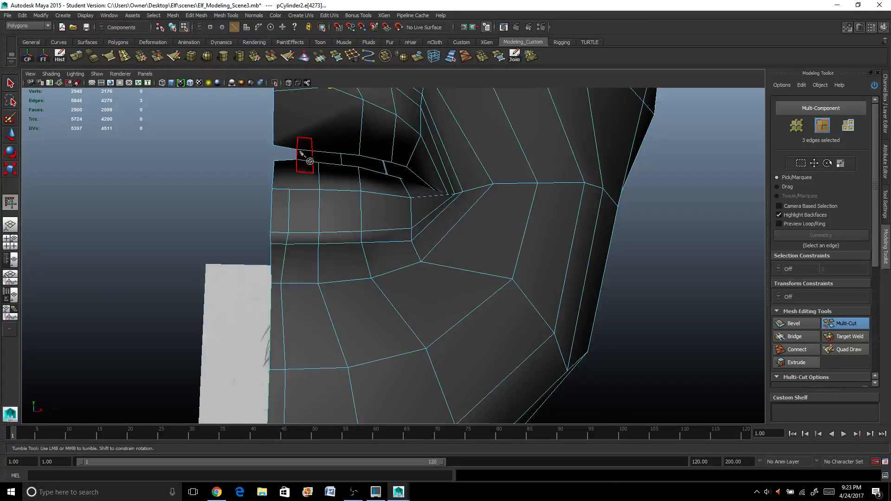
{"action": "key", "text": "Return"}
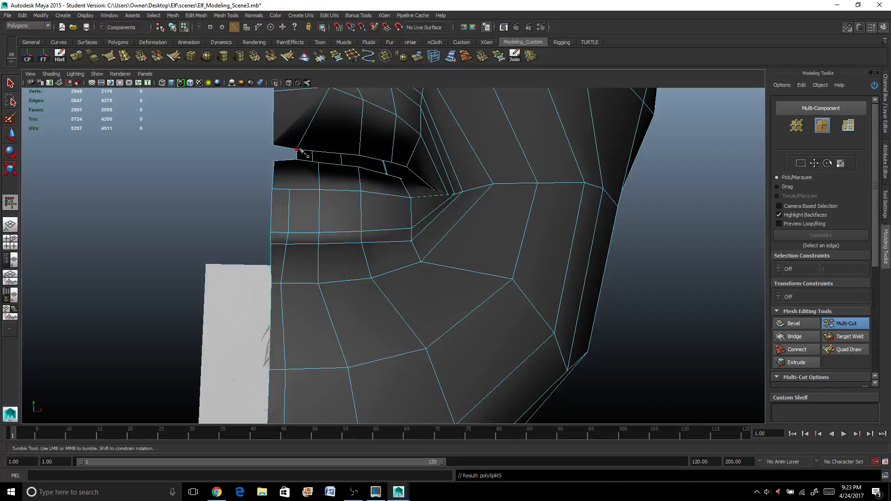
Cut a matching edge on the lower inner lip from the lip row vertex to the inserted loop near the center seam.
{"action": "key", "text": "g"}
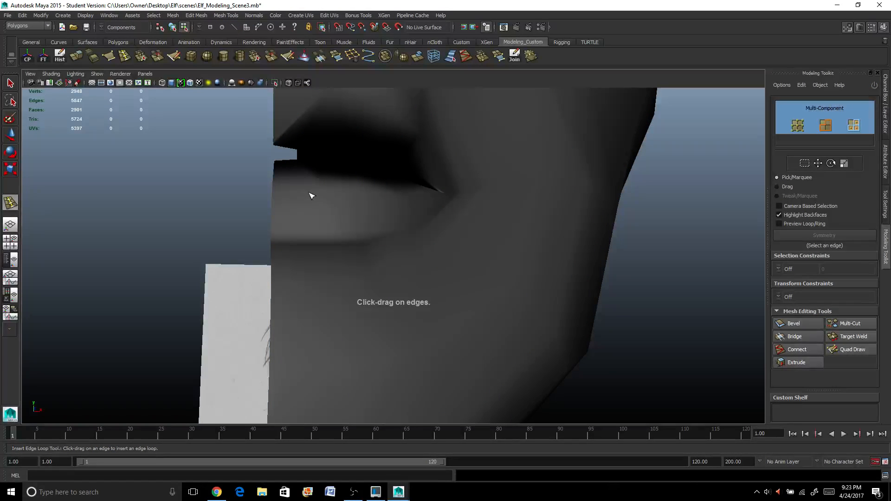
{"action": "left_click", "coordinate": [844, 323]}
{"action": "left_click", "coordinate": [493, 184]}
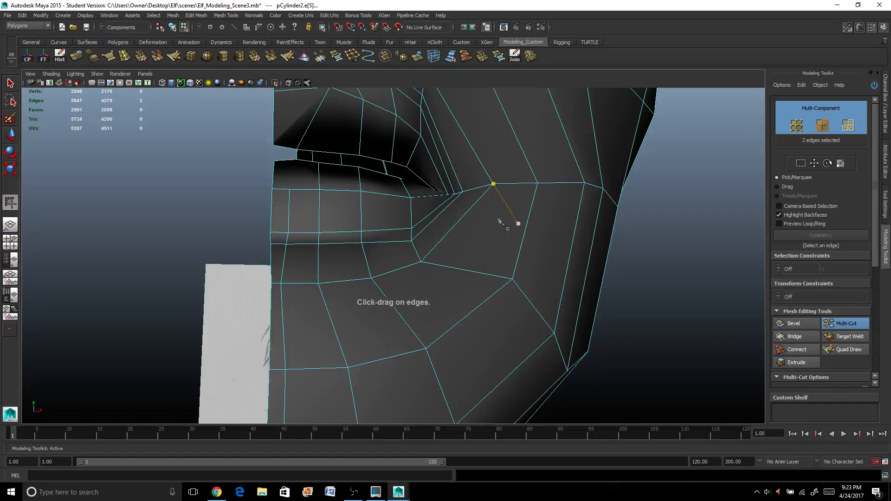
{"action": "key", "text": "Escape"}
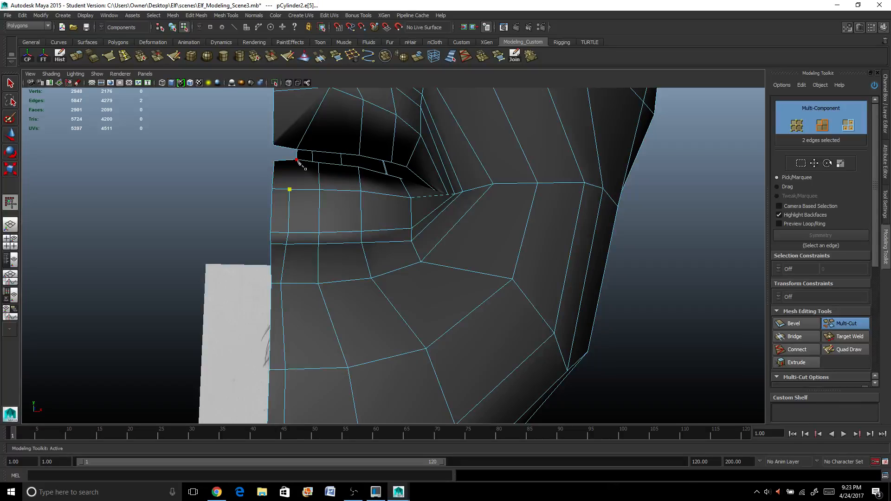
{"action": "key", "text": "Return"}
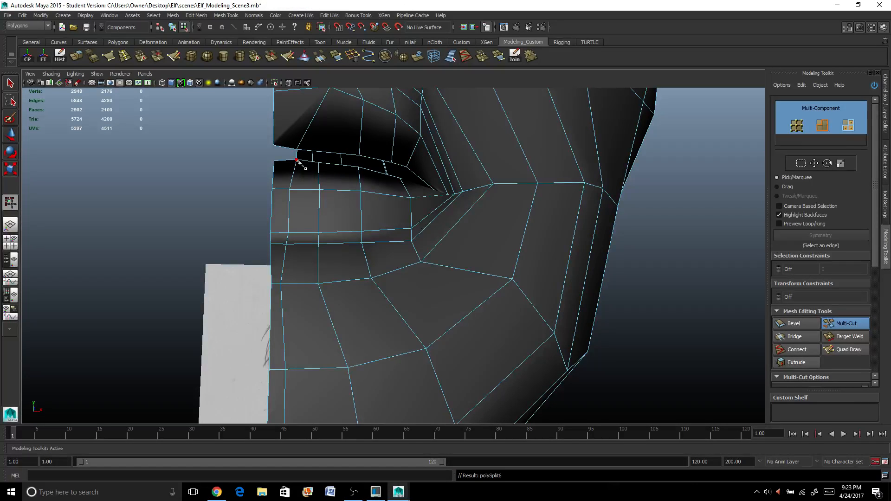
{"action": "right_click_drag", "start_coordinate": [297, 160], "coordinate": [278, 185], "text": "alt"}
{"action": "left_click_drag", "start_coordinate": [279, 185], "coordinate": [445, 269], "text": "alt"}
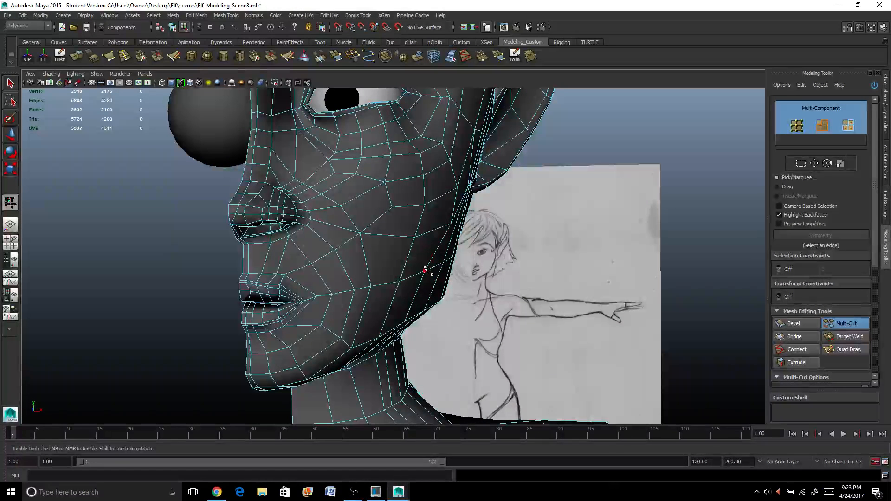
{"action": "key", "text": "q"}
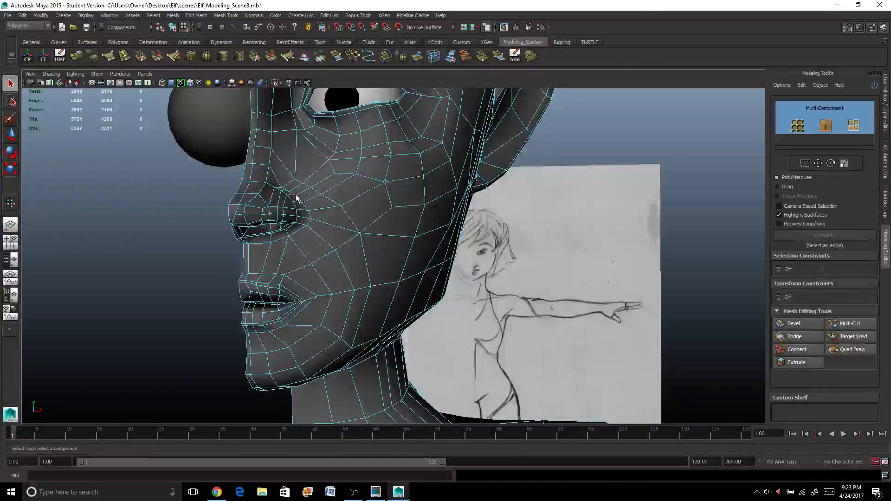
Select the border edge loop running along the half body's center seam.
{"action": "left_click_drag", "start_coordinate": [292, 198], "coordinate": [350, 209], "text": "alt"}
{"action": "right_click", "coordinate": [380, 226]}
{"action": "right_click_drag", "start_coordinate": [379, 224], "coordinate": [391, 214]}
{"action": "scroll", "coordinate": [335, 223], "scroll_direction": "up", "scroll_amount": 3}
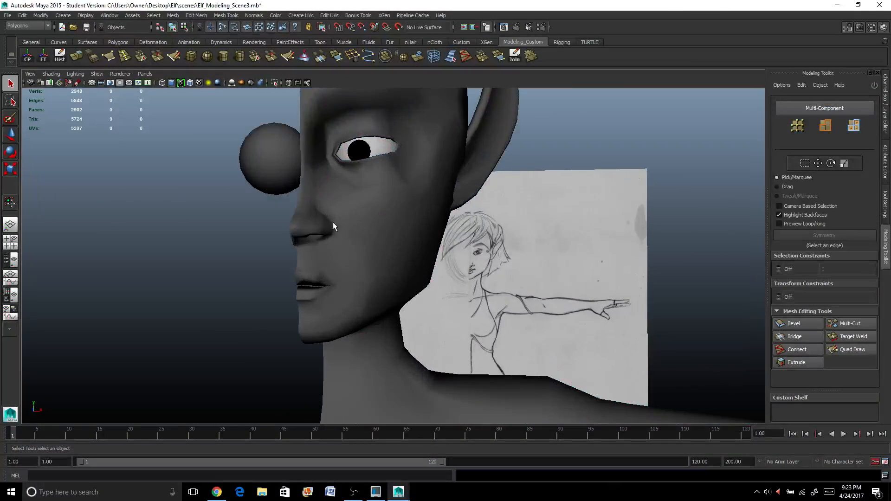
{"action": "left_click", "coordinate": [312, 224]}
{"action": "scroll", "coordinate": [283, 219], "scroll_direction": "up", "scroll_amount": 3}
{"action": "left_click_drag", "start_coordinate": [283, 218], "coordinate": [312, 214], "text": "alt"}
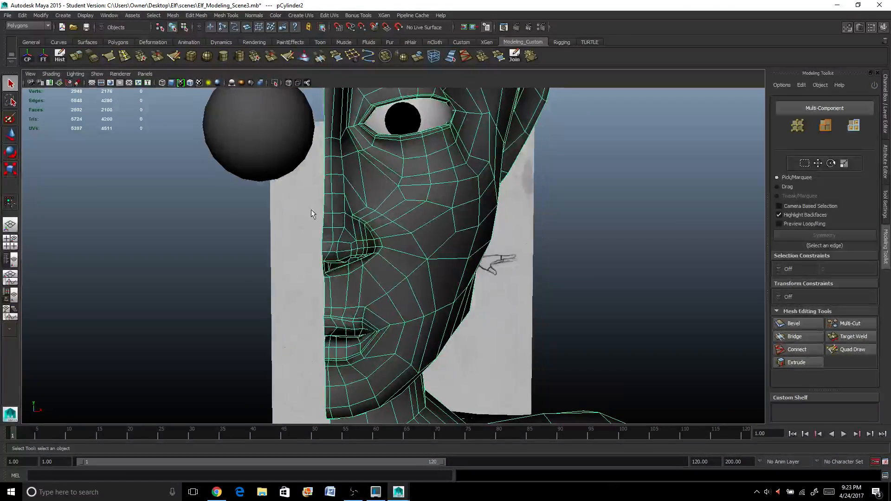
{"action": "right_click_drag", "start_coordinate": [327, 206], "coordinate": [325, 191]}
{"action": "left_click", "coordinate": [325, 192]}
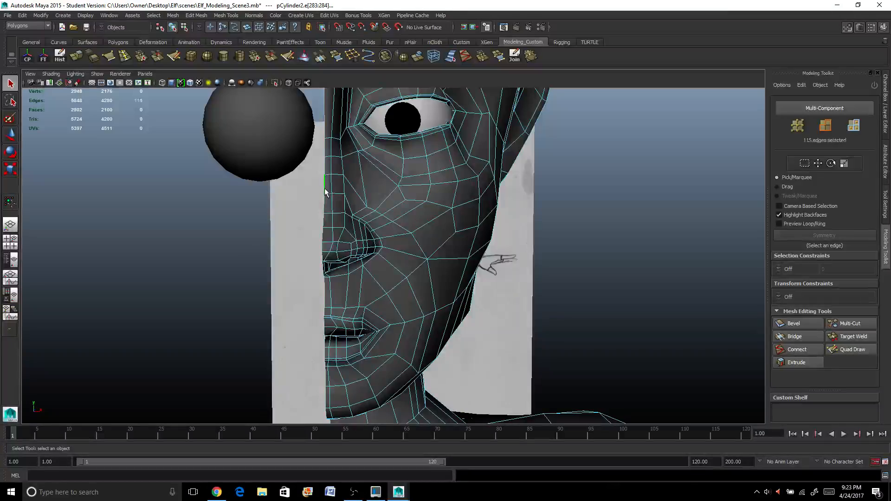
Remove the edges around the mouth opening from the center seam selection.
{"action": "scroll", "coordinate": [325, 191], "scroll_direction": "down", "scroll_amount": 3}
{"action": "left_click_drag", "start_coordinate": [406, 350], "coordinate": [379, 305], "text": "alt"}
{"action": "mouse_move", "coordinate": [382, 263]}
{"action": "left_mouse_down", "text": "alt"}
{"action": "mouse_move", "coordinate": [386, 254]}
{"action": "mouse_move", "coordinate": [441, 258]}
{"action": "mouse_move", "coordinate": [480, 249]}
{"action": "mouse_move", "coordinate": [427, 257]}
{"action": "left_mouse_up", "text": "alt"}
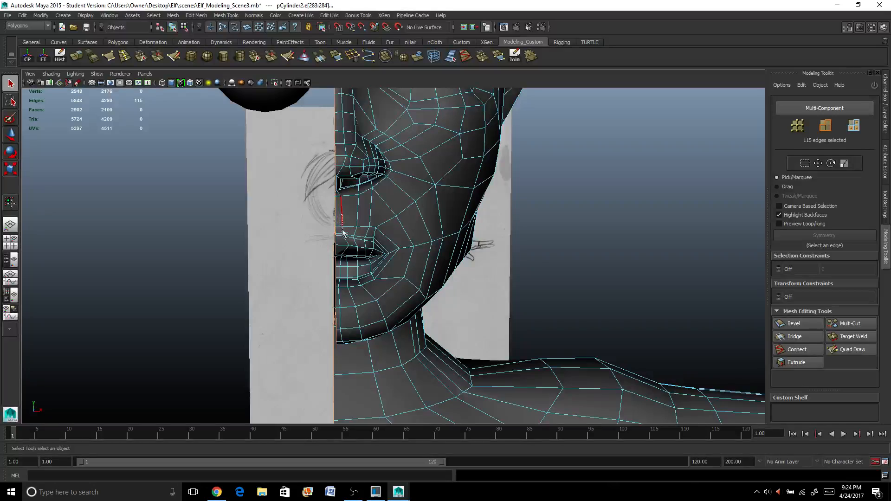
{"action": "left_click_drag", "start_coordinate": [342, 229], "coordinate": [411, 296], "text": "ctrl"}
{"action": "scroll", "coordinate": [377, 288], "scroll_direction": "up", "scroll_amount": 2}
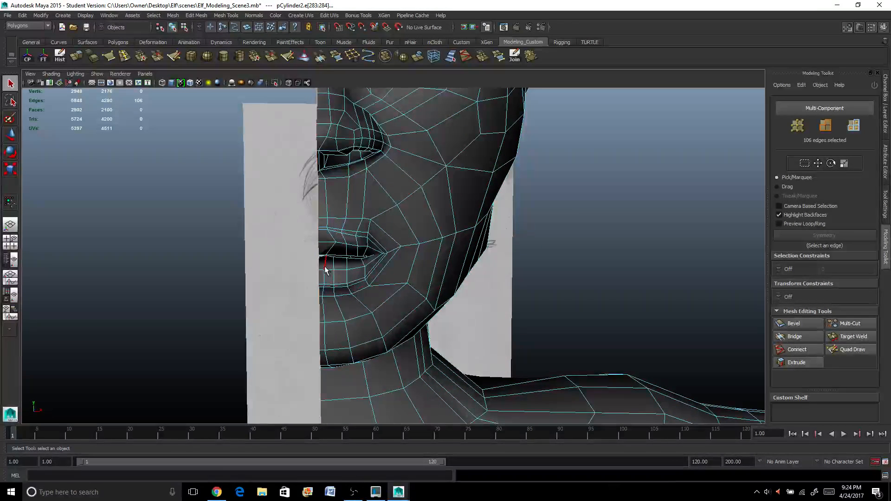
{"action": "left_click_drag", "start_coordinate": [334, 299], "coordinate": [346, 301], "text": "ctrl"}
{"action": "left_click_drag", "start_coordinate": [346, 301], "coordinate": [463, 327], "text": "alt"}
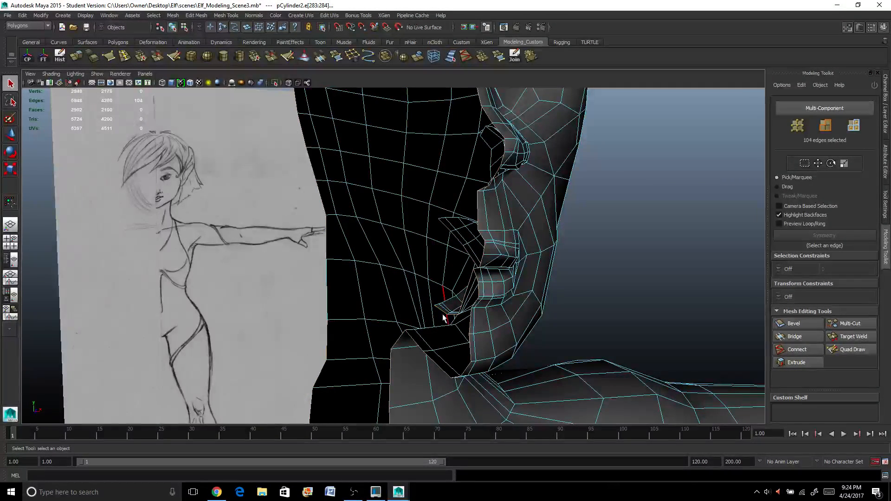
{"action": "left_click_drag", "start_coordinate": [447, 323], "coordinate": [394, 304], "text": "alt"}
{"action": "right_click_drag", "start_coordinate": [394, 304], "coordinate": [339, 284], "text": "alt"}
{"action": "left_click_drag", "start_coordinate": [339, 280], "coordinate": [367, 296], "text": "alt"}
{"action": "scroll", "coordinate": [367, 296], "scroll_direction": "up", "scroll_amount": 5}
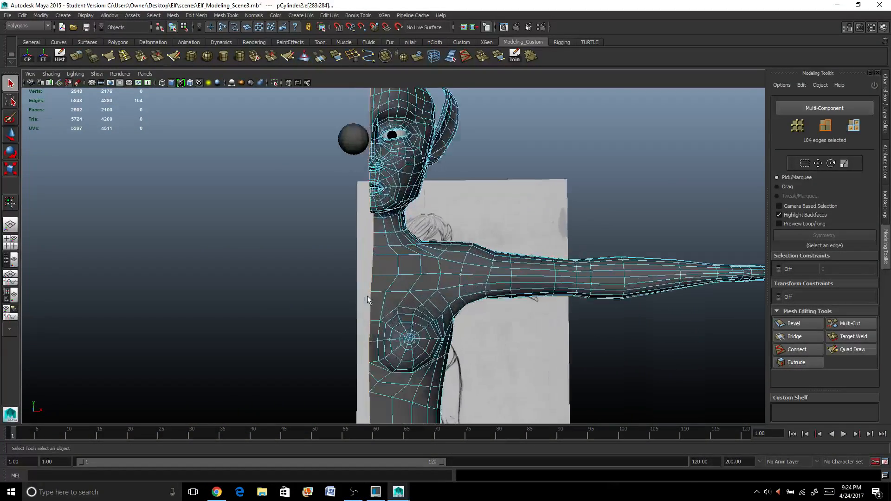
Remove the torso and lower neck edges from the seam selection, finishing the deselection in the front view.
{"action": "left_click_drag", "start_coordinate": [359, 254], "coordinate": [515, 444], "text": "alt"}
{"action": "scroll", "coordinate": [341, 210], "scroll_direction": "down", "scroll_amount": 5}
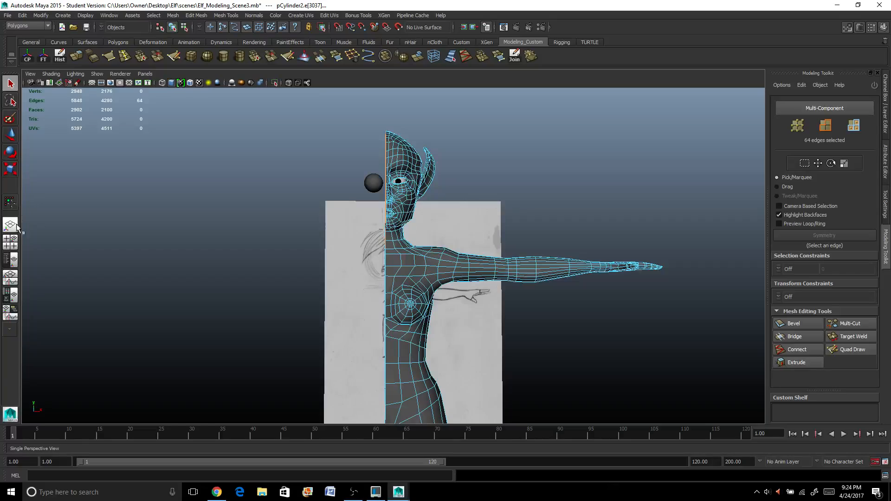
{"action": "left_click", "coordinate": [11, 242]}
{"action": "key", "text": "space"}
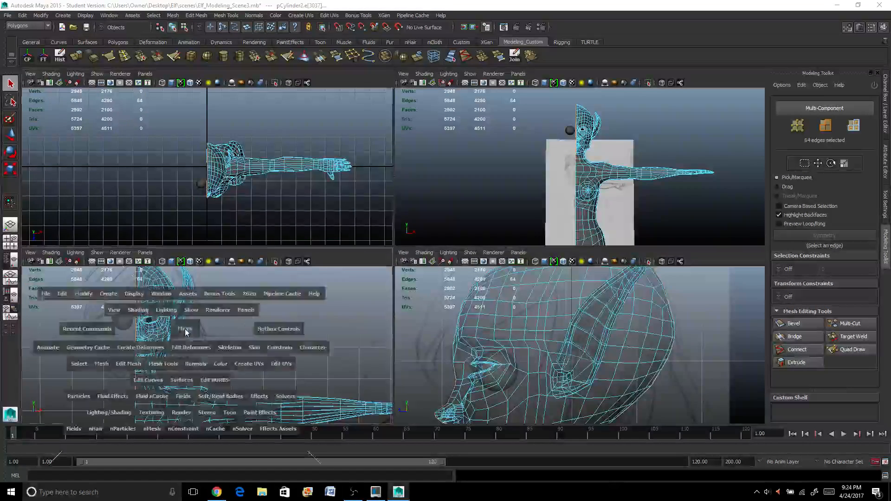
{"action": "mouse_move", "coordinate": [185, 330]}
{"action": "middle_mouse_down", "text": "alt"}
{"action": "mouse_move", "coordinate": [168, 324]}
{"action": "mouse_move", "coordinate": [193, 320]}
{"action": "mouse_move", "coordinate": [366, 218]}
{"action": "middle_mouse_up", "text": "alt"}
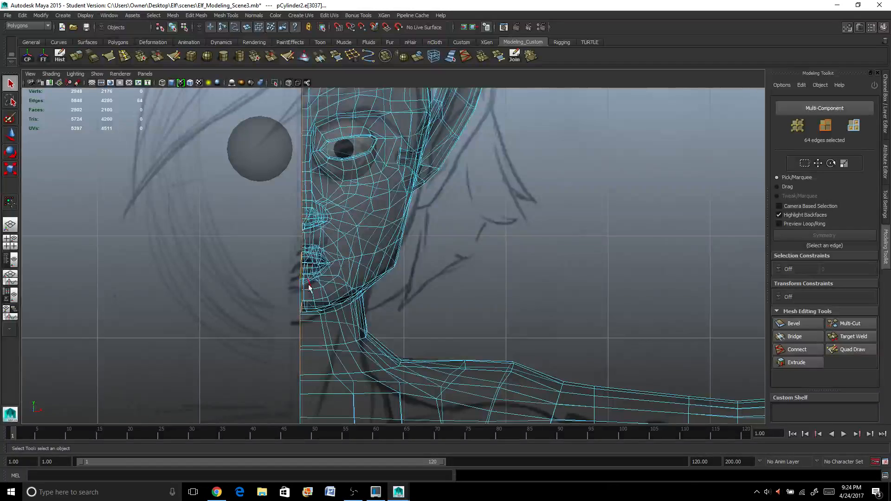
{"action": "left_click_drag", "start_coordinate": [282, 339], "coordinate": [352, 419], "text": "ctrl"}
Flatten the selected head seam edges along X by scaling them into one line, and move them onto the center line.
{"action": "key", "text": "r"}
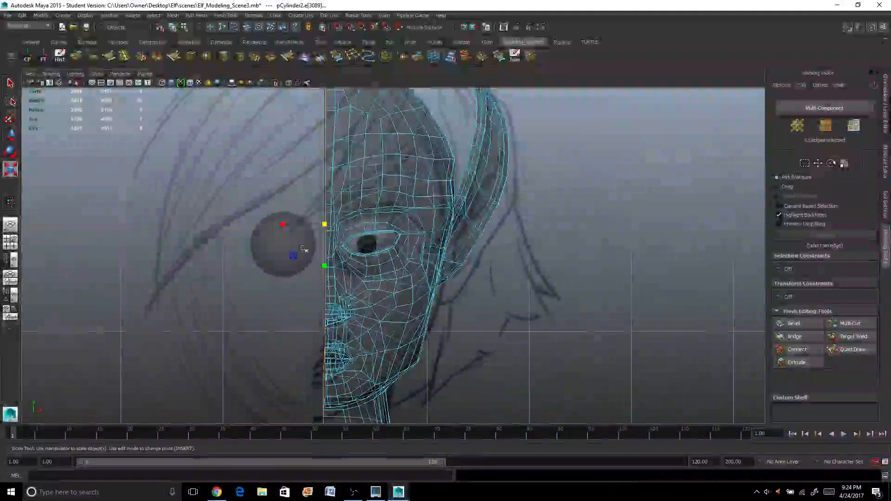
{"action": "left_click_drag", "start_coordinate": [284, 223], "coordinate": [325, 224]}
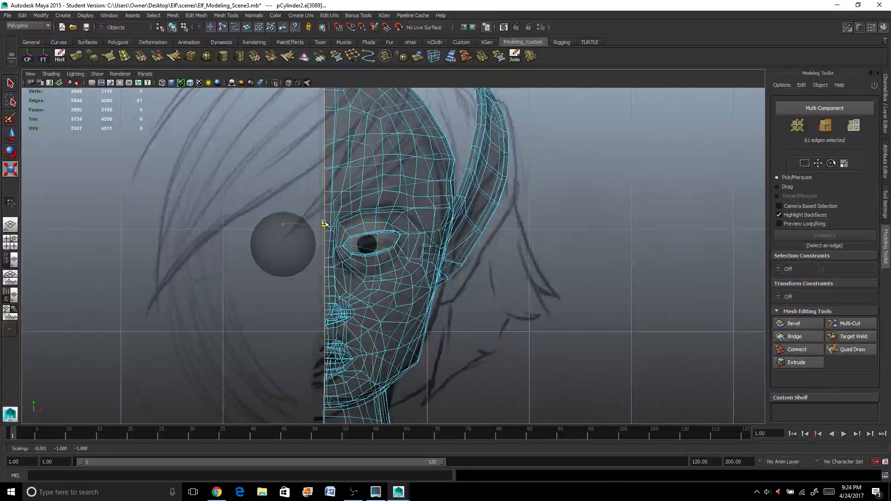
{"action": "key", "text": "w"}
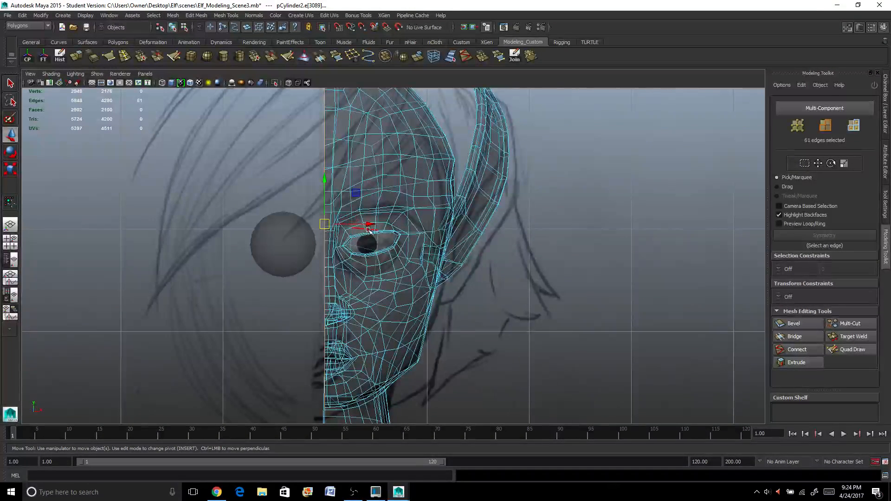
{"action": "left_click_drag", "start_coordinate": [370, 225], "coordinate": [296, 355]}
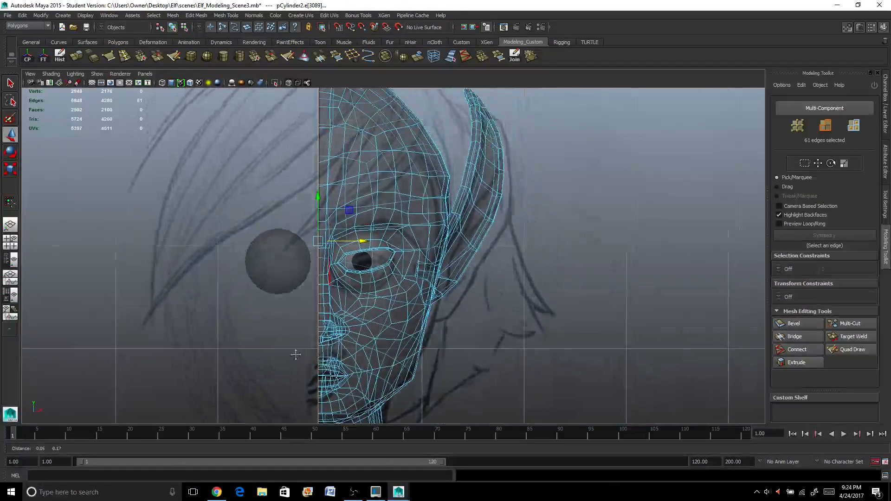
{"action": "scroll", "coordinate": [301, 325], "scroll_direction": "down", "scroll_amount": 5}
{"action": "scroll", "coordinate": [318, 295], "scroll_direction": "up", "scroll_amount": 2}
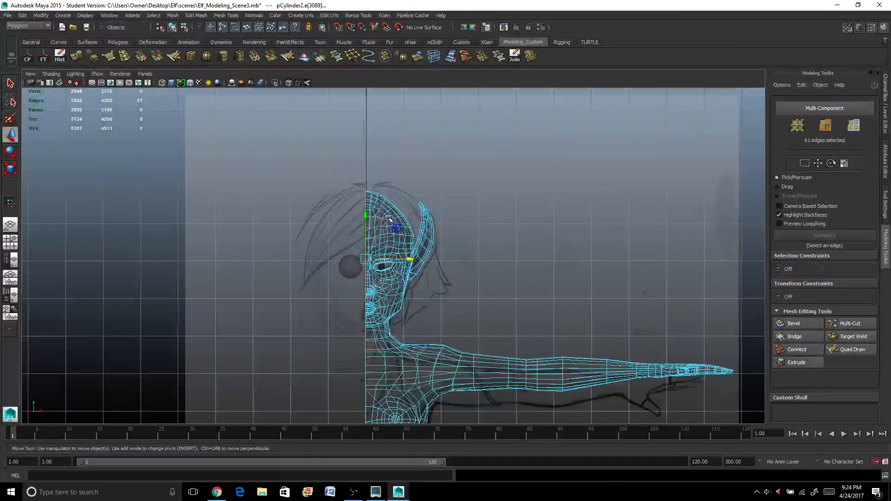
Mirror the half body in the -X direction with Mirror Geometry, merging with the original and merging vertices.
{"action": "right_click_drag", "start_coordinate": [388, 218], "coordinate": [375, 211]}
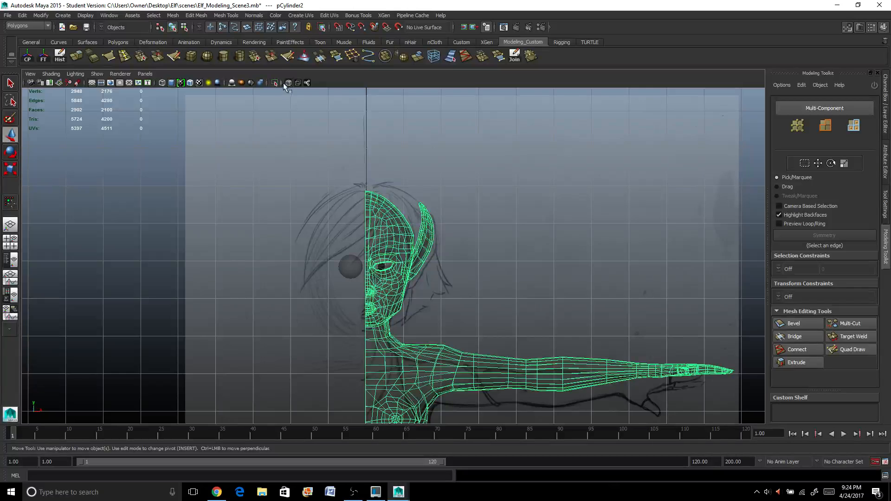
{"action": "left_click", "coordinate": [172, 16]}
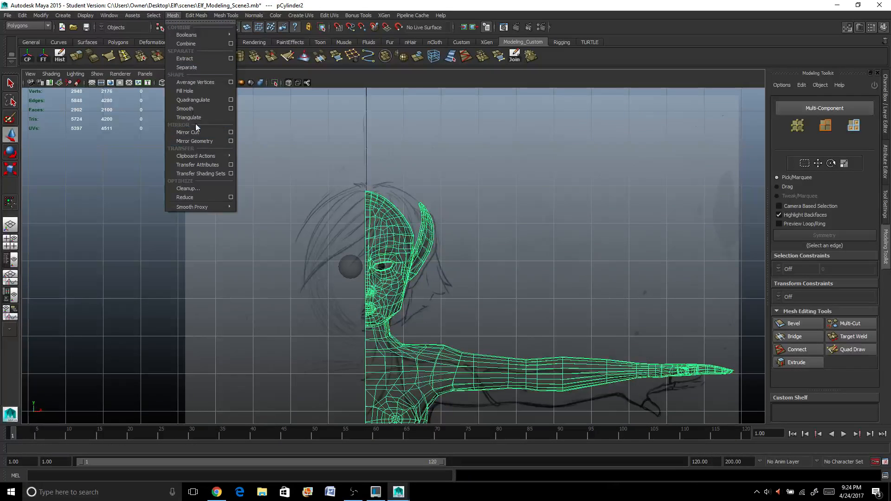
{"action": "left_click", "coordinate": [231, 141]}
{"action": "left_click", "coordinate": [570, 395]}
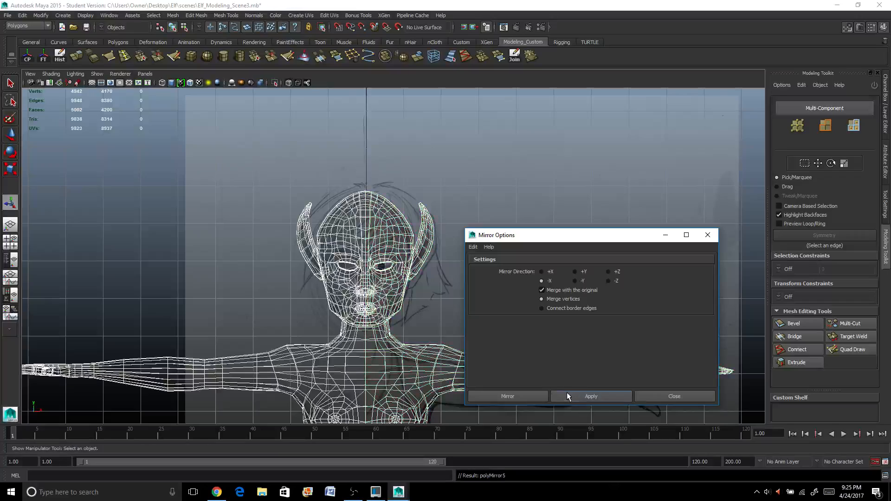
{"action": "left_click", "coordinate": [707, 234]}
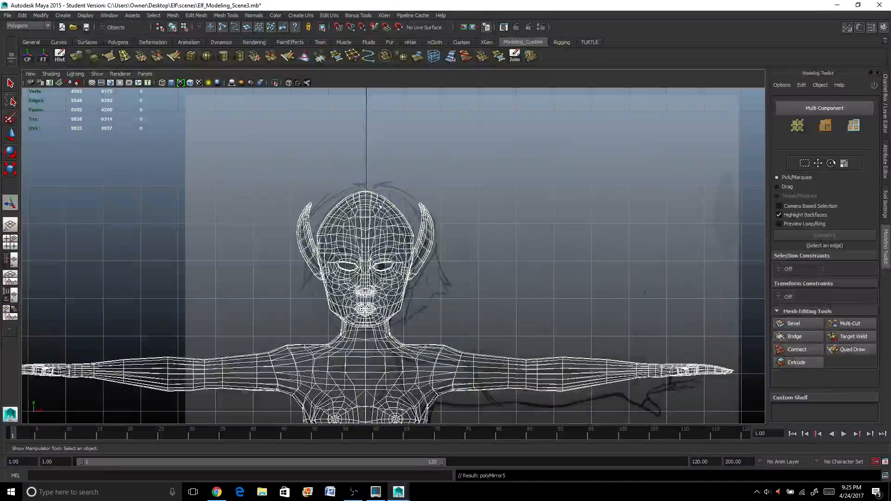
Select the mirrored body and bring its face up close in the perspective view.
{"action": "right_click_drag", "start_coordinate": [378, 218], "coordinate": [394, 227]}
{"action": "left_click", "coordinate": [379, 241]}
{"action": "scroll", "coordinate": [379, 240], "scroll_direction": "up", "scroll_amount": 3}
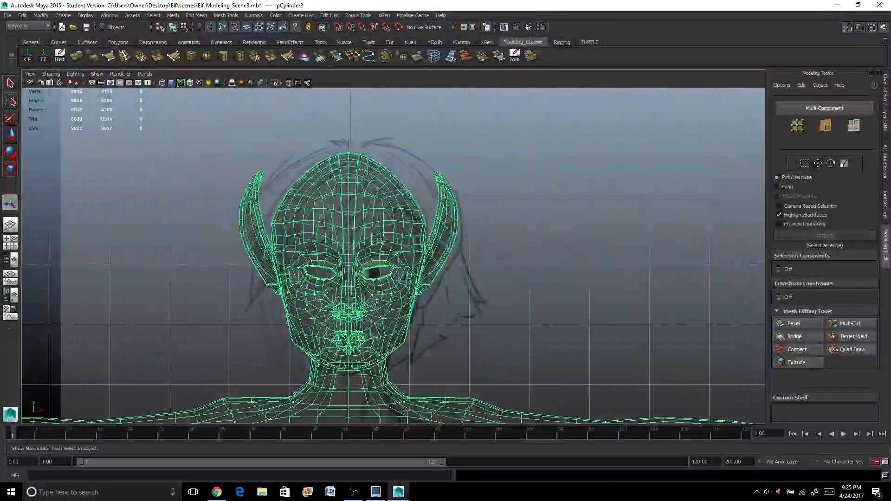
{"action": "left_click", "coordinate": [11, 225]}
{"action": "scroll", "coordinate": [375, 232], "scroll_direction": "up", "scroll_amount": 5}
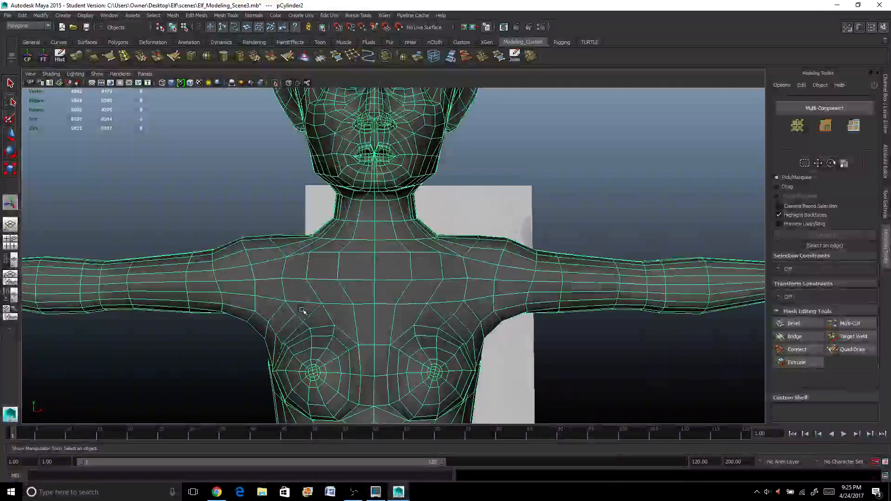
{"action": "middle_click_drag", "start_coordinate": [375, 171], "coordinate": [375, 311], "text": "alt"}
{"action": "left_click_drag", "start_coordinate": [375, 311], "coordinate": [327, 310], "text": "alt"}
{"action": "scroll", "coordinate": [327, 310], "scroll_direction": "up", "scroll_amount": 3}
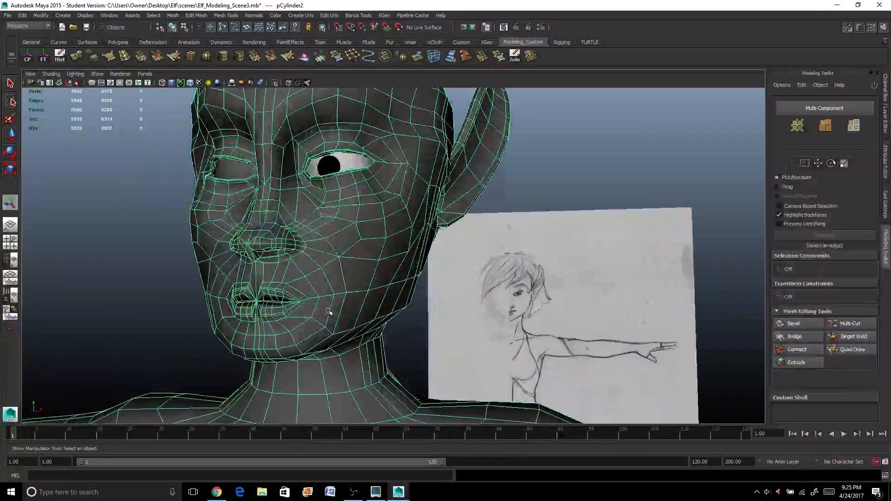
Set the merge threshold of the body's polyMirror5 operation to 0.01.
{"action": "left_click", "coordinate": [886, 124]}
{"action": "left_click_drag", "start_coordinate": [760, 209], "coordinate": [761, 208]}
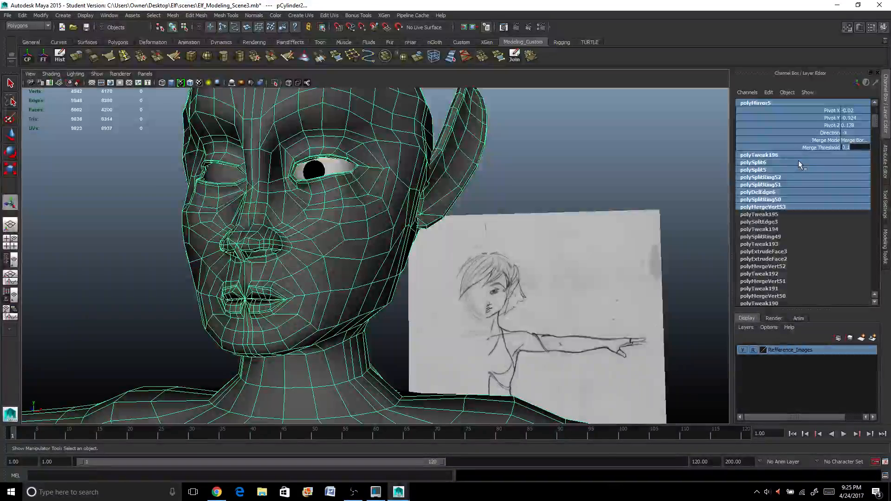
{"action": "left_click", "coordinate": [333, 211]}
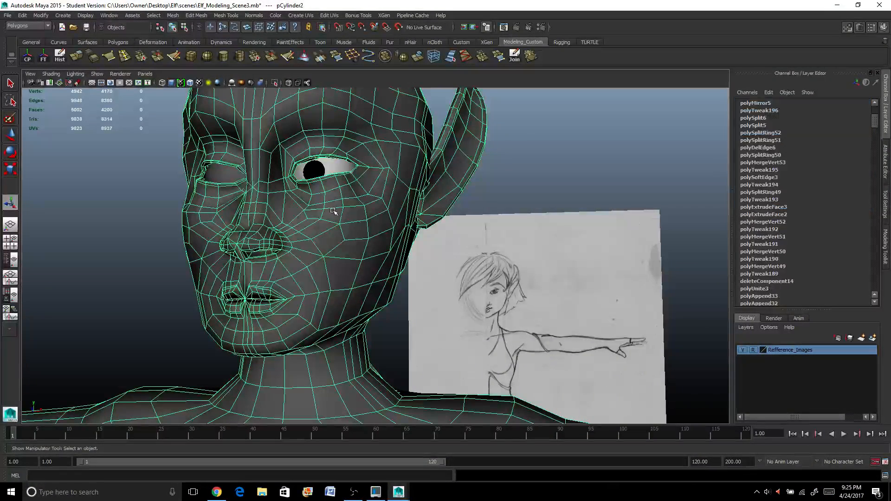
{"action": "double_click", "coordinate": [755, 103]}
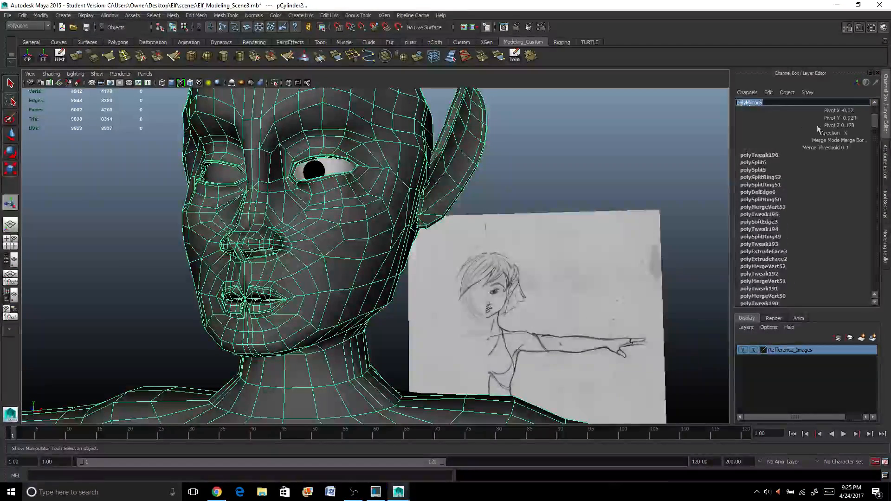
{"action": "left_click", "coordinate": [856, 150]}
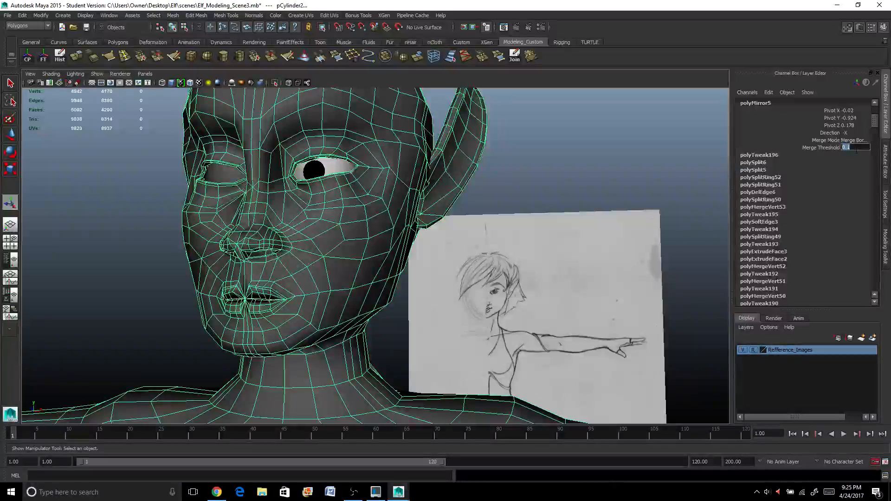
{"action": "type", "text": "0.01"}
{"action": "key", "text": "Return"}
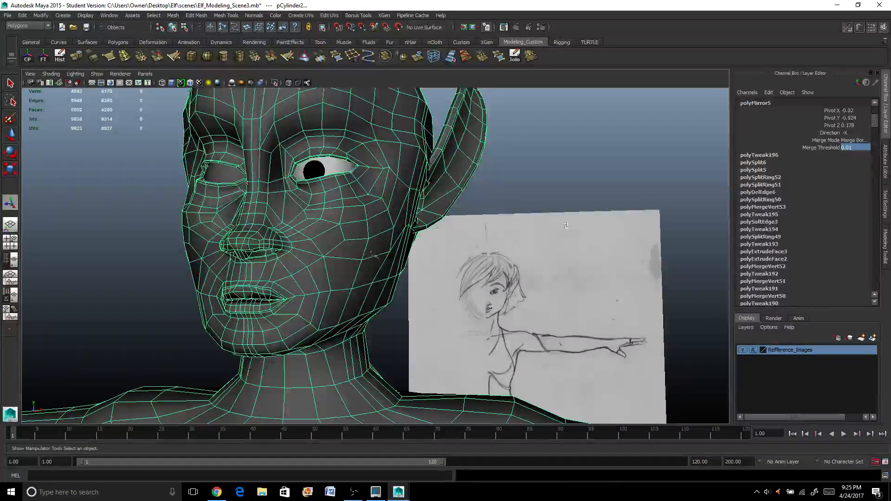
Put the body in object mode and deselect it to check the shaded head and torso.
{"action": "mouse_move", "coordinate": [520, 218]}
{"action": "left_mouse_down", "text": "alt"}
{"action": "mouse_move", "coordinate": [570, 239]}
{"action": "mouse_move", "coordinate": [464, 241]}
{"action": "left_mouse_up", "text": "alt"}
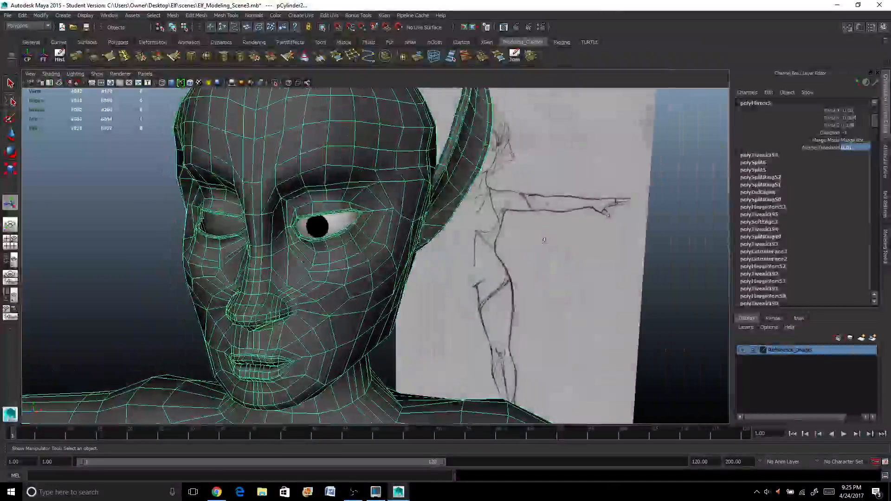
{"action": "scroll", "coordinate": [301, 251], "scroll_direction": "down", "scroll_amount": 2}
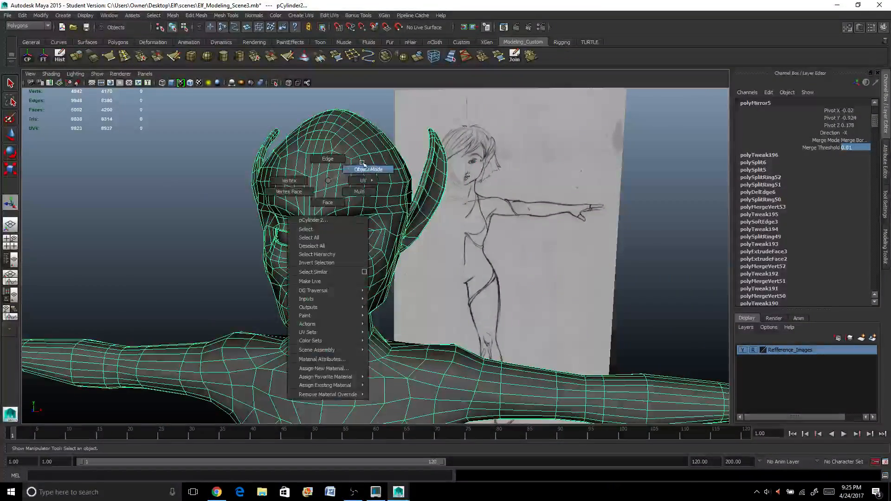
{"action": "left_click", "coordinate": [364, 164]}
{"action": "scroll", "coordinate": [269, 197], "scroll_direction": "down", "scroll_amount": 3}
{"action": "left_click", "coordinate": [297, 226]}
{"action": "scroll", "coordinate": [297, 226], "scroll_direction": "up", "scroll_amount": 2}
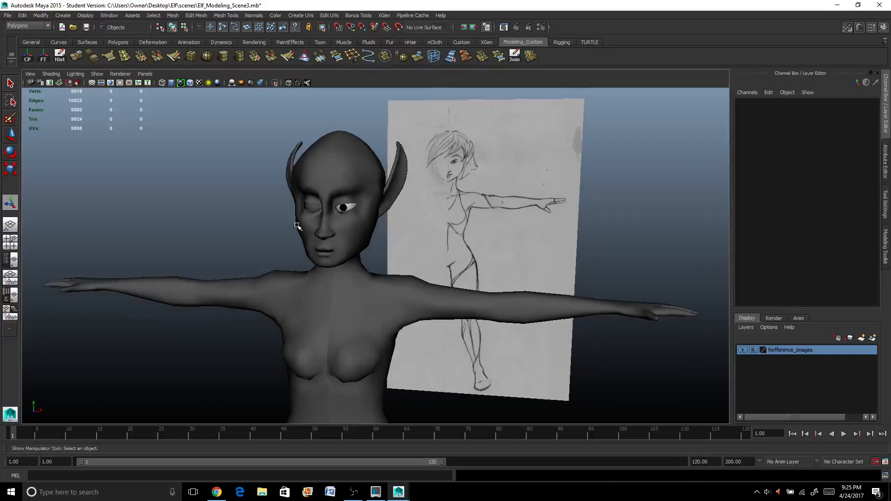
Select the body, brush over the upper forehead around the center seam with the Sculpt Geometry Tool, and deselect the body.
{"action": "left_click_drag", "start_coordinate": [297, 226], "coordinate": [353, 208], "text": "alt"}
{"action": "left_click", "coordinate": [308, 169]}
{"action": "scroll", "coordinate": [349, 166], "scroll_direction": "up", "scroll_amount": 4}
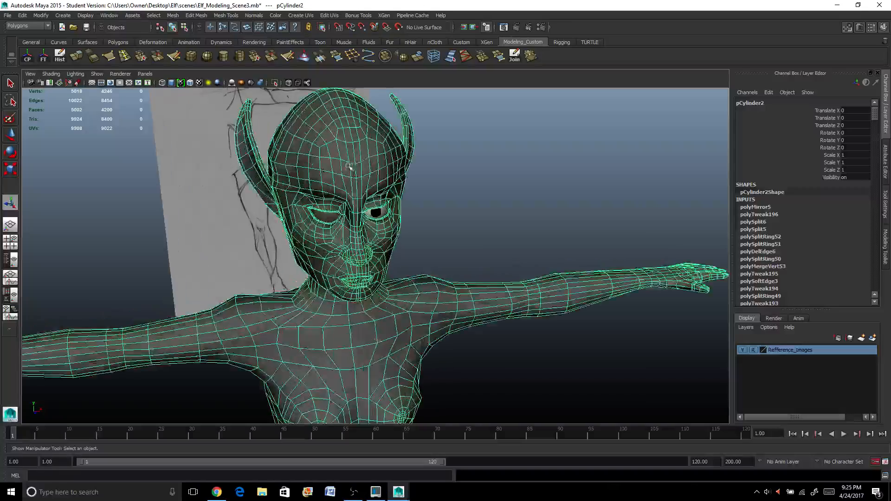
{"action": "left_click_drag", "start_coordinate": [349, 166], "coordinate": [300, 104], "text": "alt"}
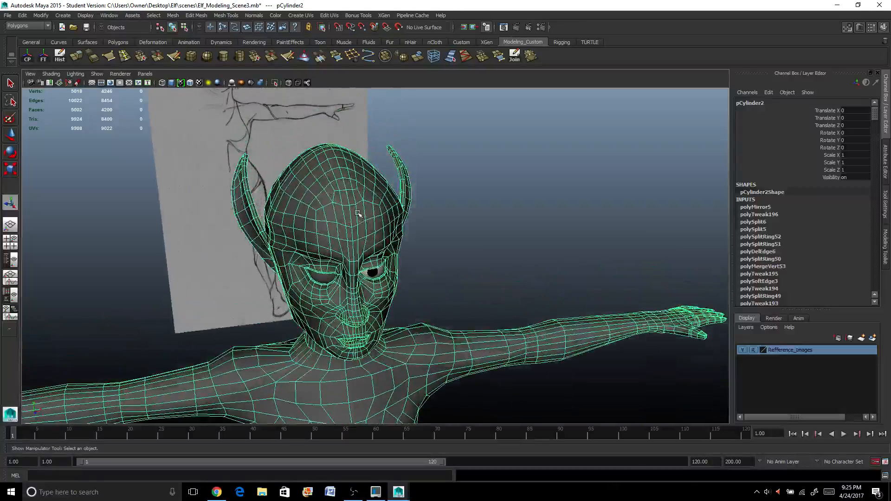
{"action": "left_click", "coordinate": [304, 56]}
{"action": "scroll", "coordinate": [320, 181], "scroll_direction": "up", "scroll_amount": 3}
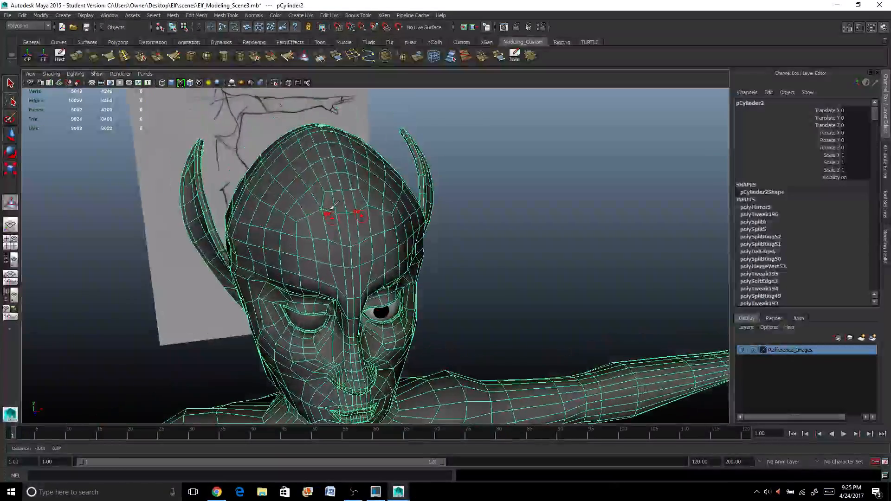
{"action": "left_click_drag", "start_coordinate": [329, 209], "coordinate": [339, 202]}
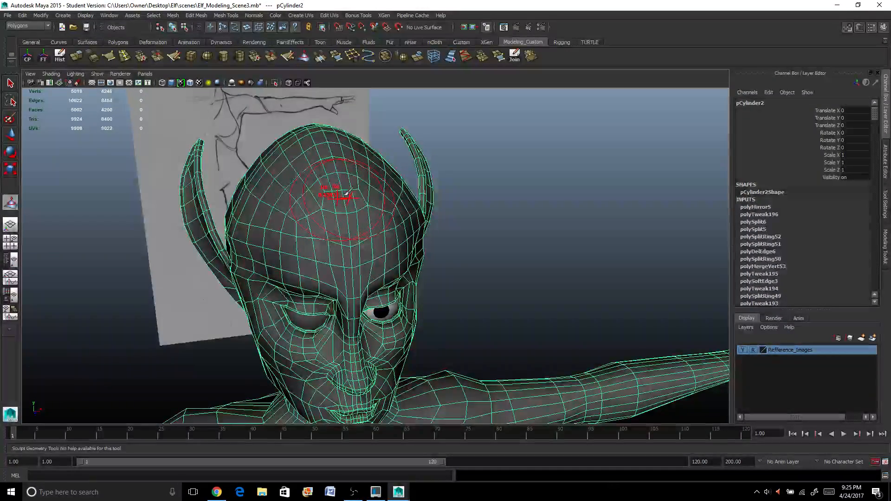
{"action": "mouse_move", "coordinate": [339, 195]}
{"action": "left_mouse_down", "text": "alt"}
{"action": "mouse_move", "coordinate": [354, 211]}
{"action": "mouse_move", "coordinate": [353, 240]}
{"action": "mouse_move", "coordinate": [309, 200]}
{"action": "mouse_move", "coordinate": [321, 187]}
{"action": "mouse_move", "coordinate": [343, 238]}
{"action": "mouse_move", "coordinate": [319, 248]}
{"action": "mouse_move", "coordinate": [467, 167]}
{"action": "mouse_move", "coordinate": [425, 203]}
{"action": "mouse_move", "coordinate": [378, 189]}
{"action": "mouse_move", "coordinate": [343, 218]}
{"action": "mouse_move", "coordinate": [371, 232]}
{"action": "mouse_move", "coordinate": [361, 205]}
{"action": "mouse_move", "coordinate": [471, 281]}
{"action": "mouse_move", "coordinate": [445, 279]}
{"action": "left_mouse_up", "text": "alt"}
{"action": "scroll", "coordinate": [395, 239], "scroll_direction": "down", "scroll_amount": 5}
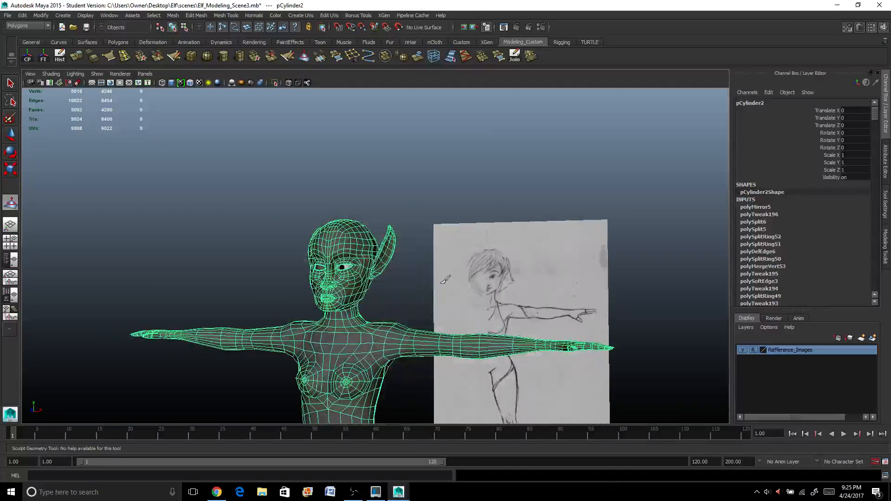
{"action": "key", "text": "q"}
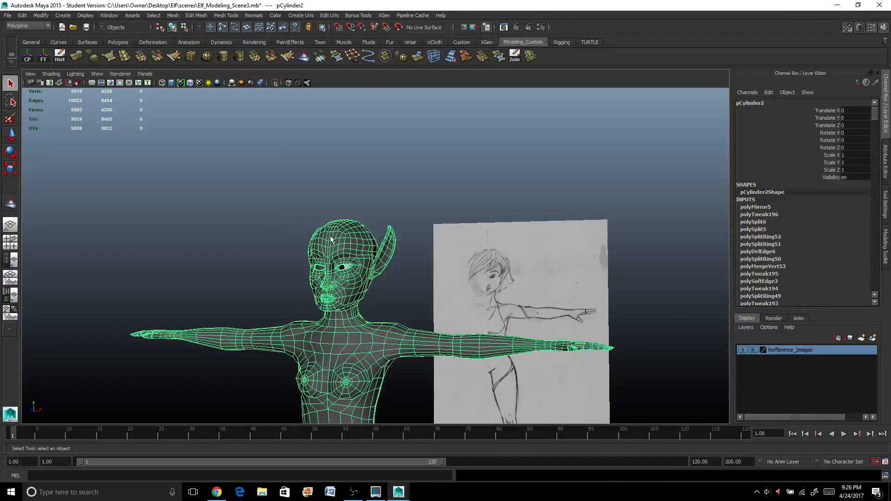
{"action": "right_click_drag", "start_coordinate": [331, 239], "coordinate": [347, 232]}
{"action": "left_click", "coordinate": [338, 205]}
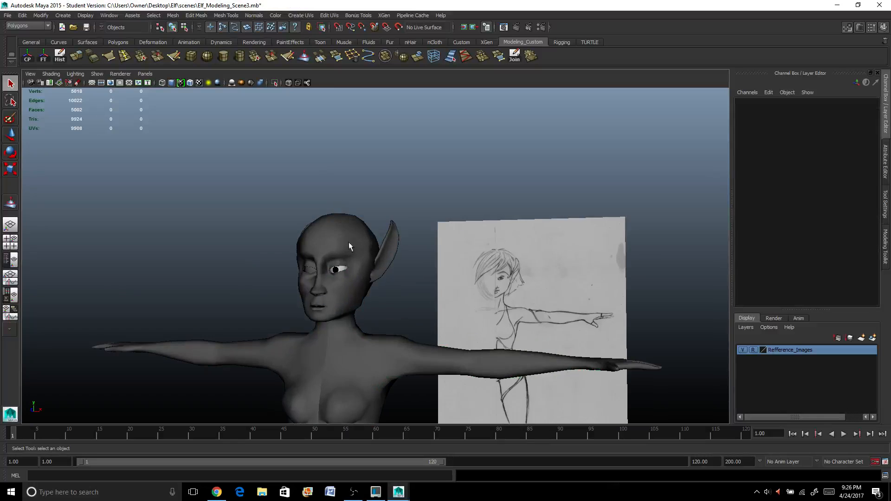
Replace the textured eyeball with a duplicate of the plain gray eyeball, moved into the emptied eye socket.
{"action": "left_click_drag", "start_coordinate": [349, 241], "coordinate": [427, 254], "text": "alt"}
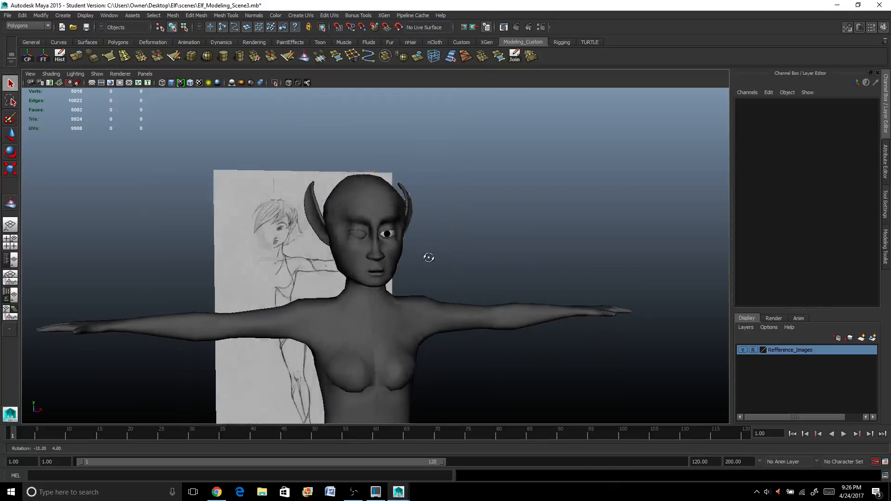
{"action": "scroll", "coordinate": [398, 254], "scroll_direction": "up", "scroll_amount": 5}
{"action": "left_click", "coordinate": [353, 219]}
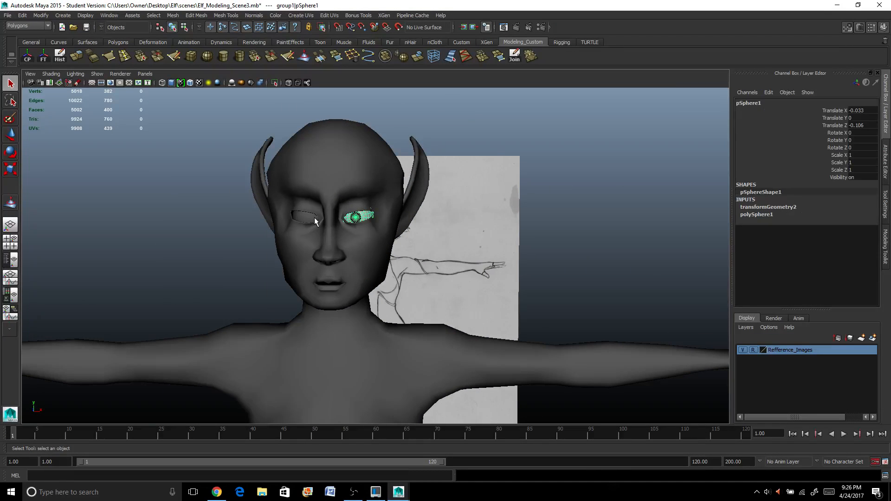
{"action": "key", "text": "ctrl+z"}
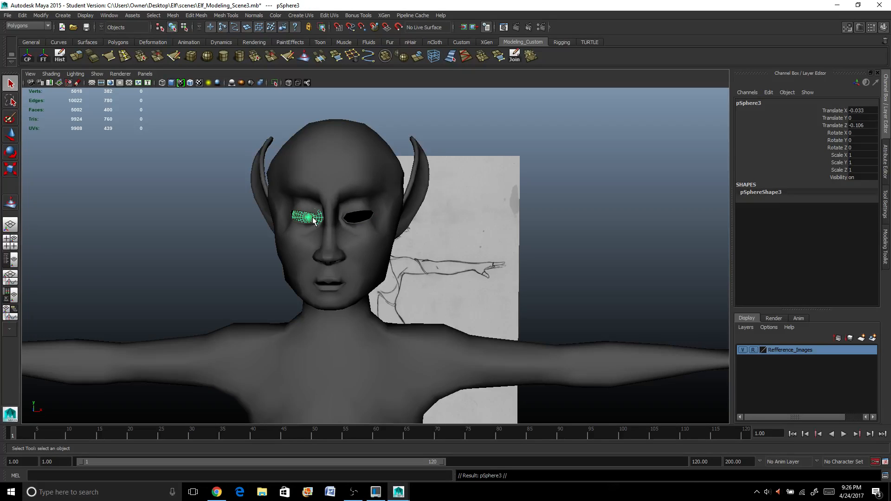
{"action": "key", "text": "w"}
{"action": "left_click_drag", "start_coordinate": [353, 219], "coordinate": [400, 225]}
{"action": "left_click", "coordinate": [569, 238]}
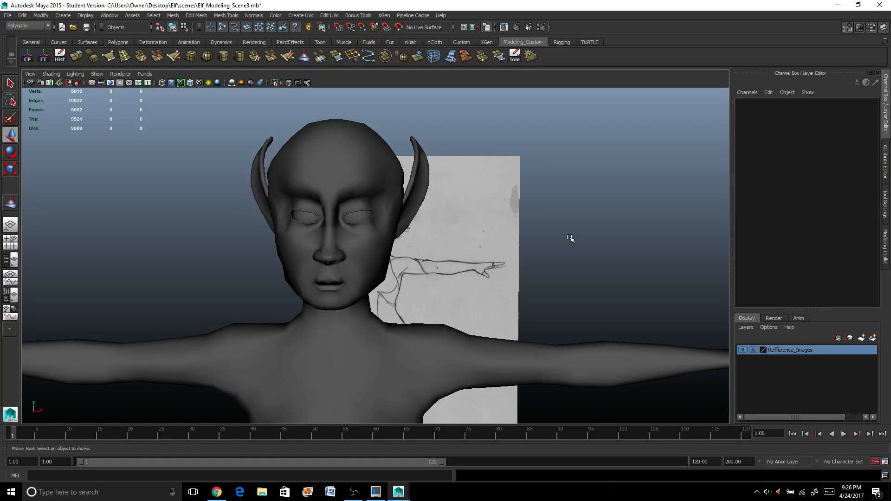
Examine the complete mirrored character from the front and side, at full-body distance and closer on the head and torso.
{"action": "left_click_drag", "start_coordinate": [569, 238], "coordinate": [508, 248], "text": "alt"}
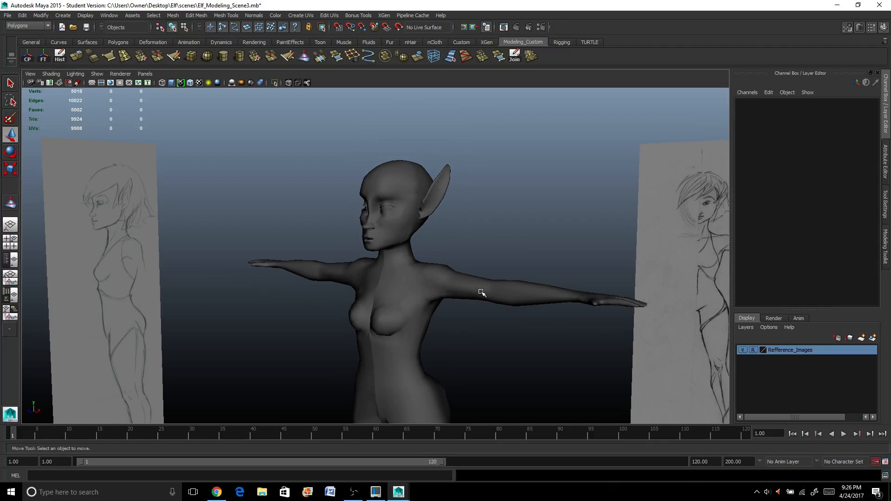
{"action": "left_click_drag", "start_coordinate": [483, 293], "coordinate": [449, 307], "text": "alt"}
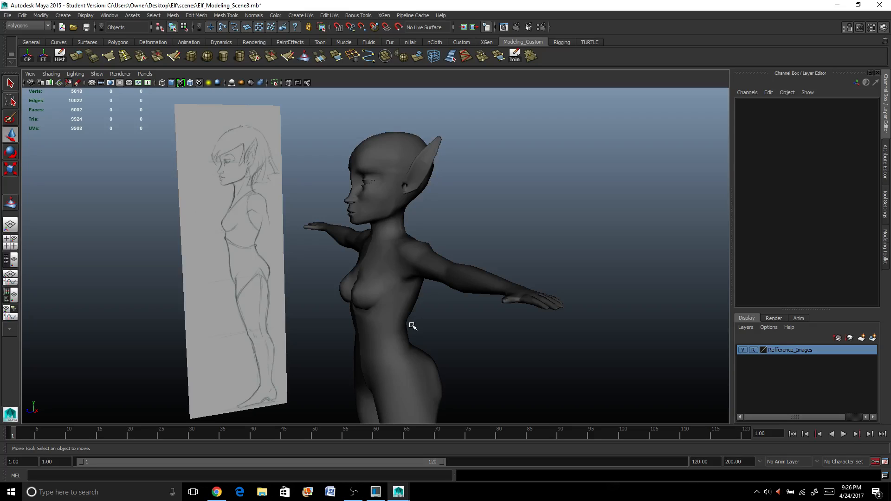
{"action": "scroll", "coordinate": [411, 327], "scroll_direction": "down", "scroll_amount": 3}
{"action": "left_click_drag", "start_coordinate": [409, 328], "coordinate": [374, 325], "text": "alt"}
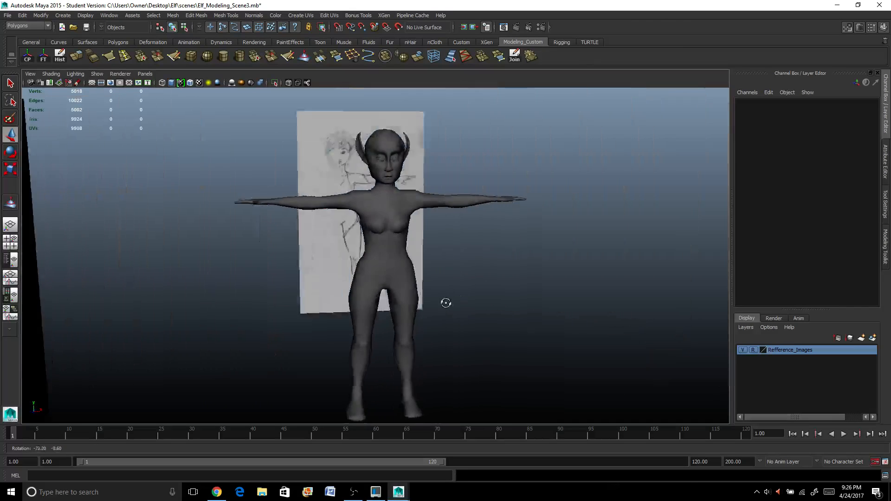
{"action": "scroll", "coordinate": [388, 302], "scroll_direction": "up", "scroll_amount": 3}
{"action": "scroll", "coordinate": [375, 325], "scroll_direction": "up", "scroll_amount": 2}
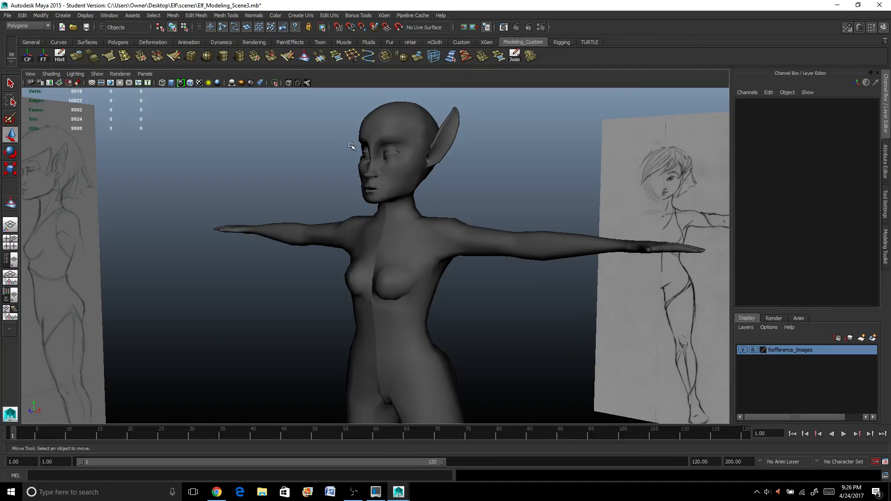
{"action": "left_click_drag", "start_coordinate": [406, 157], "coordinate": [399, 275], "text": "alt"}
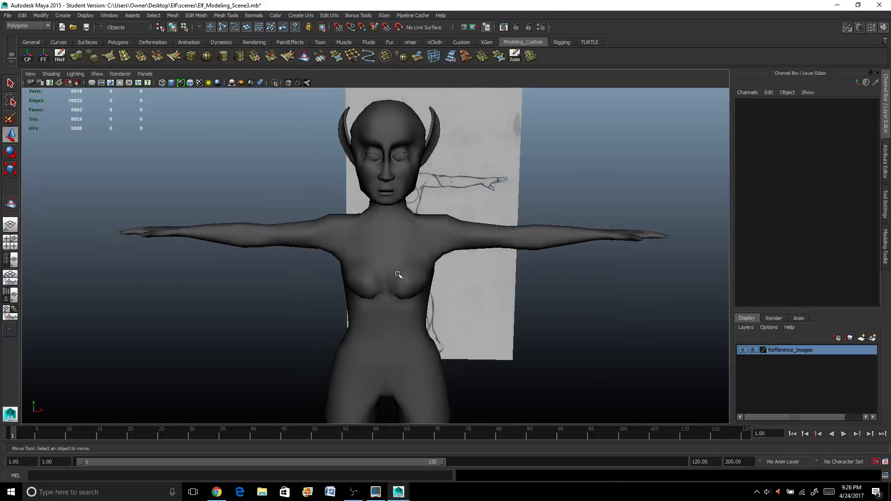
{"action": "scroll", "coordinate": [550, 283], "scroll_direction": "up", "scroll_amount": 2}
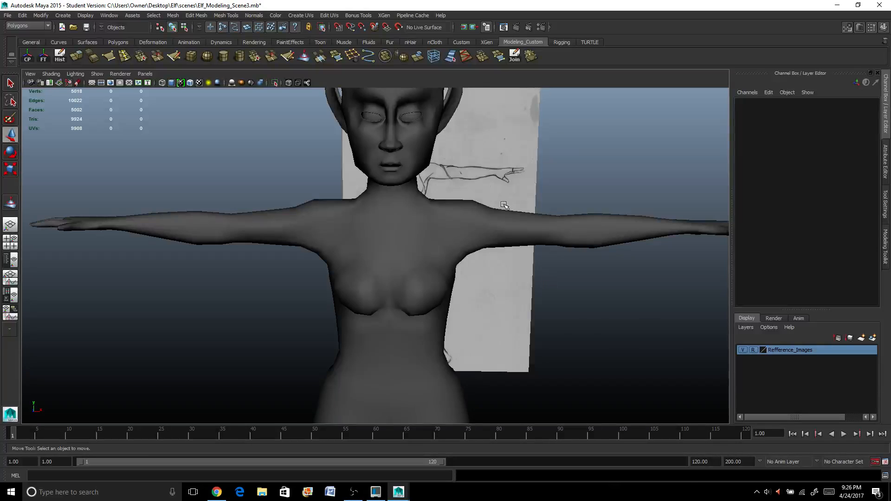
{"action": "left_click_drag", "start_coordinate": [504, 204], "coordinate": [475, 281], "text": "alt"}
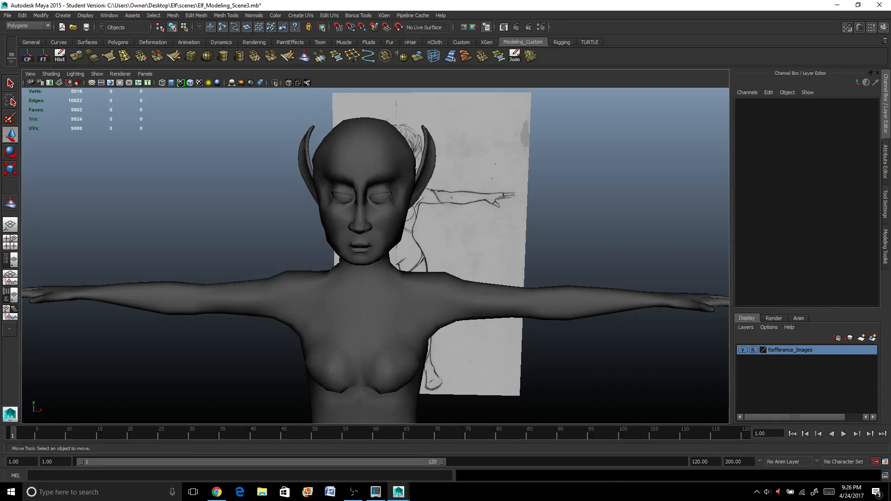